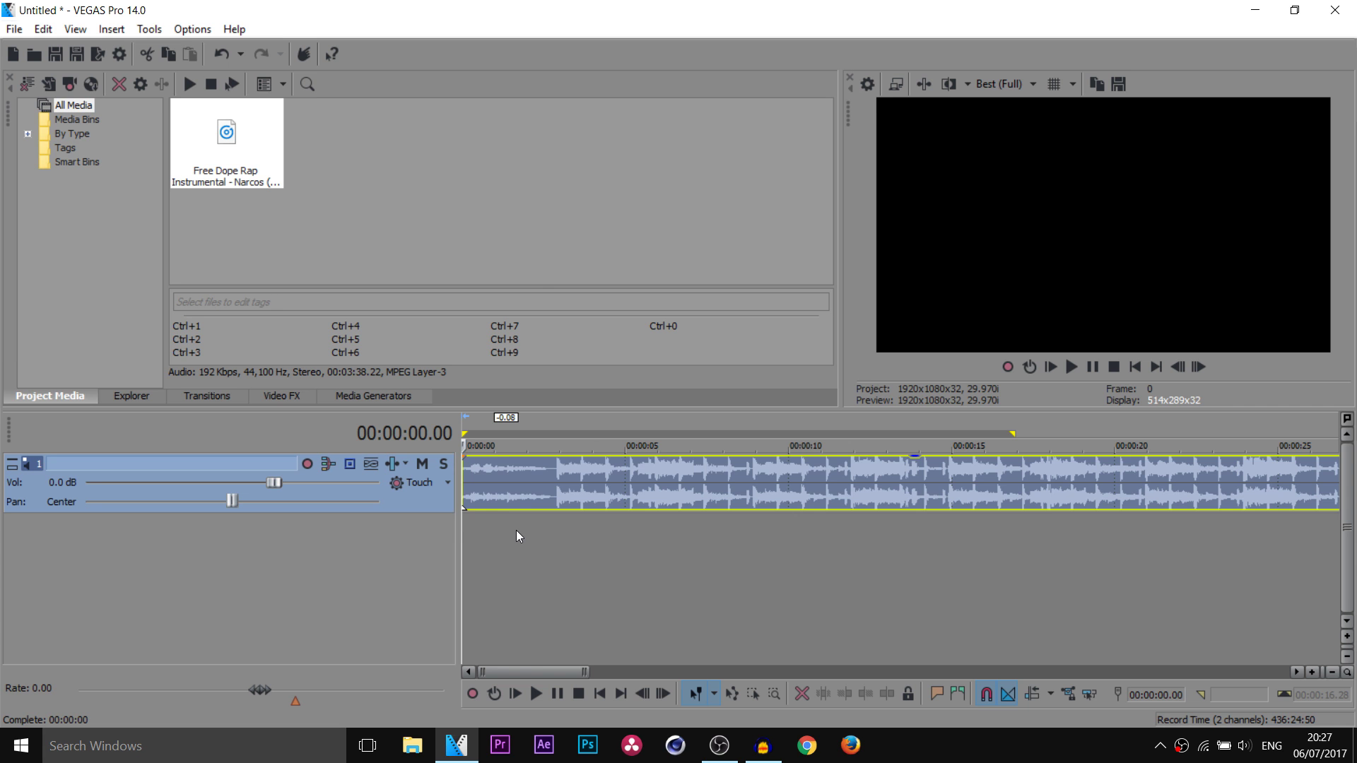
# - Keep the music file's name unchanged, play the track, and park the playhead at 00:00:02.27
pyautogui.rightClick(255, 151)
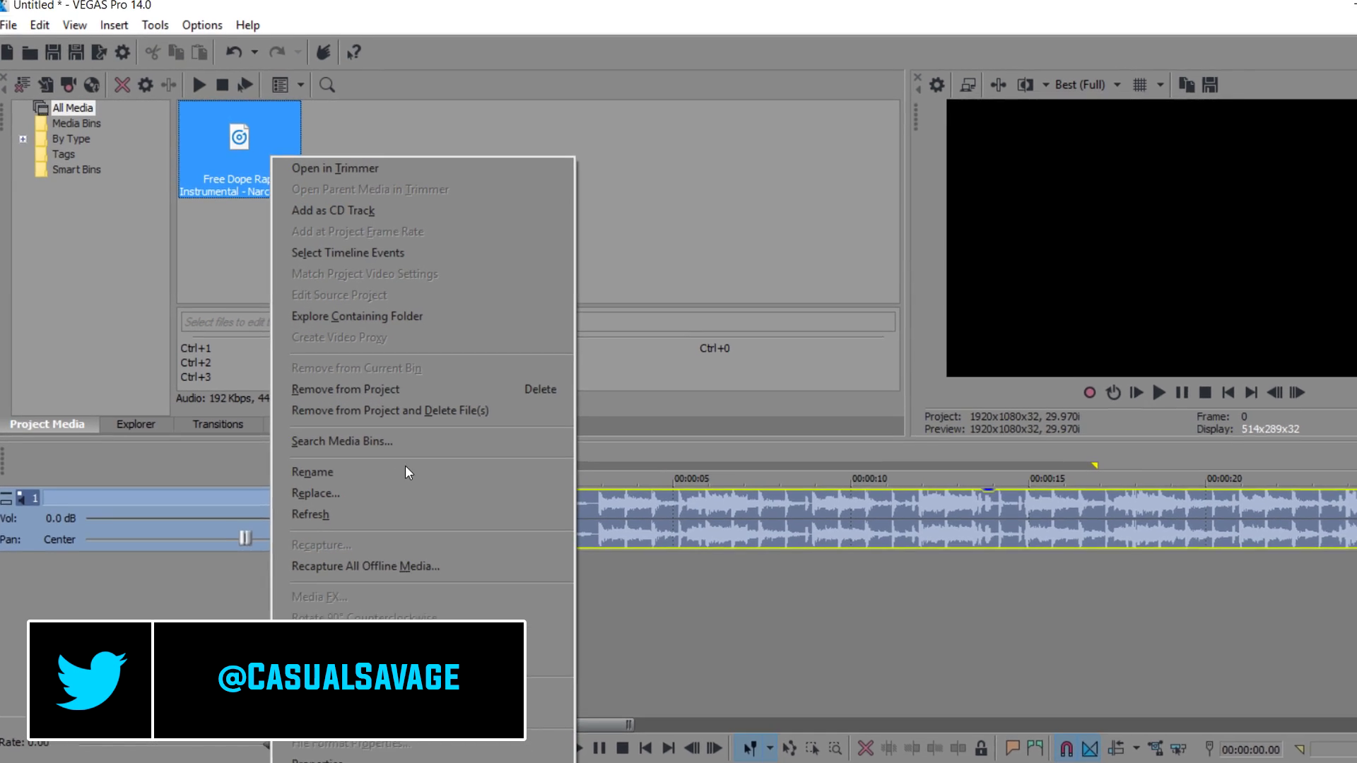
pyautogui.press('F2')
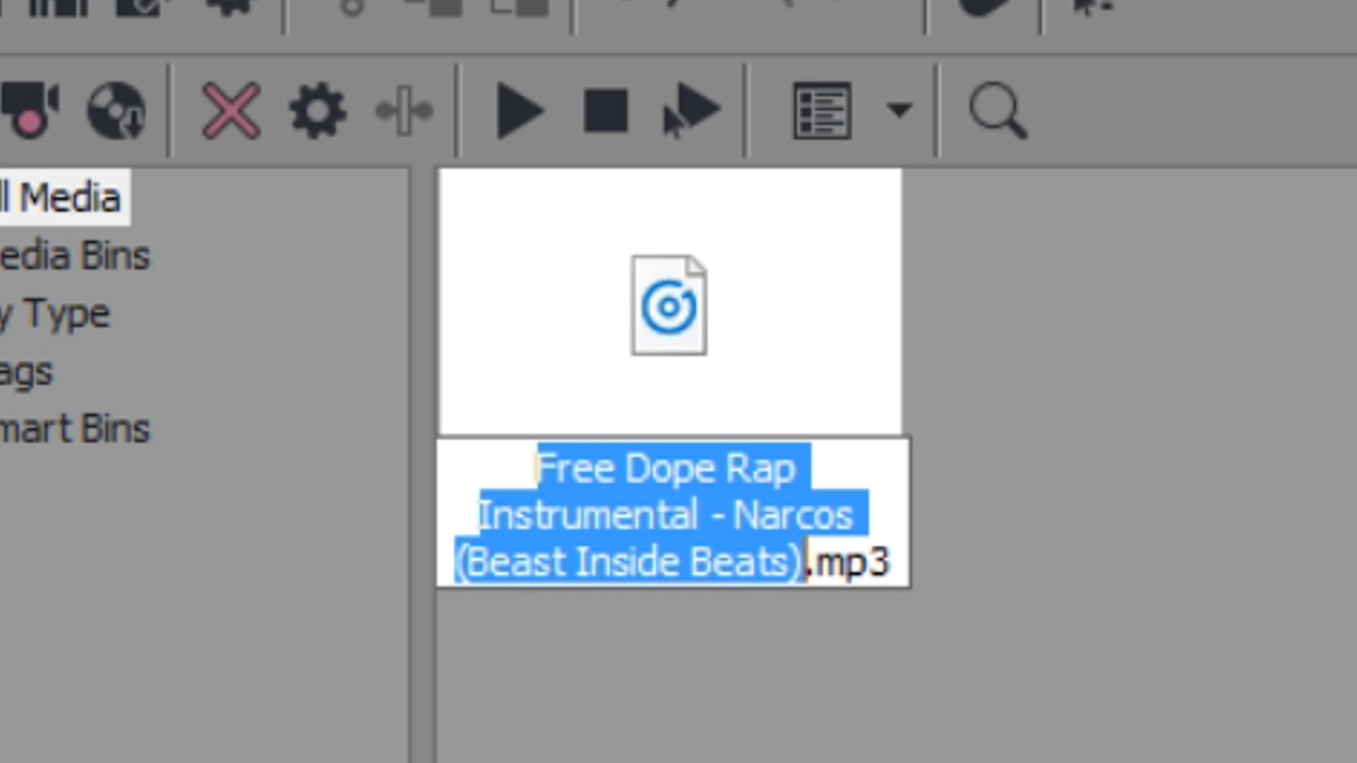
pyautogui.press('Return')
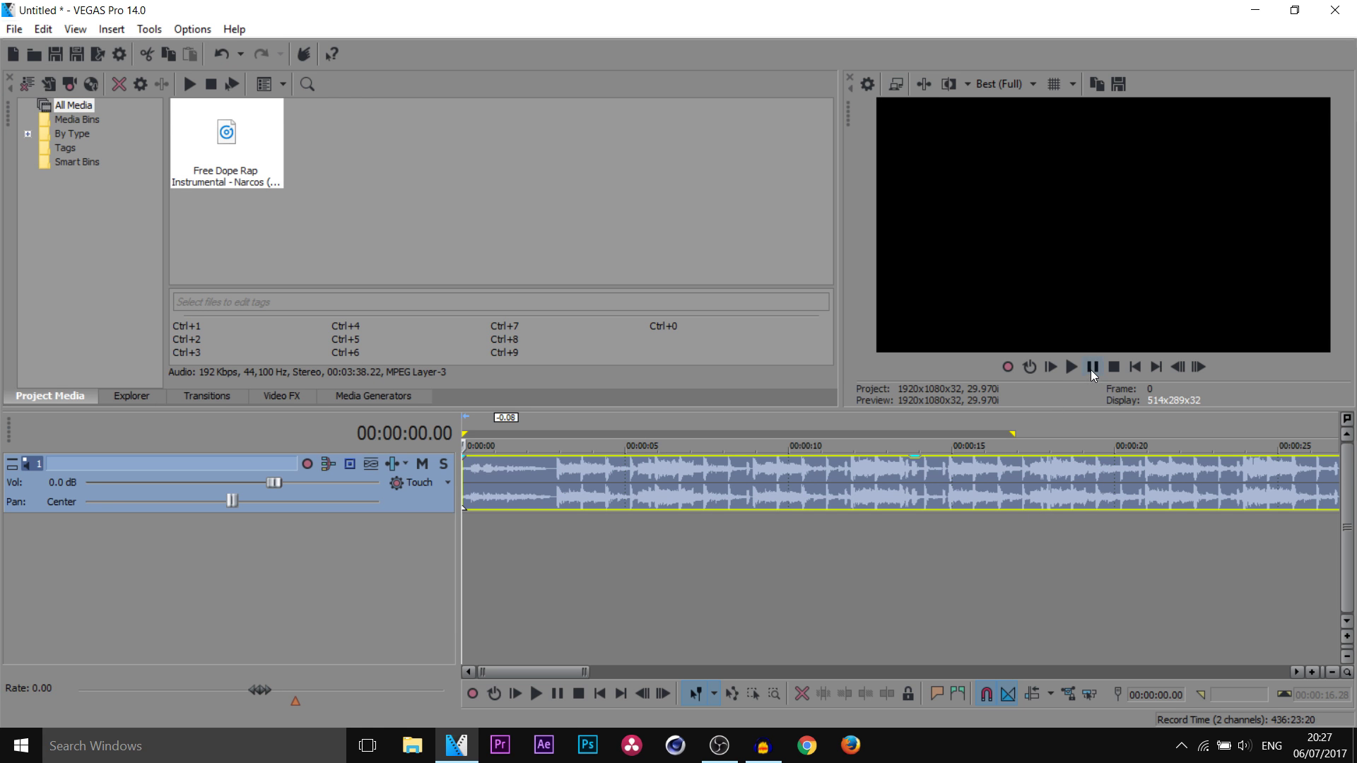
pyautogui.press('space')
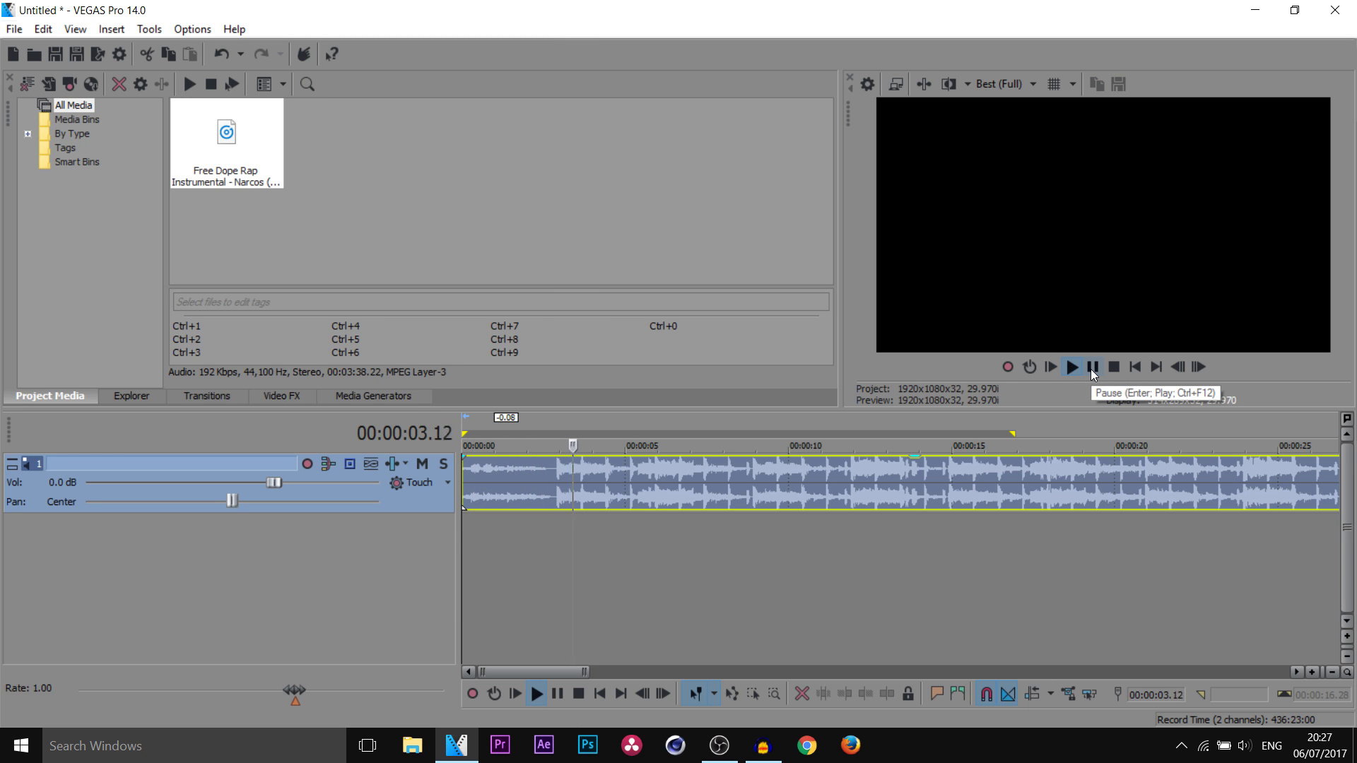
pyautogui.click(1091, 369)
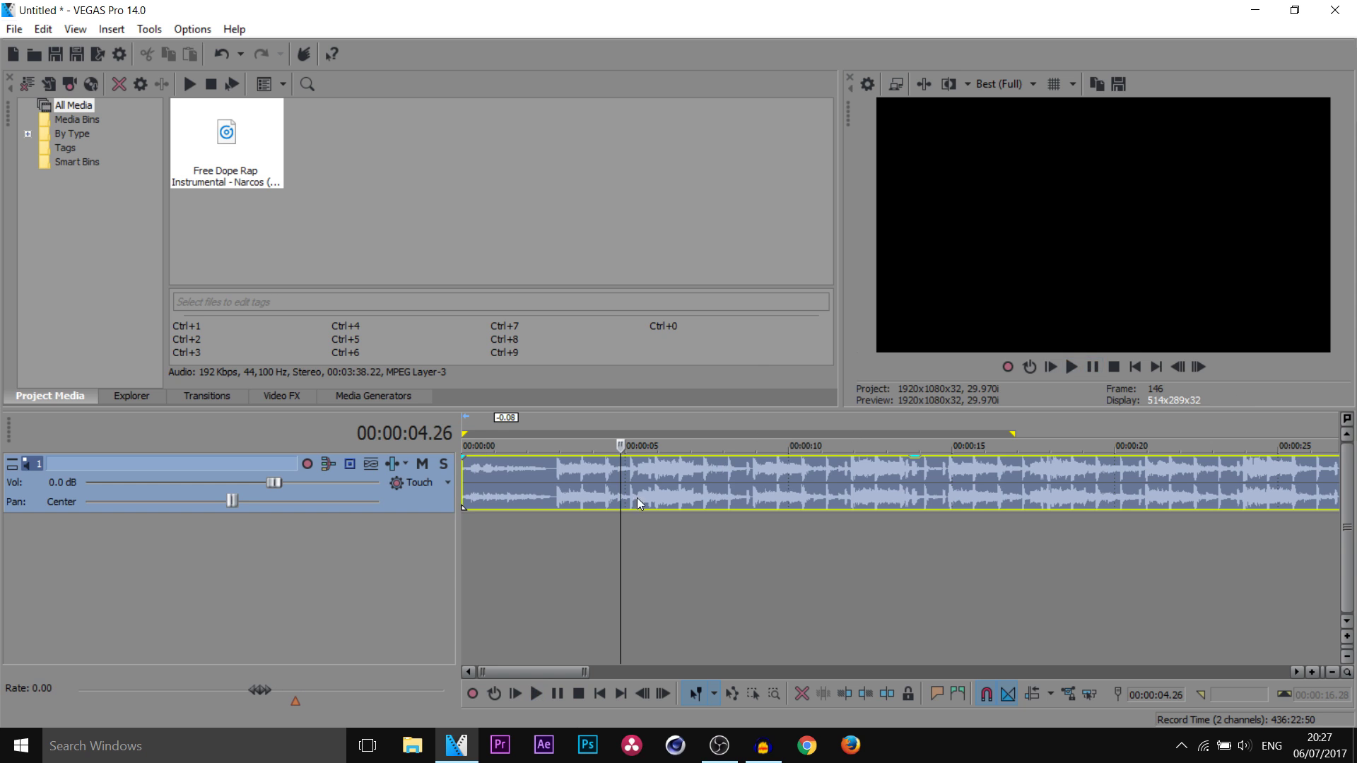
pyautogui.click(556, 499)
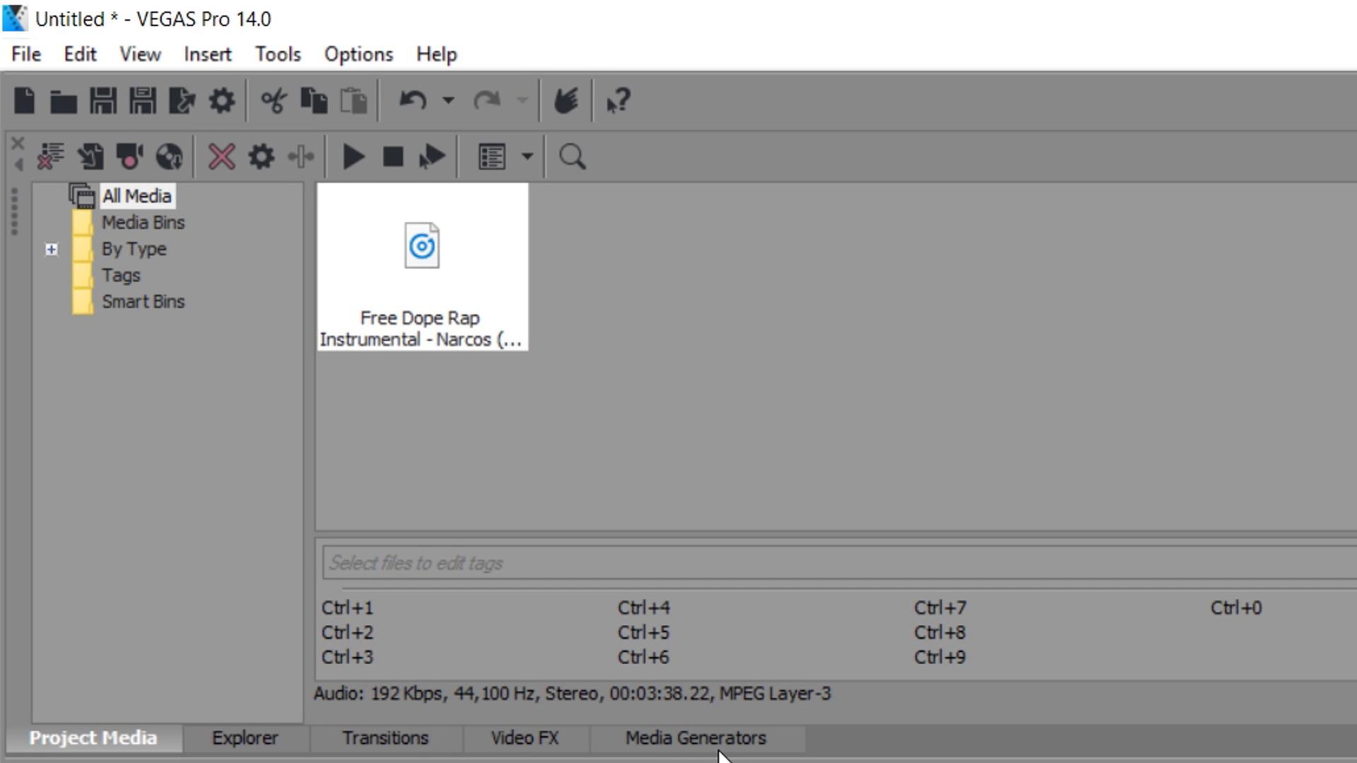
# - Restore VEGAS Pro's Default Layout window arrangement
pyautogui.click(145, 57)
pyautogui.moveTo(201, 190)
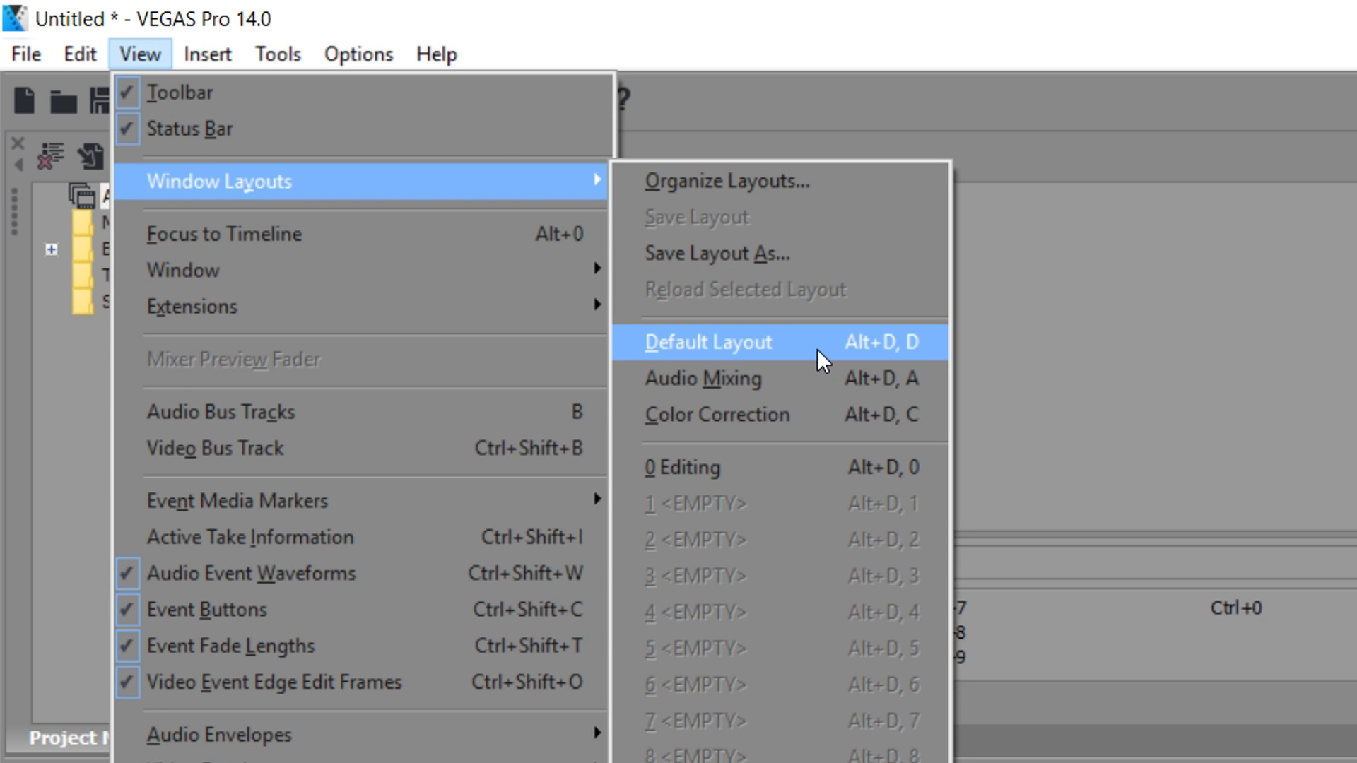
pyautogui.click(817, 349)
# - Drag the (Legacy) Text Default Text preset onto a new video track at the playhead
pyautogui.moveTo(388, 225); pyautogui.dragTo(388, 627)
pyautogui.click(226, 464)
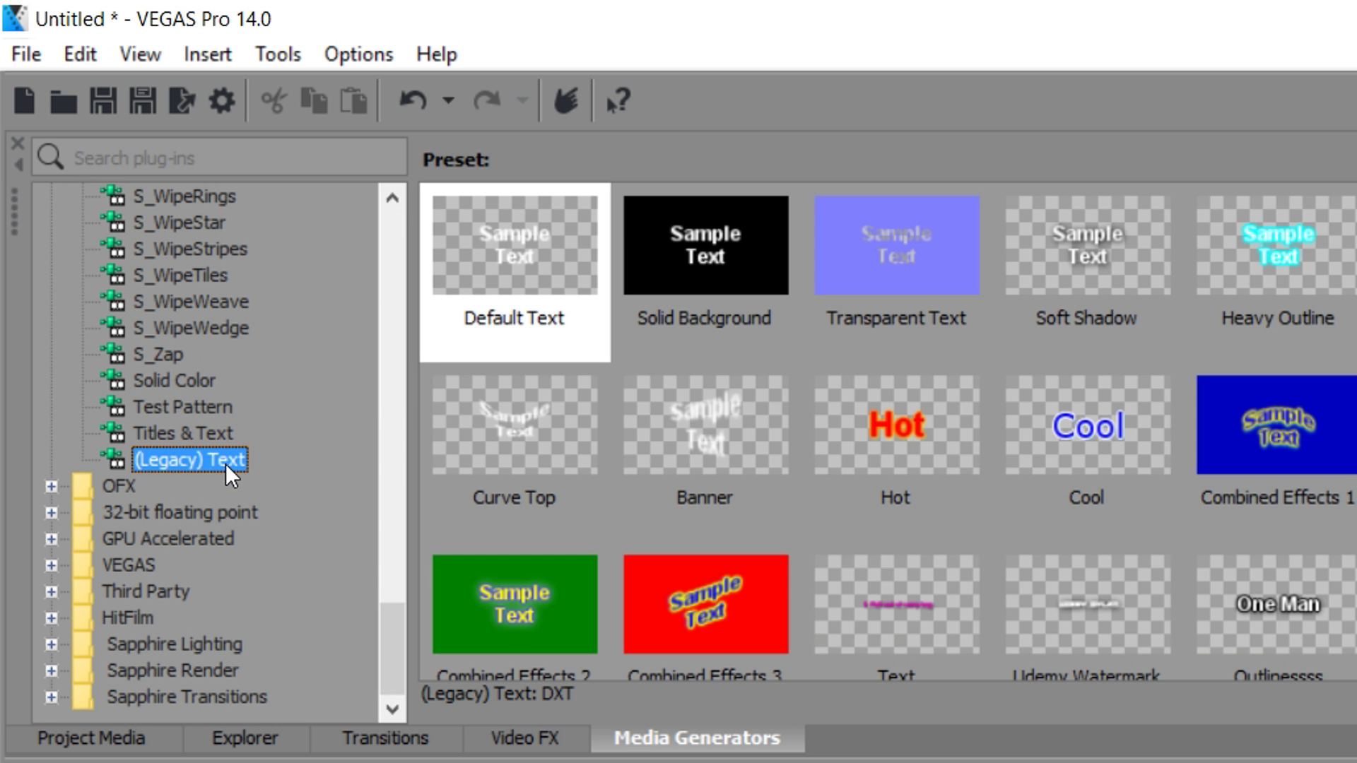
pyautogui.scroll(-2, 1016, 423)
pyautogui.scroll(2, 819, 371)
pyautogui.click(515, 280)
pyautogui.moveTo(510, 225); pyautogui.dragTo(1013, 762)
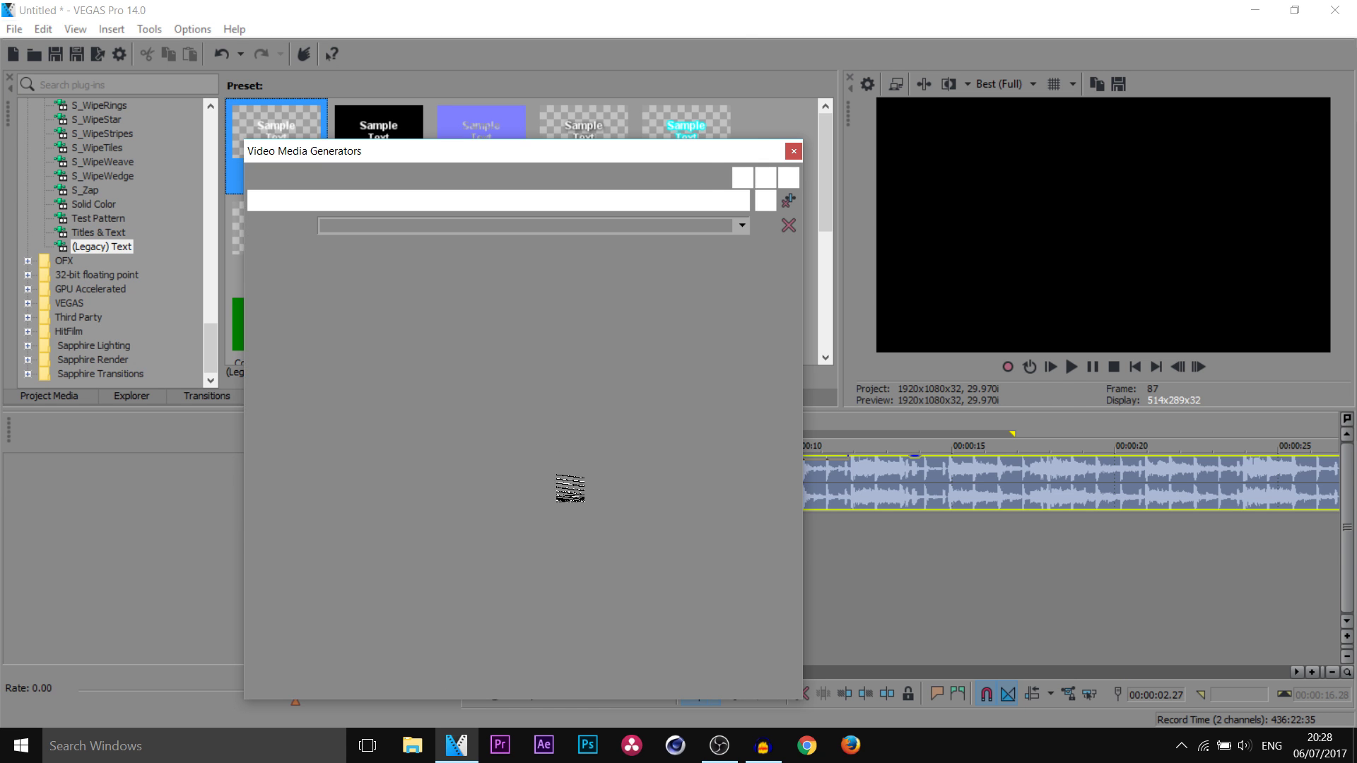
# - Replace the sample text with 'HOW TO SYNC MUSIC WITH A BEAT IN VEGAS PRO 14' across several lines
pyautogui.moveTo(620, 462); pyautogui.dragTo(273, 225)
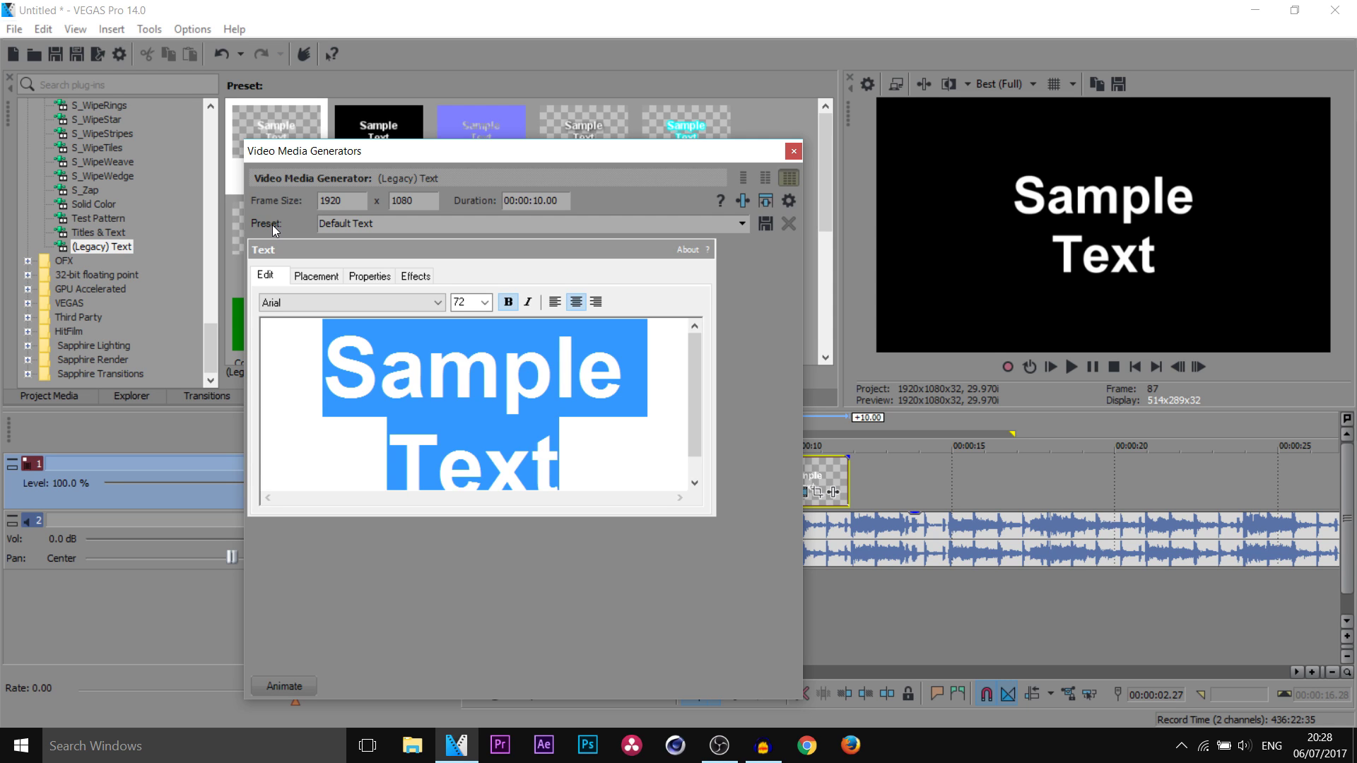
pyautogui.write('HOW ')
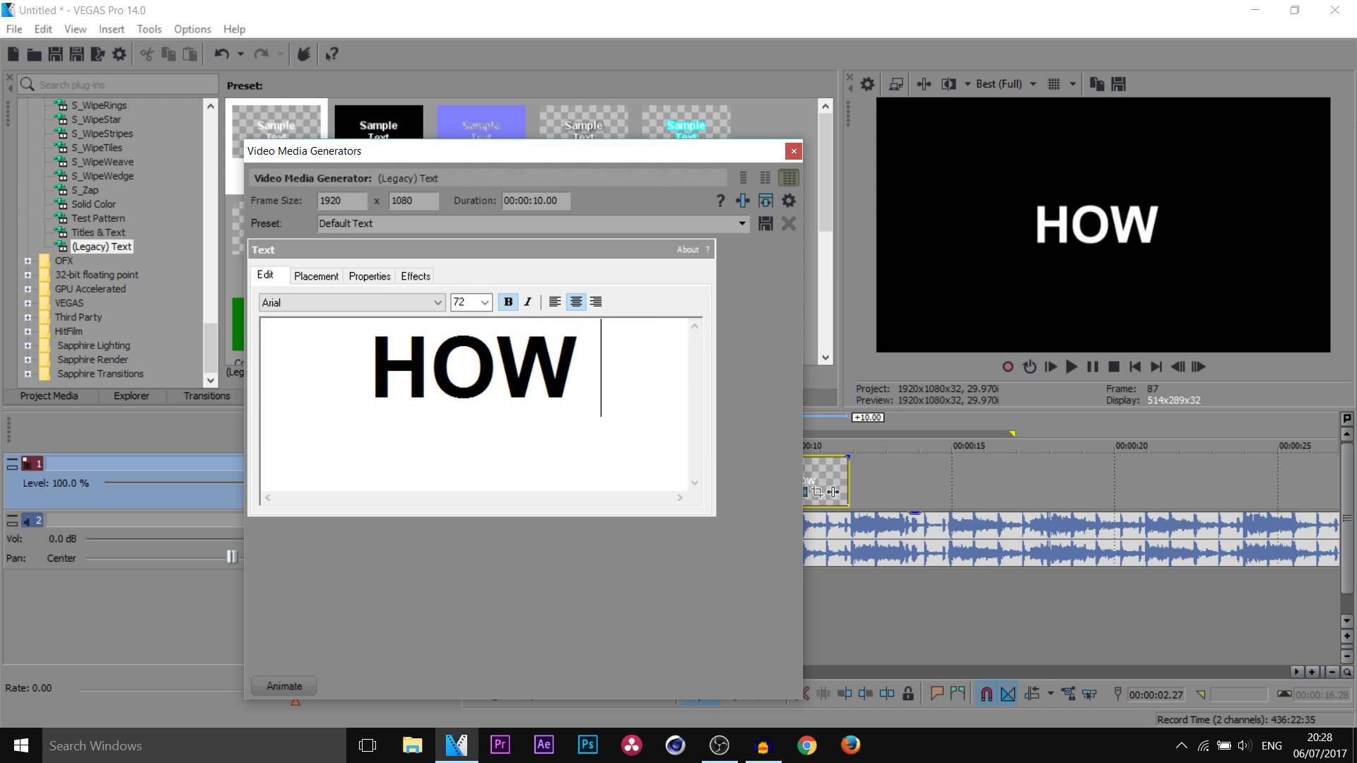
pyautogui.write('TO SYNC')
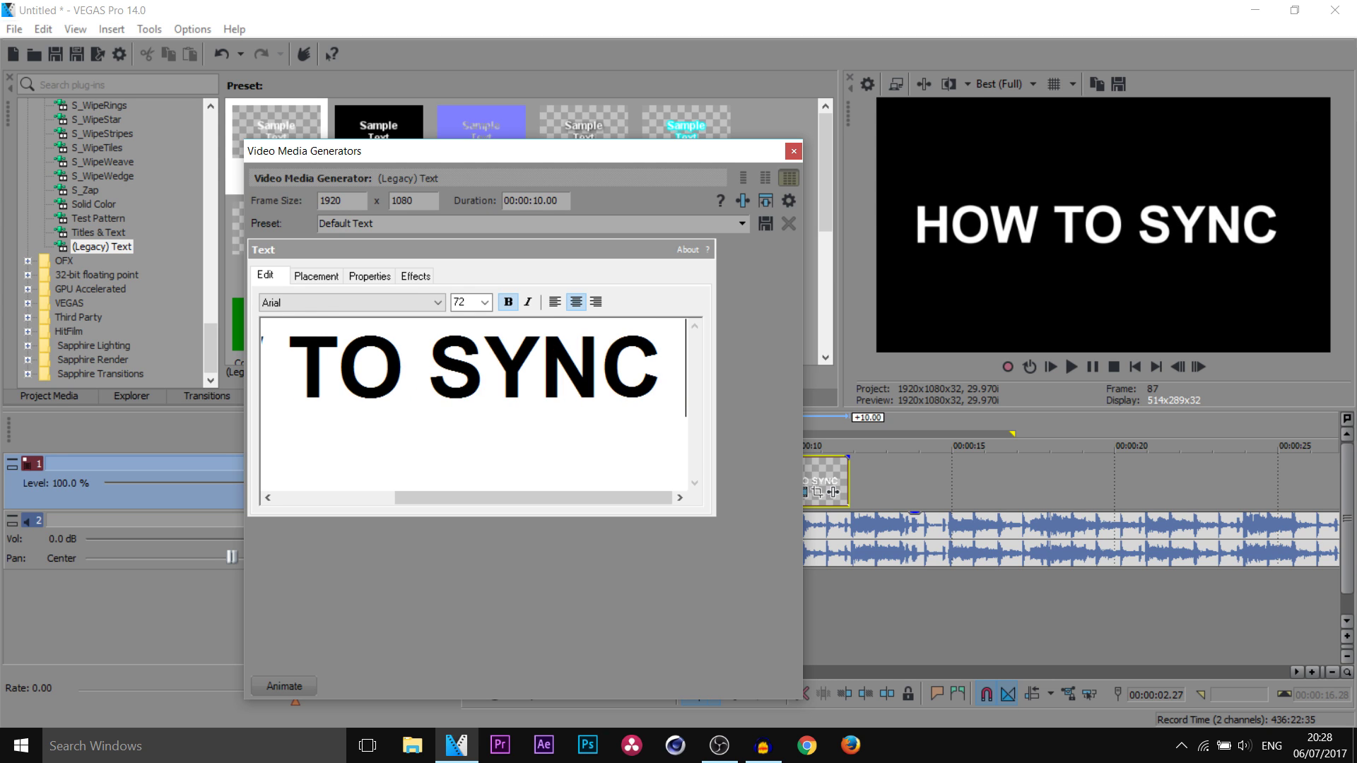
pyautogui.press('Return')
pyautogui.write('MUSIC WITH A')
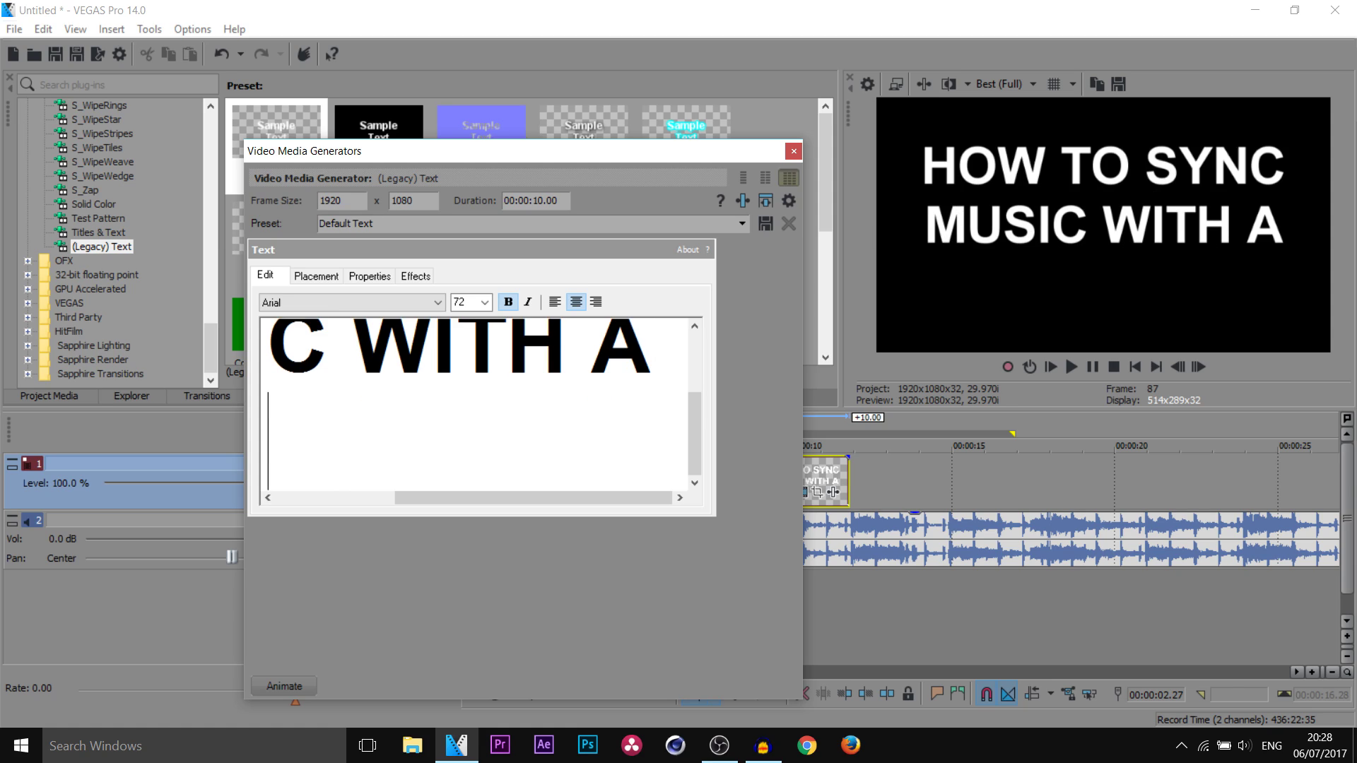
pyautogui.press('Return')
pyautogui.write('BEAR')
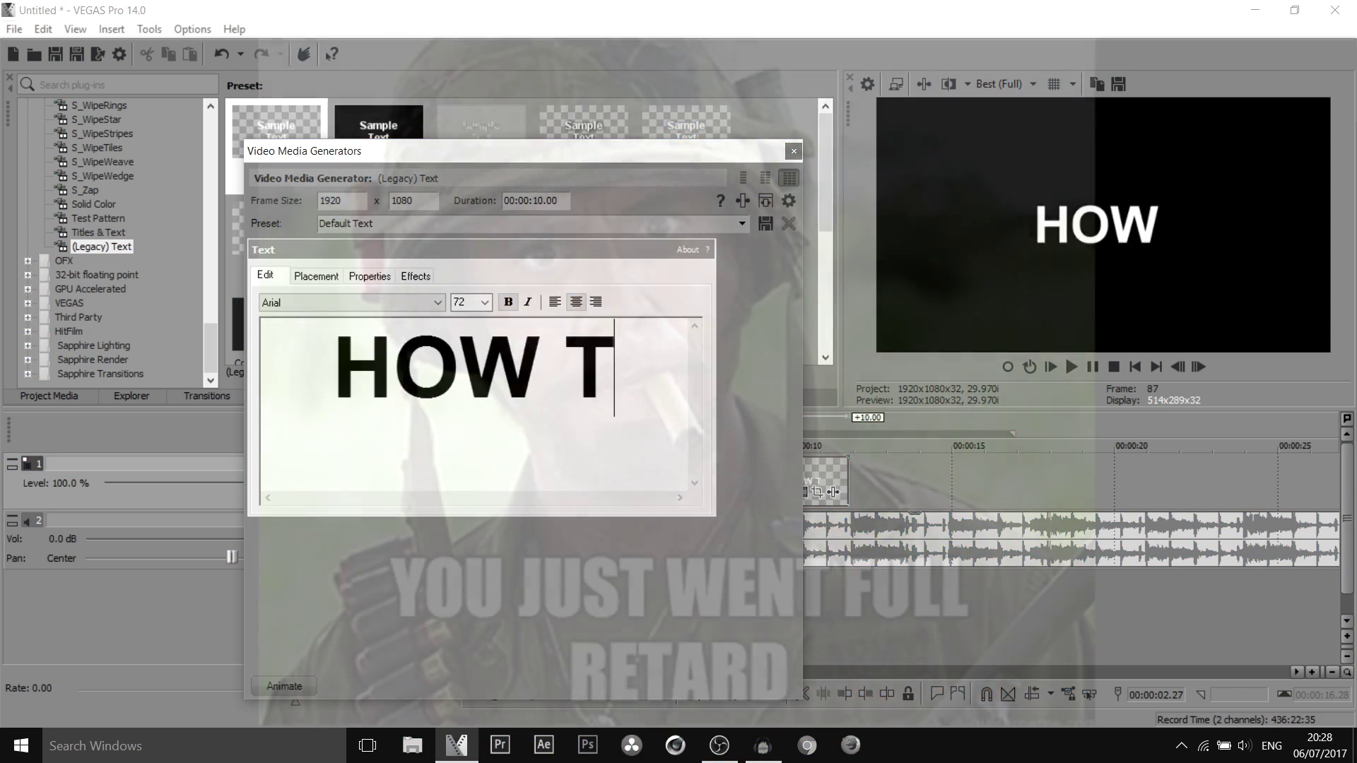
pyautogui.write('O SYNC')
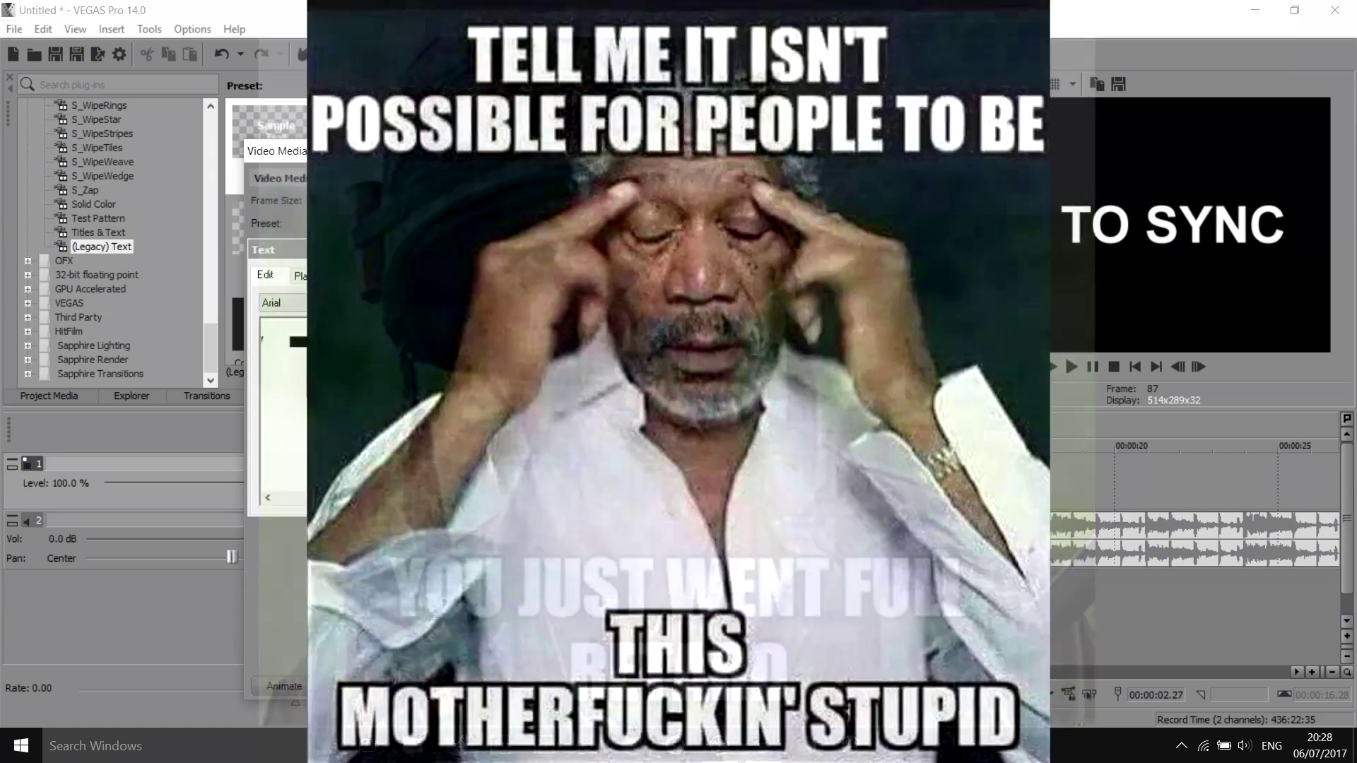
pyautogui.press('Return')
pyautogui.write('MUSIC WITH A')
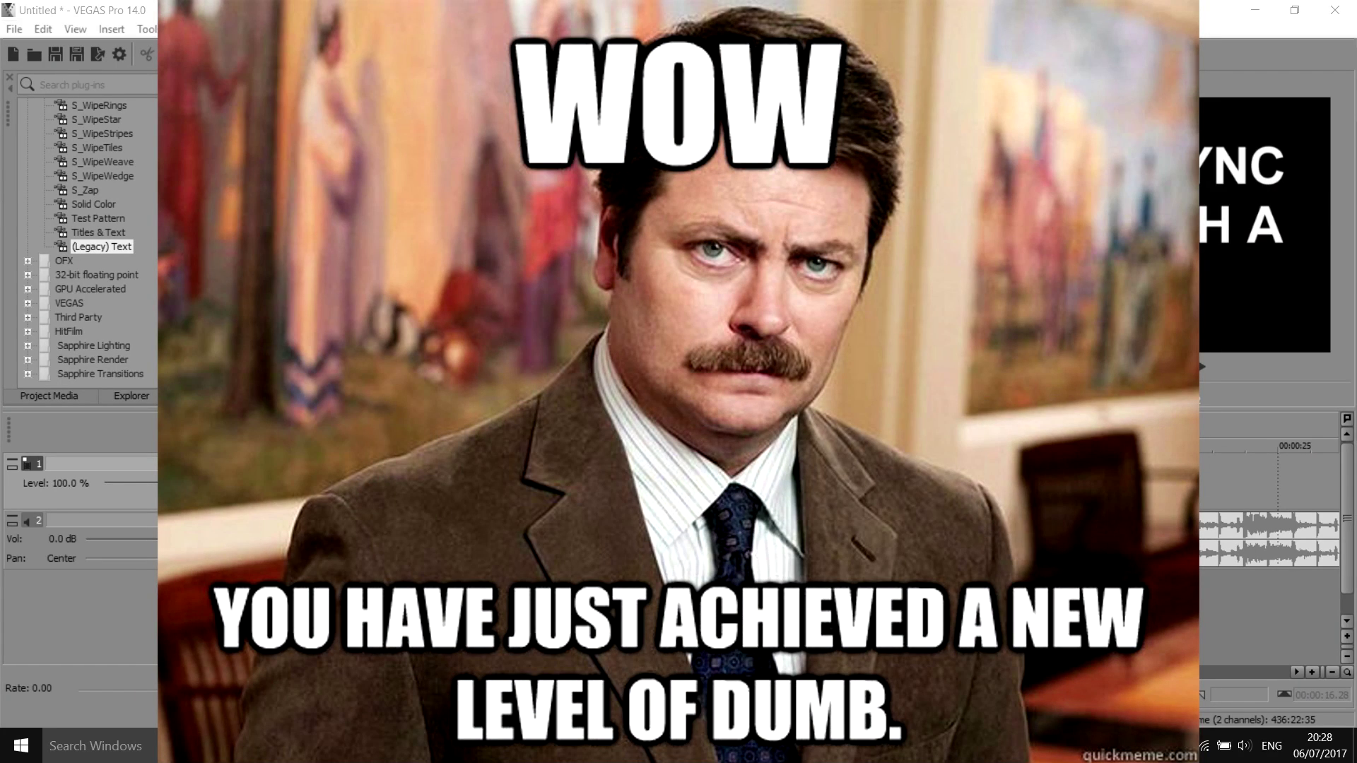
pyautogui.press('Return')
pyautogui.write('BEAR')
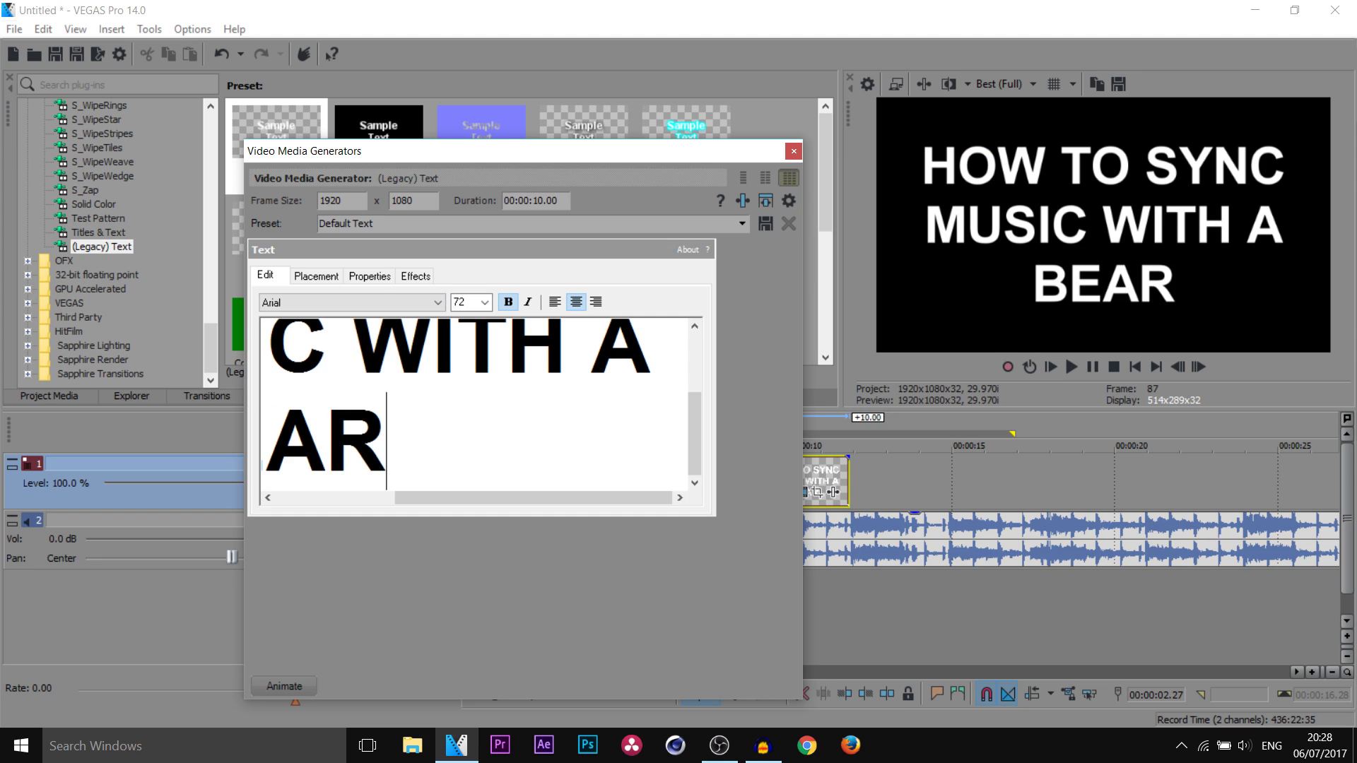
pyautogui.press('BackSpace')
pyautogui.write('T')
pyautogui.press('BackSpace')
pyautogui.press('BackSpace')
pyautogui.press('BackSpace')
pyautogui.press('BackSpace')
pyautogui.press('BackSpace')
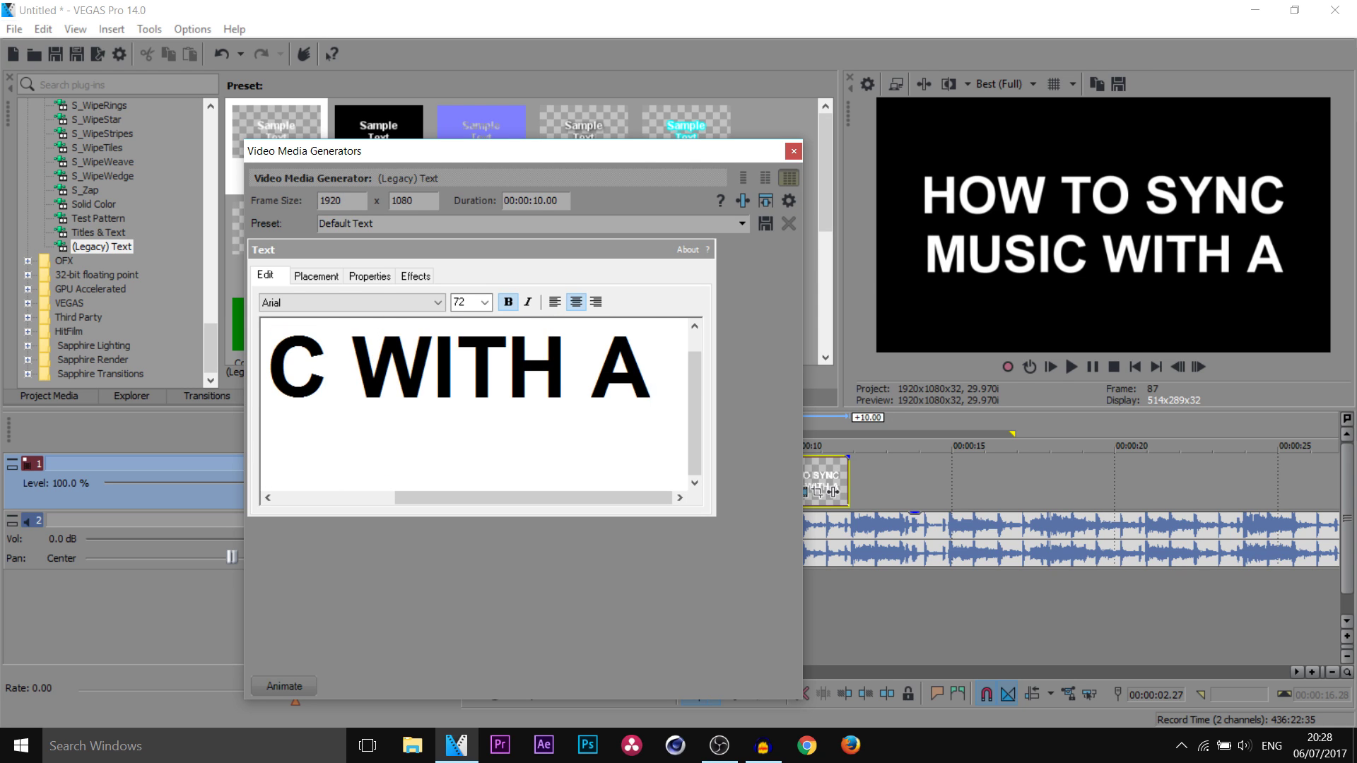
pyautogui.write('BEAT')
pyautogui.press('Return')
pyautogui.write('IN BE')
pyautogui.press('BackSpace')
pyautogui.press('BackSpace')
pyautogui.write('VEGAS PRO 14')
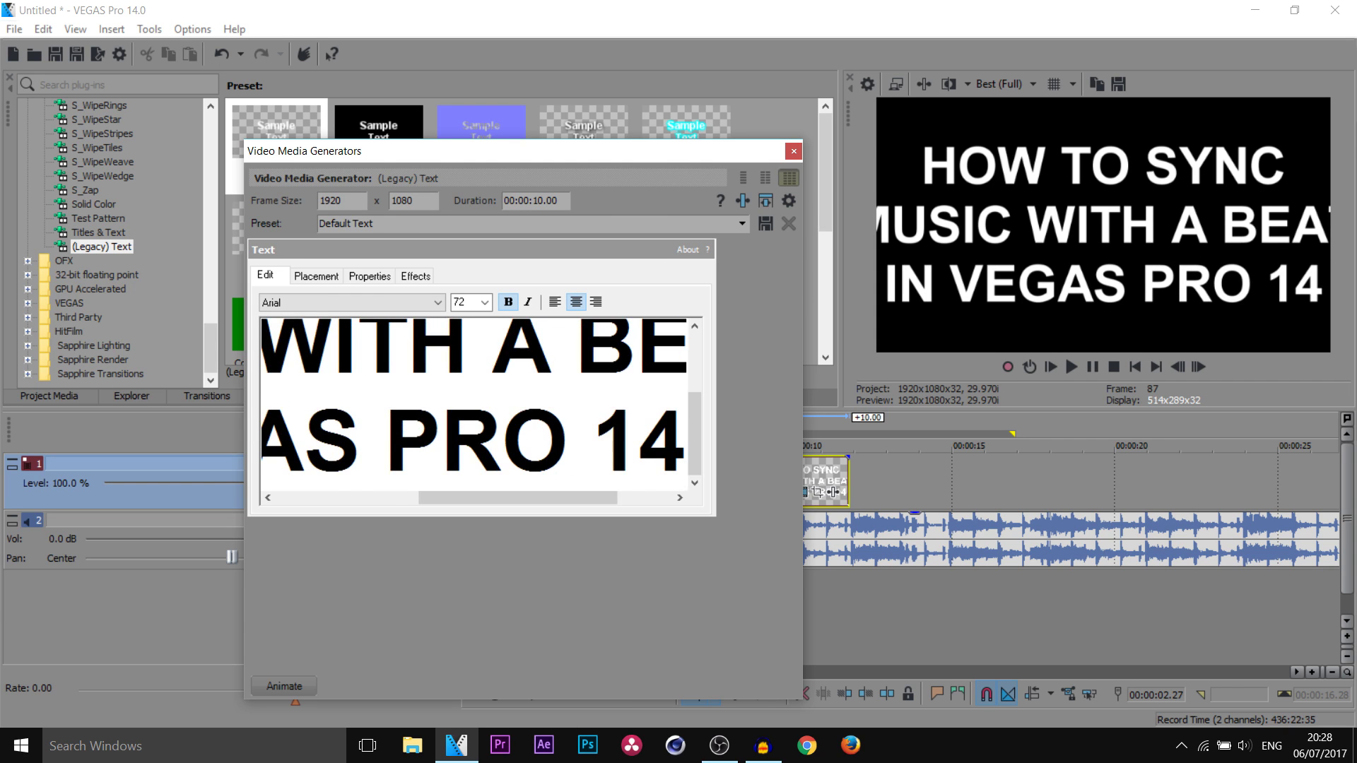
# - Set the whole title to 50-point Couture and close the text generator settings
pyautogui.hotkey('ctrl', 'a')
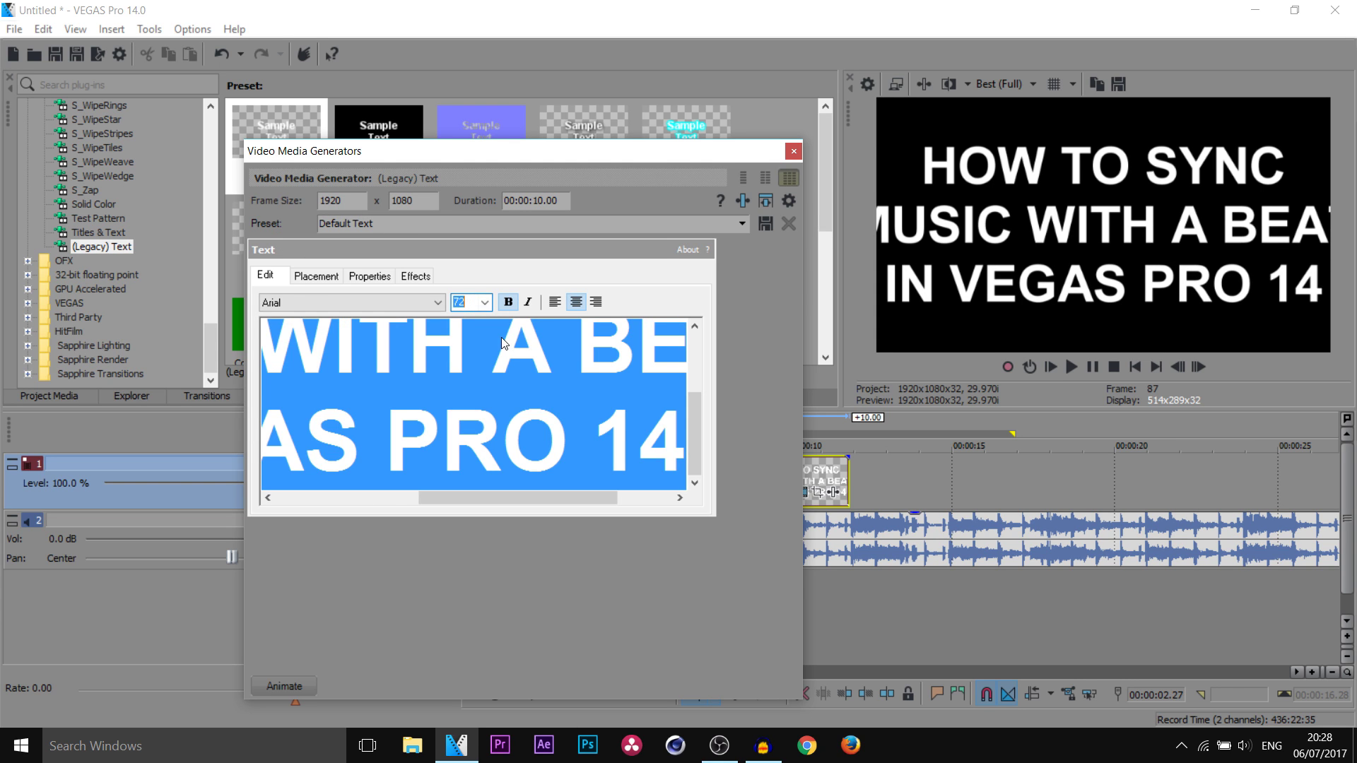
pyautogui.write('50')
pyautogui.press('Return')
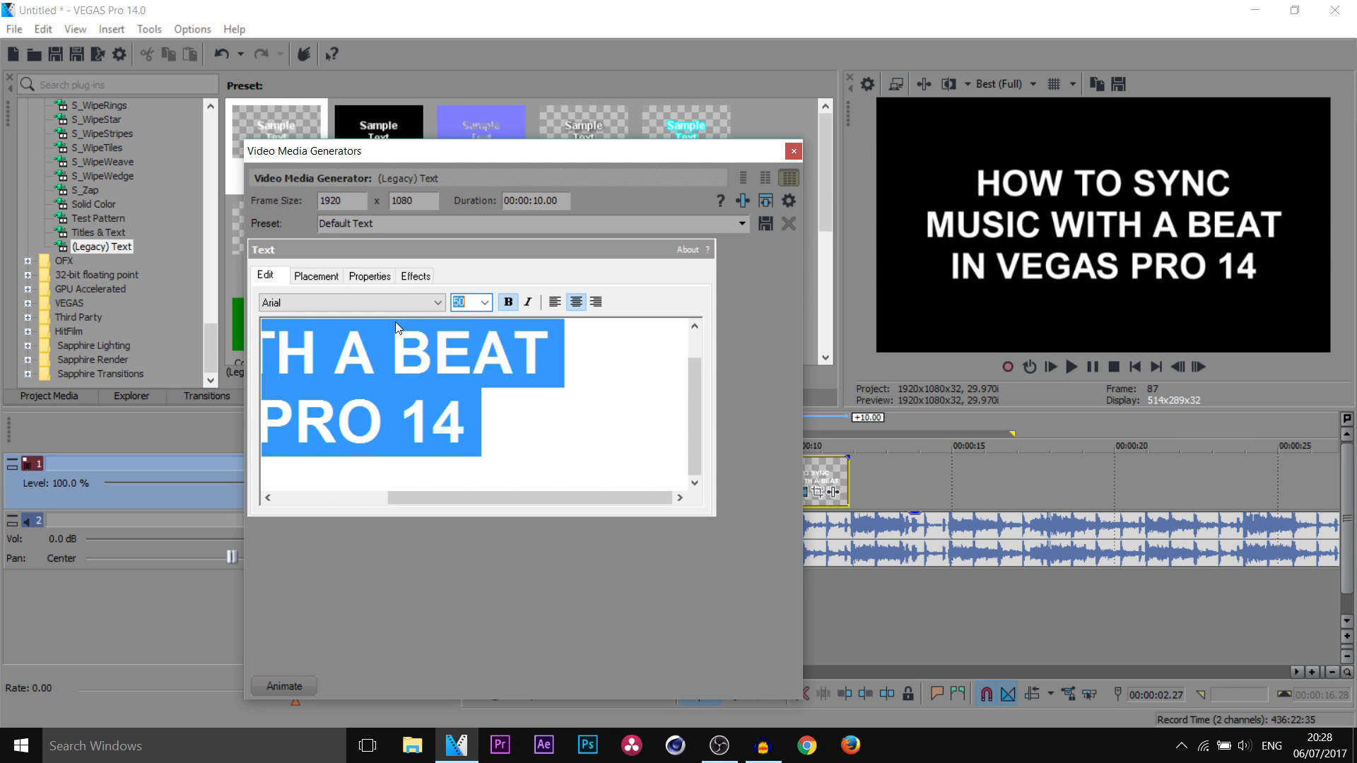
pyautogui.click(350, 302)
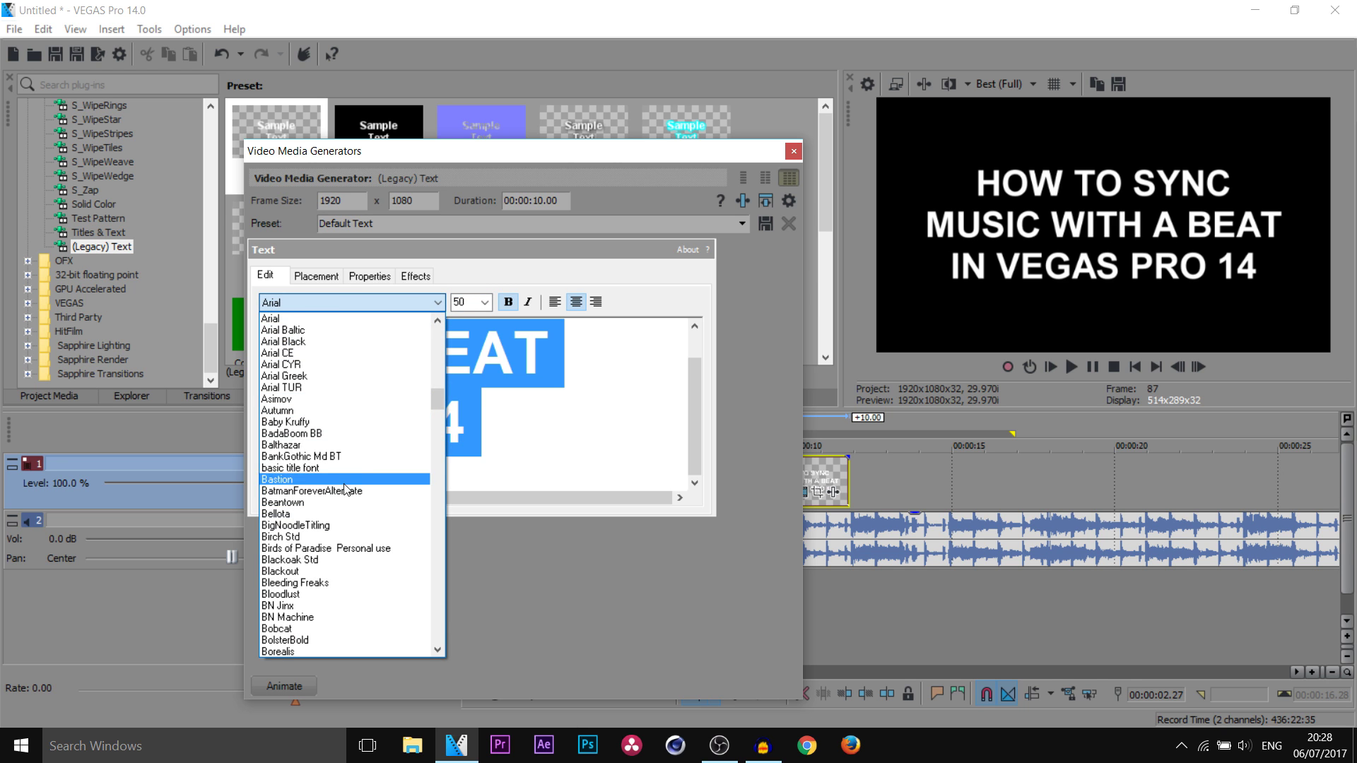
pyautogui.scroll(-15, 344, 488)
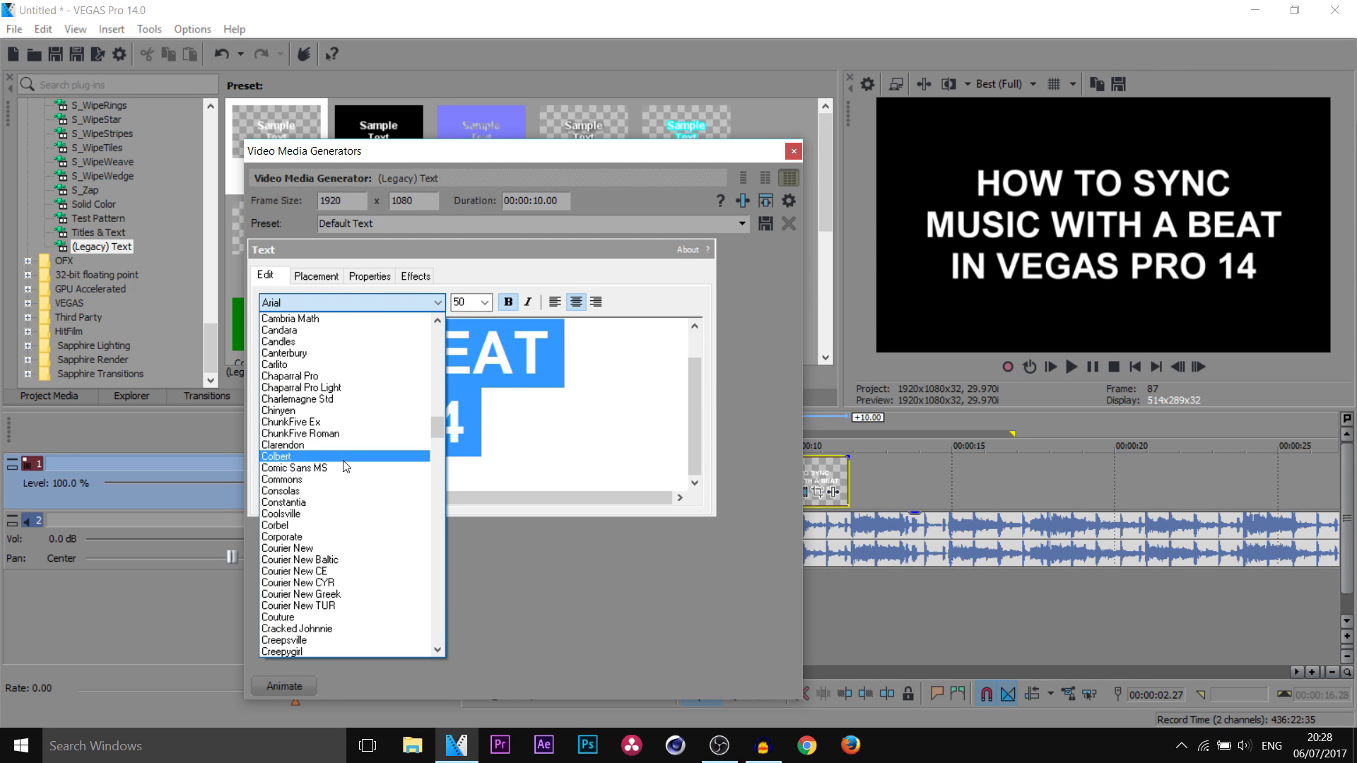
pyautogui.click(283, 617)
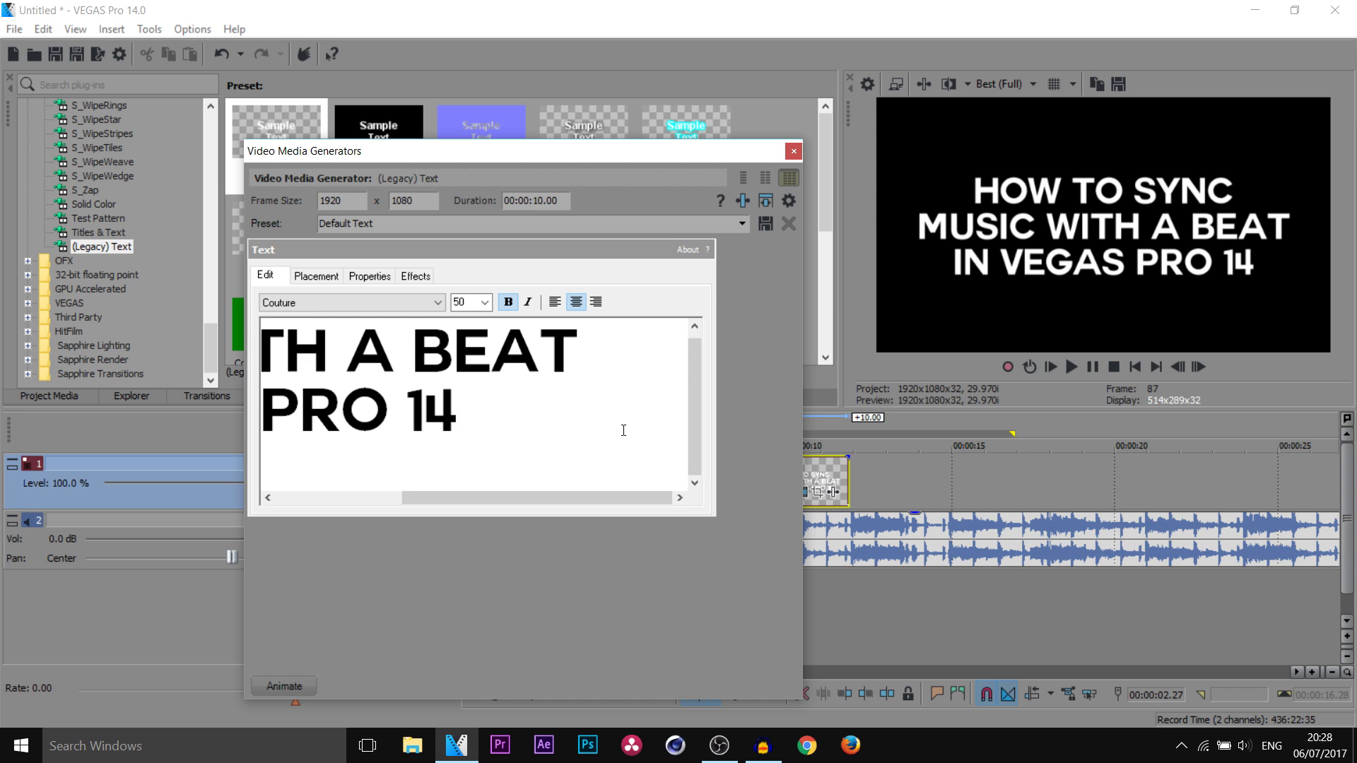
pyautogui.click(794, 150)
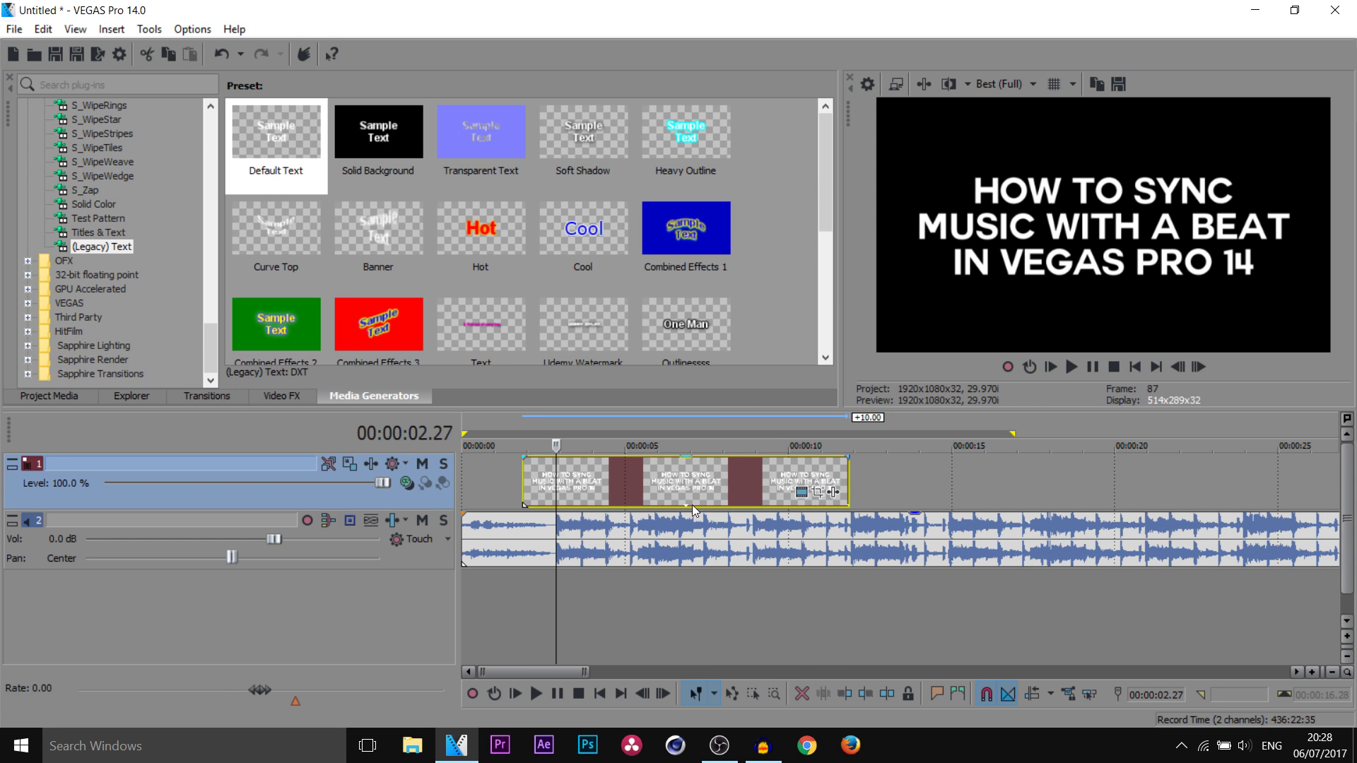
# - Move the text event to start at the playhead and zoom into the timeline
pyautogui.moveTo(537, 499); pyautogui.dragTo(612, 516)
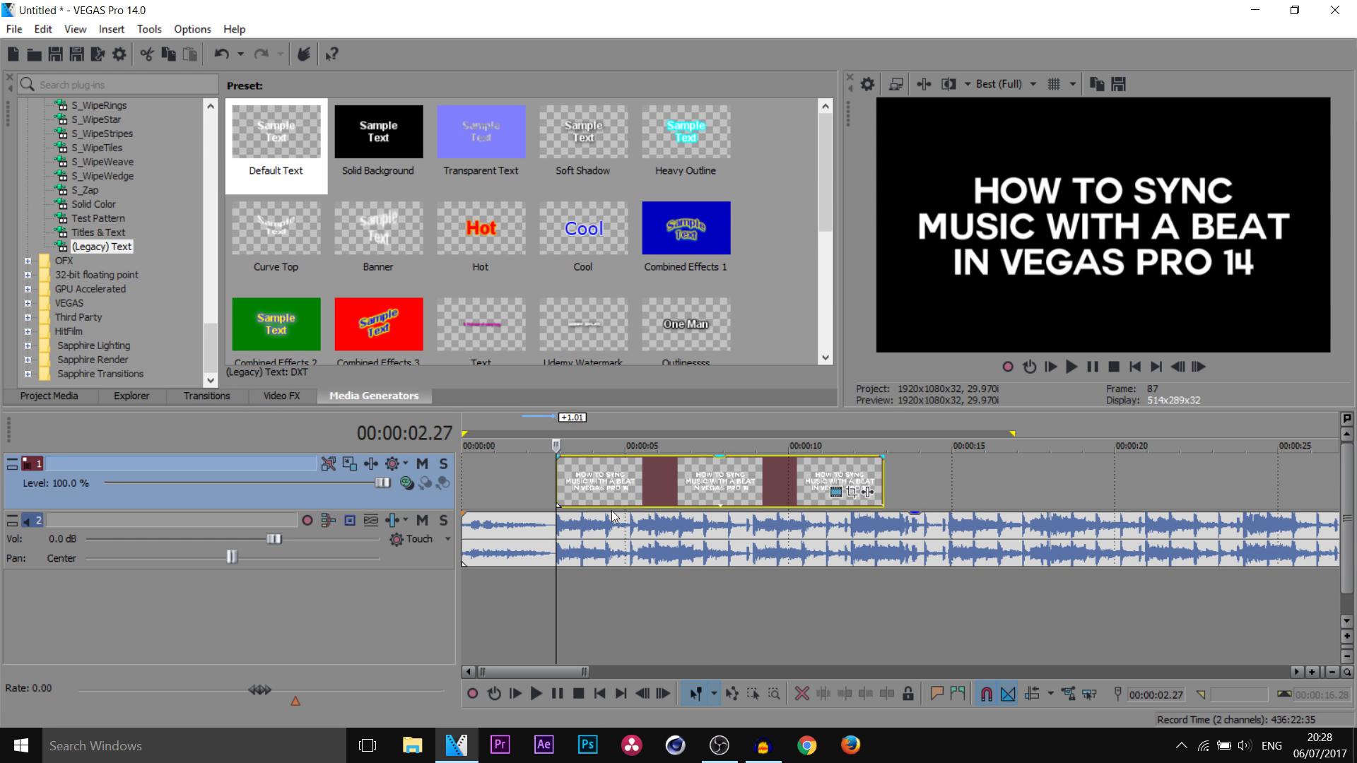
pyautogui.click(551, 540)
pyautogui.scroll(2, 898, 570)
pyautogui.scroll(2, 894, 533)
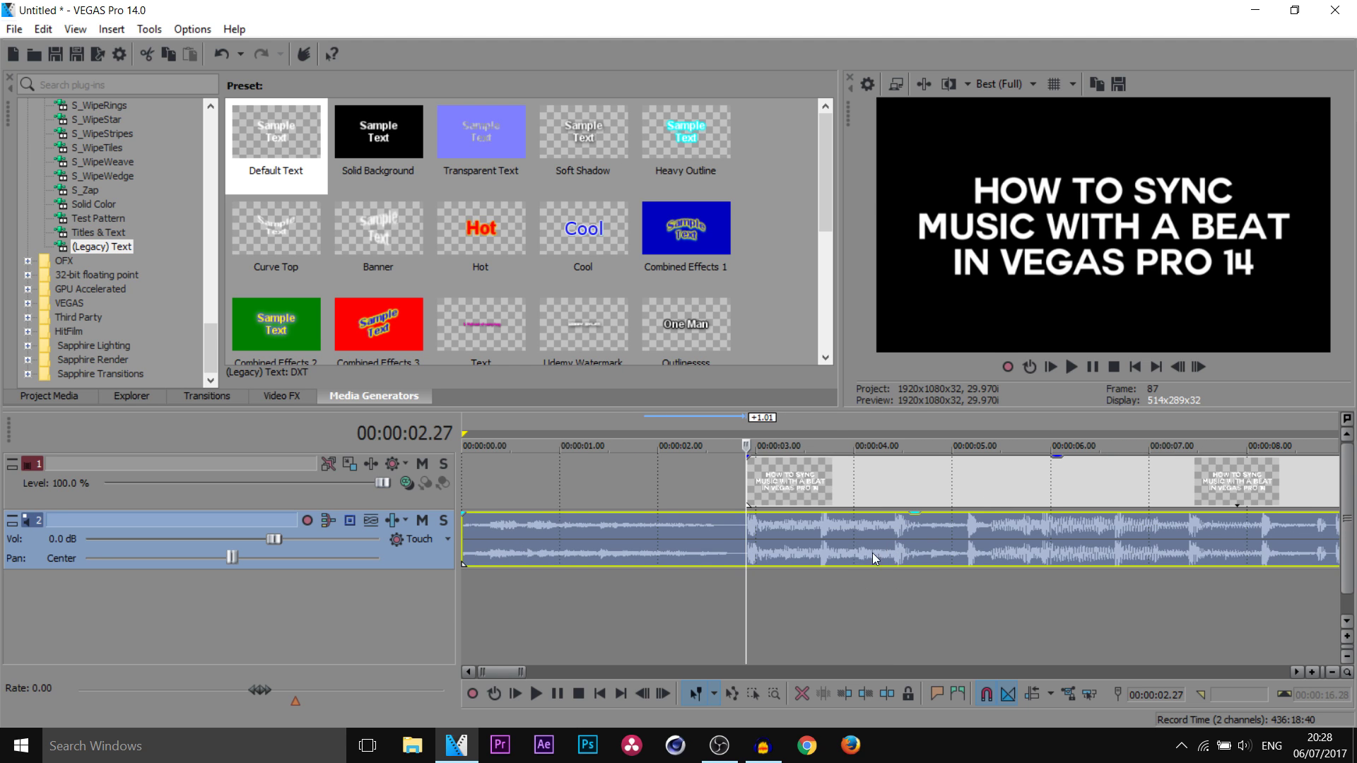
# - Add unnamed beat markers 1, 2 and 3 at 00:00:02.27, 00:00:03.19 and 00:00:04.12
pyautogui.press('m')
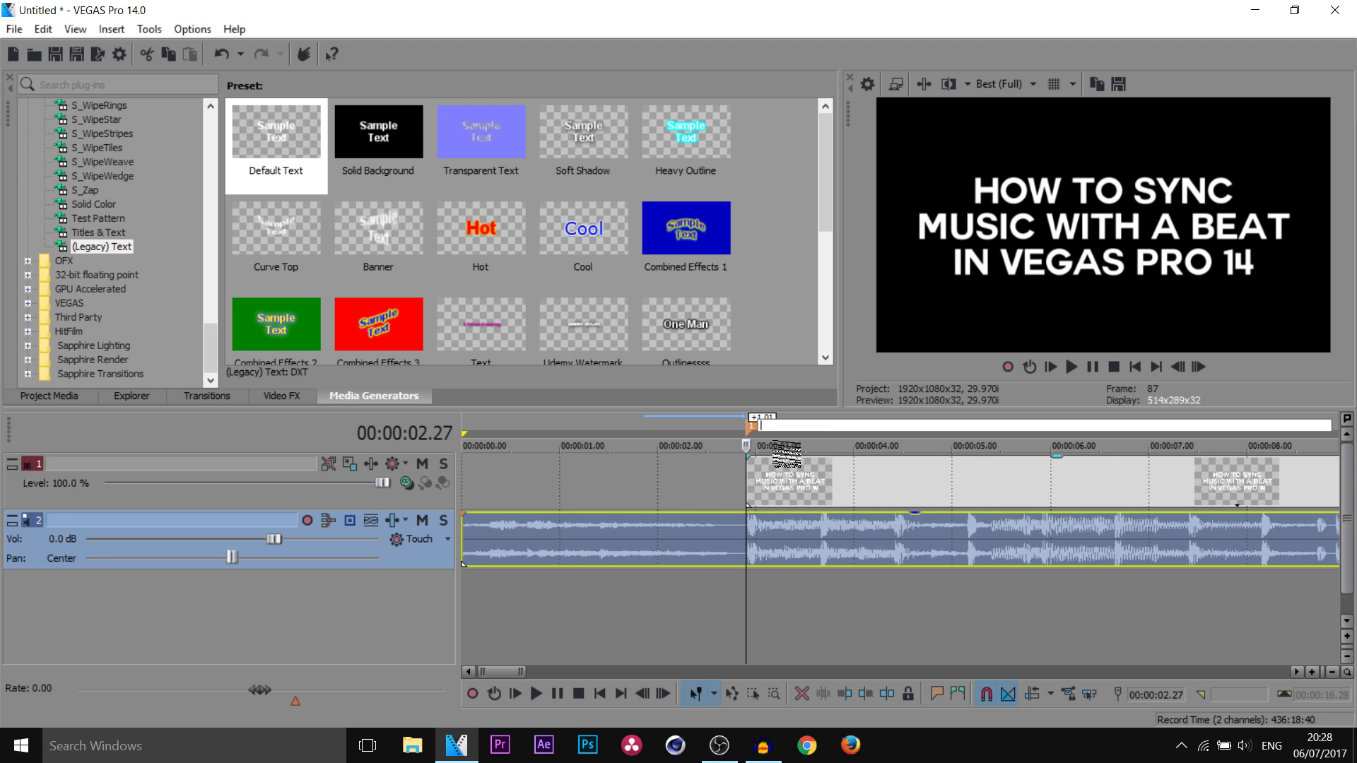
pyautogui.click(757, 533)
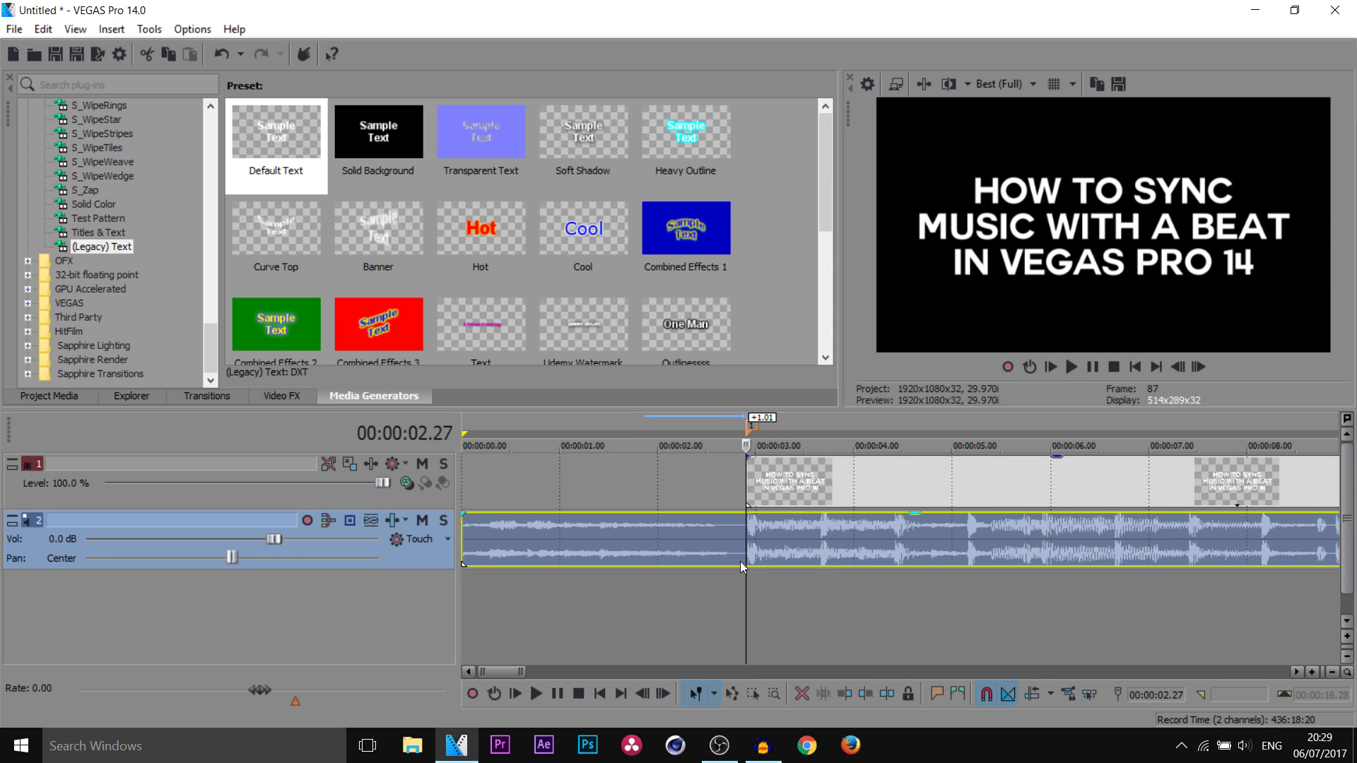
pyautogui.click(818, 546)
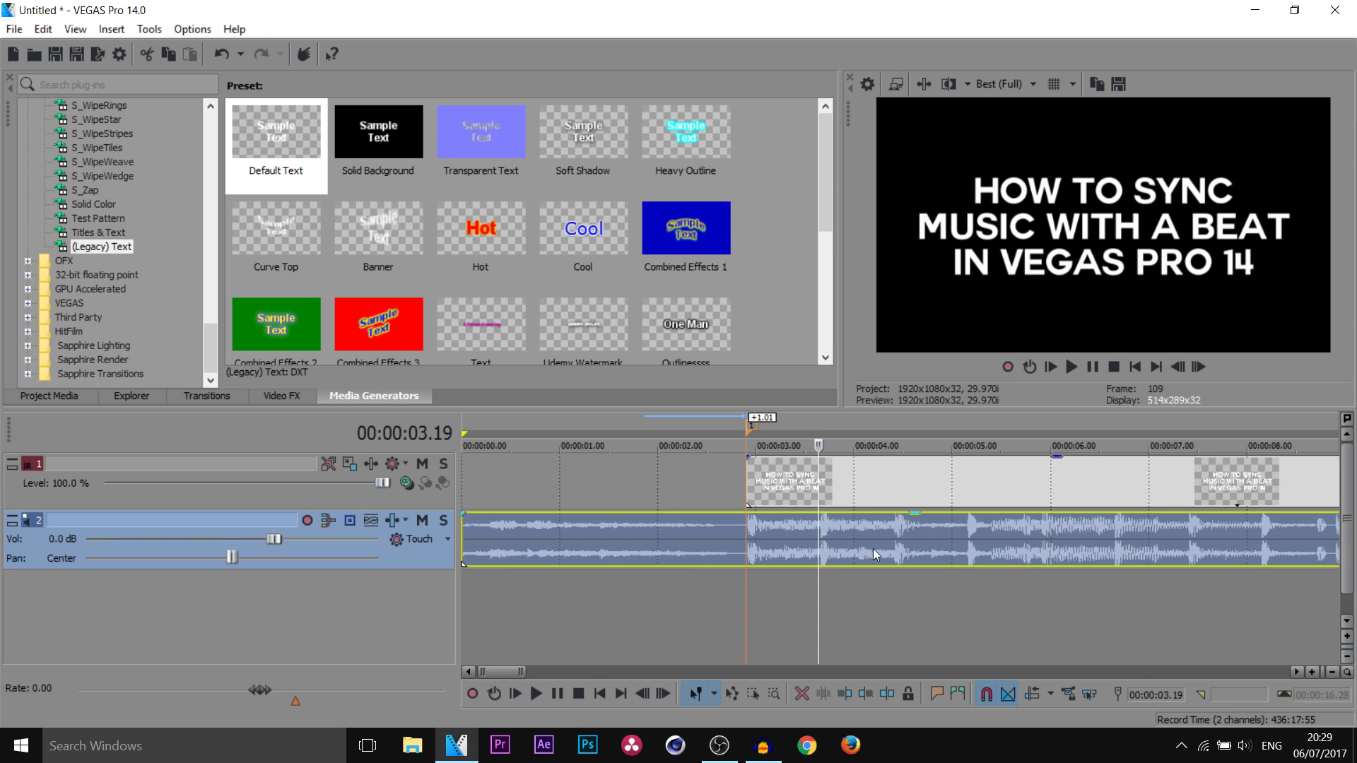
pyautogui.press('m')
pyautogui.click(752, 544)
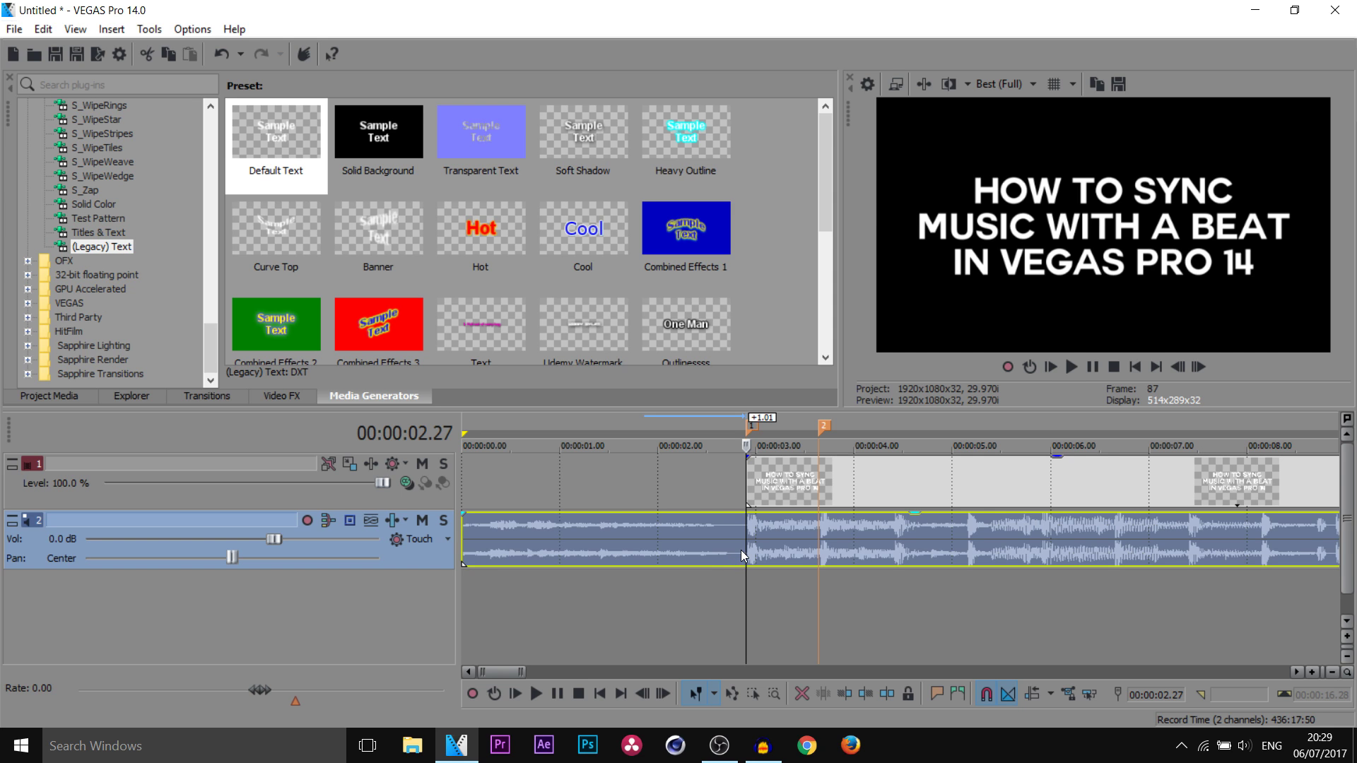
pyautogui.click(893, 537)
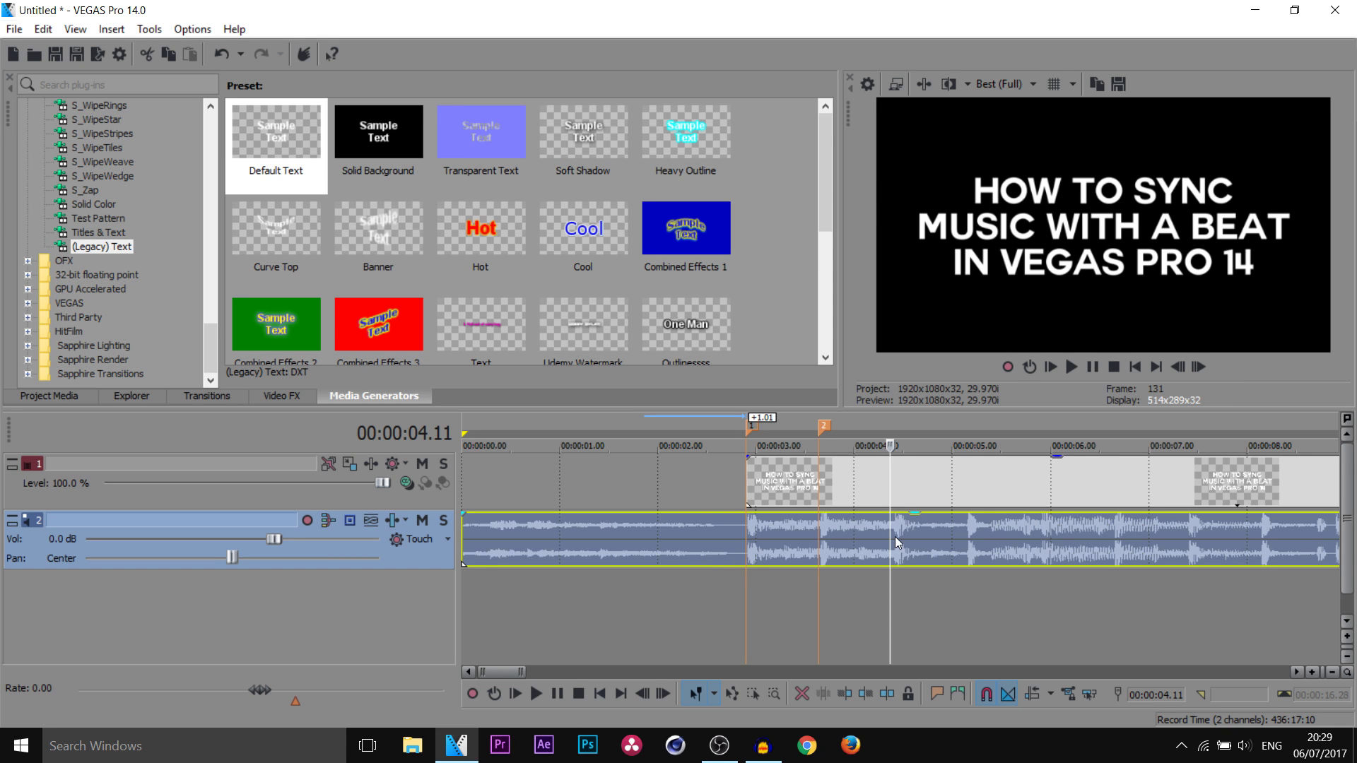
pyautogui.press('m')
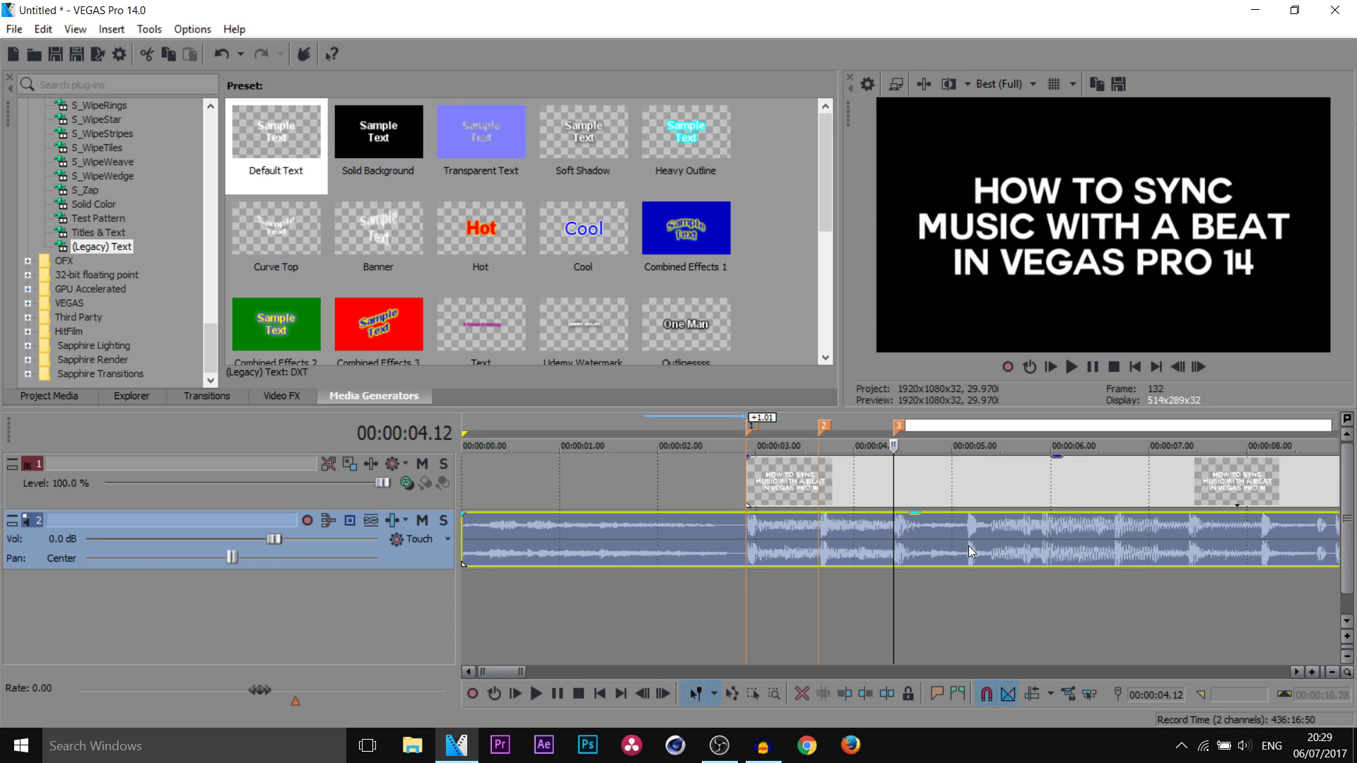
pyautogui.click(970, 547)
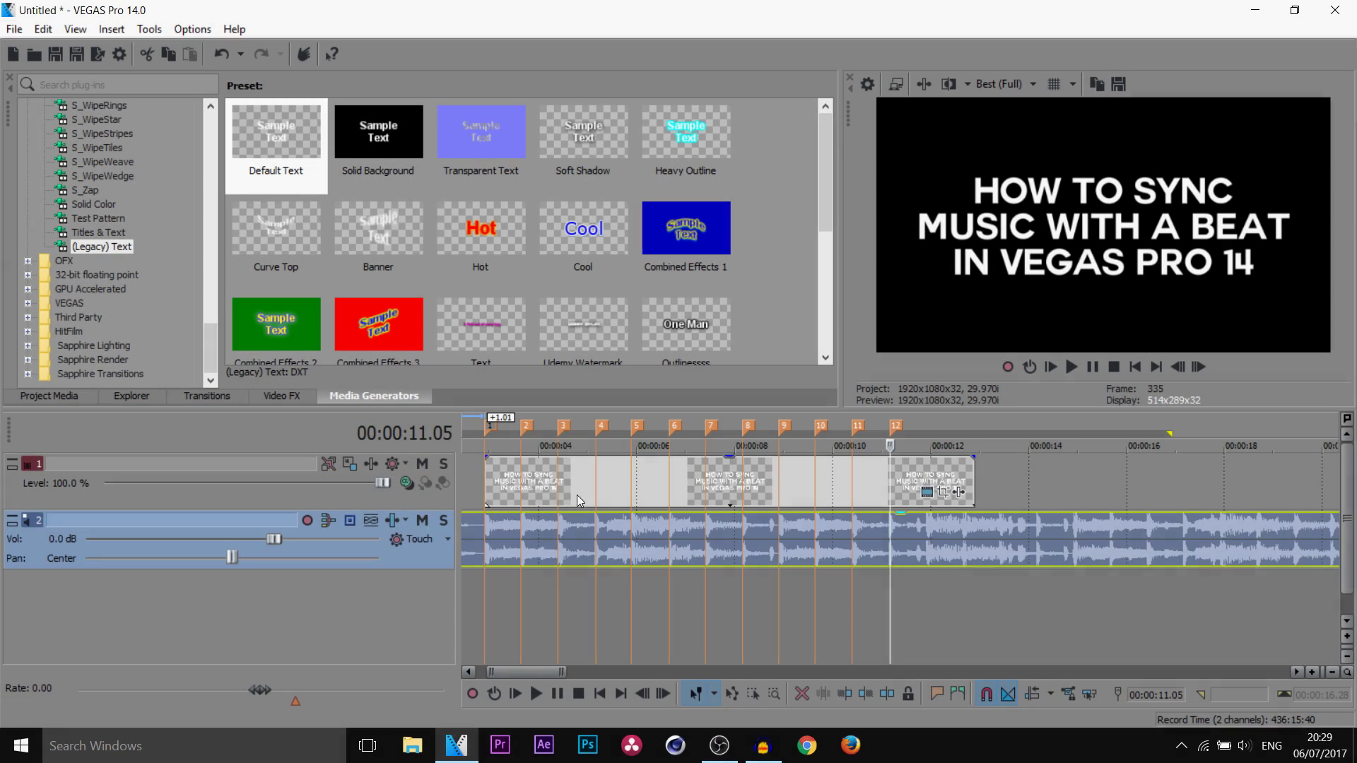
# - Select the title event and split it at beat markers 2 through 6
pyautogui.click(491, 485)
pyautogui.scroll(-3, 490, 485)
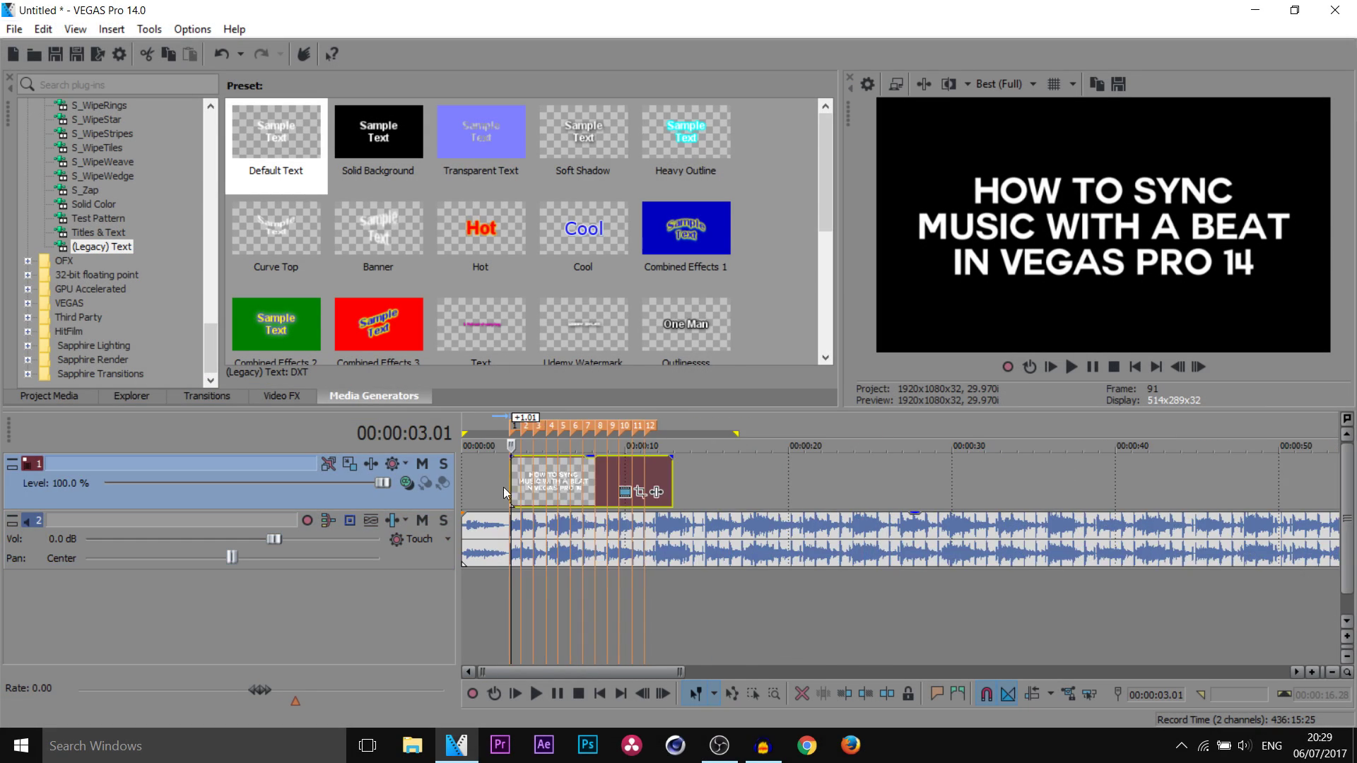
pyautogui.scroll(2, 599, 529)
pyautogui.click(596, 483)
pyautogui.click(607, 486)
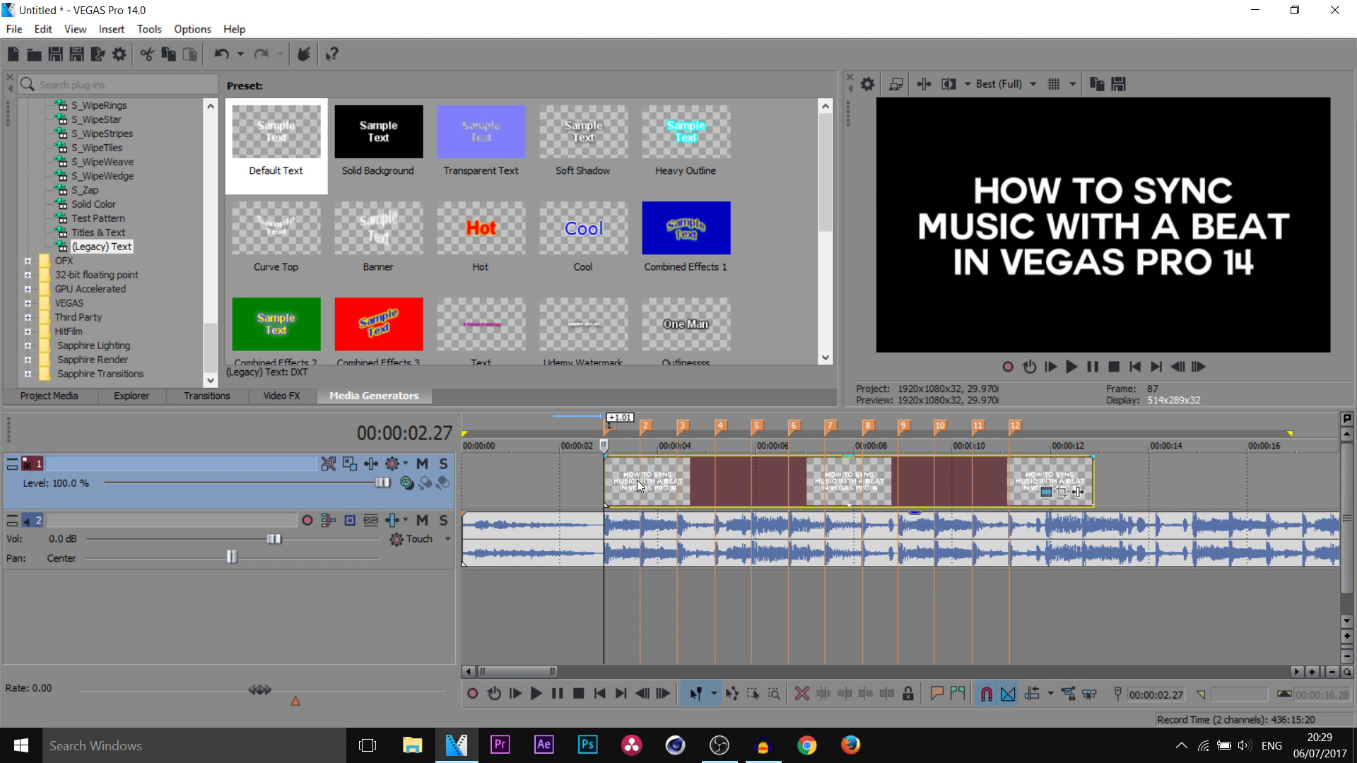
pyautogui.click(641, 495)
pyautogui.press('s')
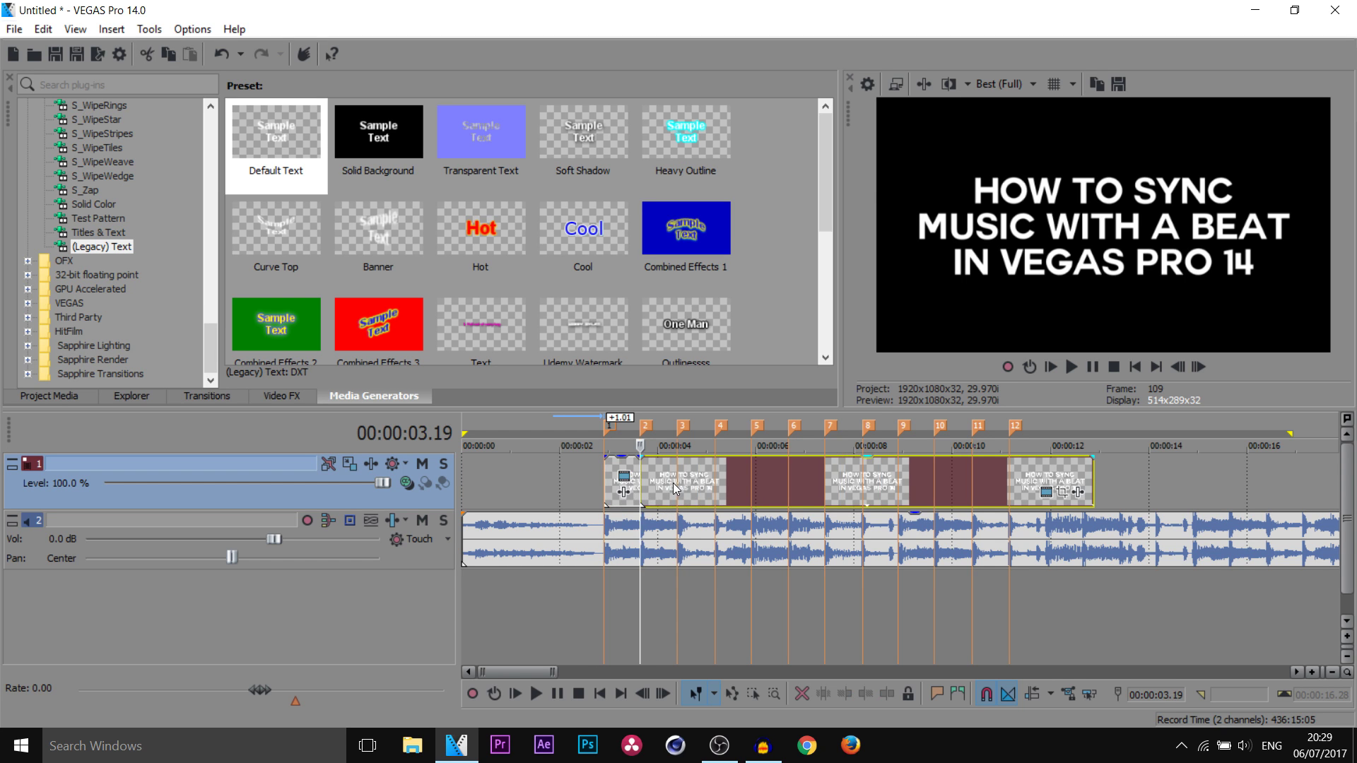
pyautogui.click(678, 495)
pyautogui.press('s')
pyautogui.click(715, 495)
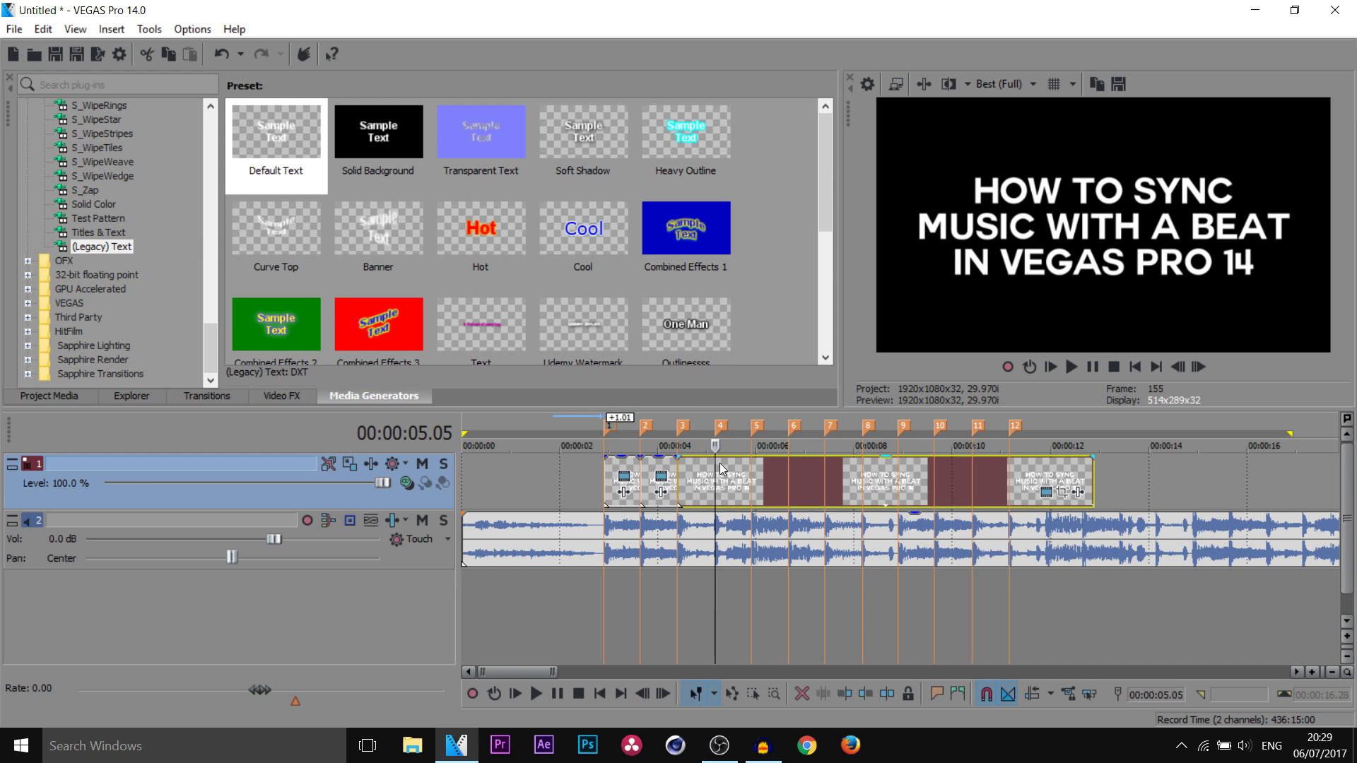
pyautogui.press('s')
pyautogui.click(752, 486)
pyautogui.press('s')
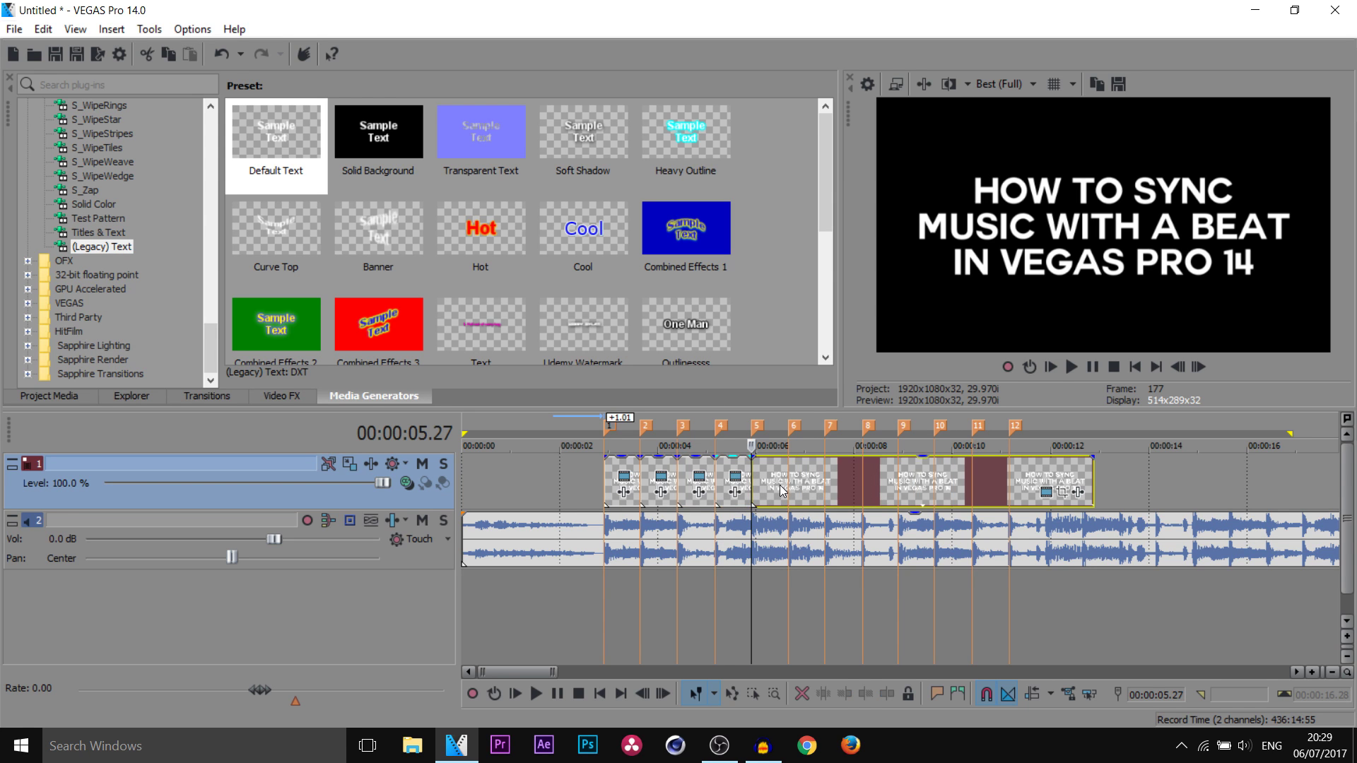
pyautogui.click(788, 484)
pyautogui.press('s')
# - Continue splitting the title event at beat markers 7 through 12
pyautogui.click(827, 485)
pyautogui.press('s')
pyautogui.click(865, 489)
pyautogui.press('s')
pyautogui.click(895, 490)
pyautogui.press('s')
pyautogui.click(934, 494)
pyautogui.press('s')
pyautogui.click(972, 493)
pyautogui.press('s')
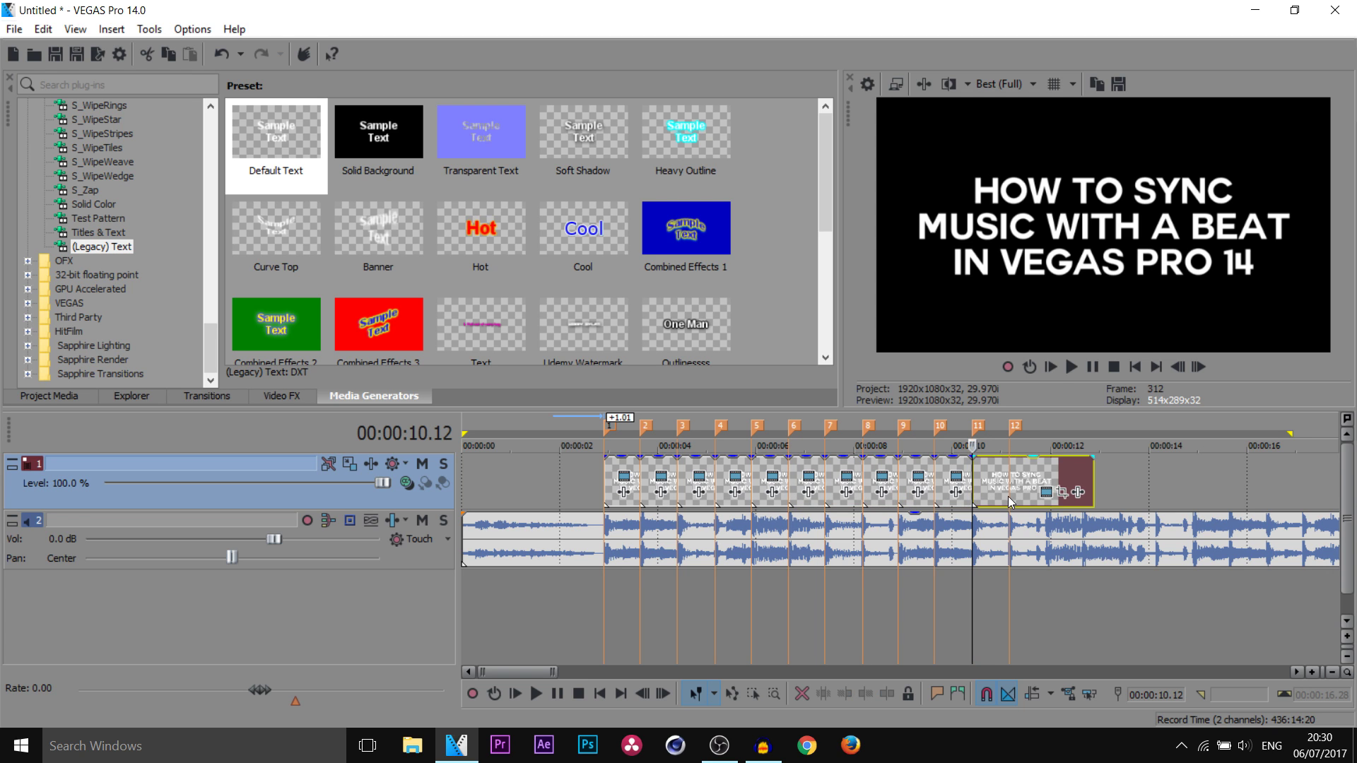
pyautogui.click(1008, 496)
pyautogui.press('s')
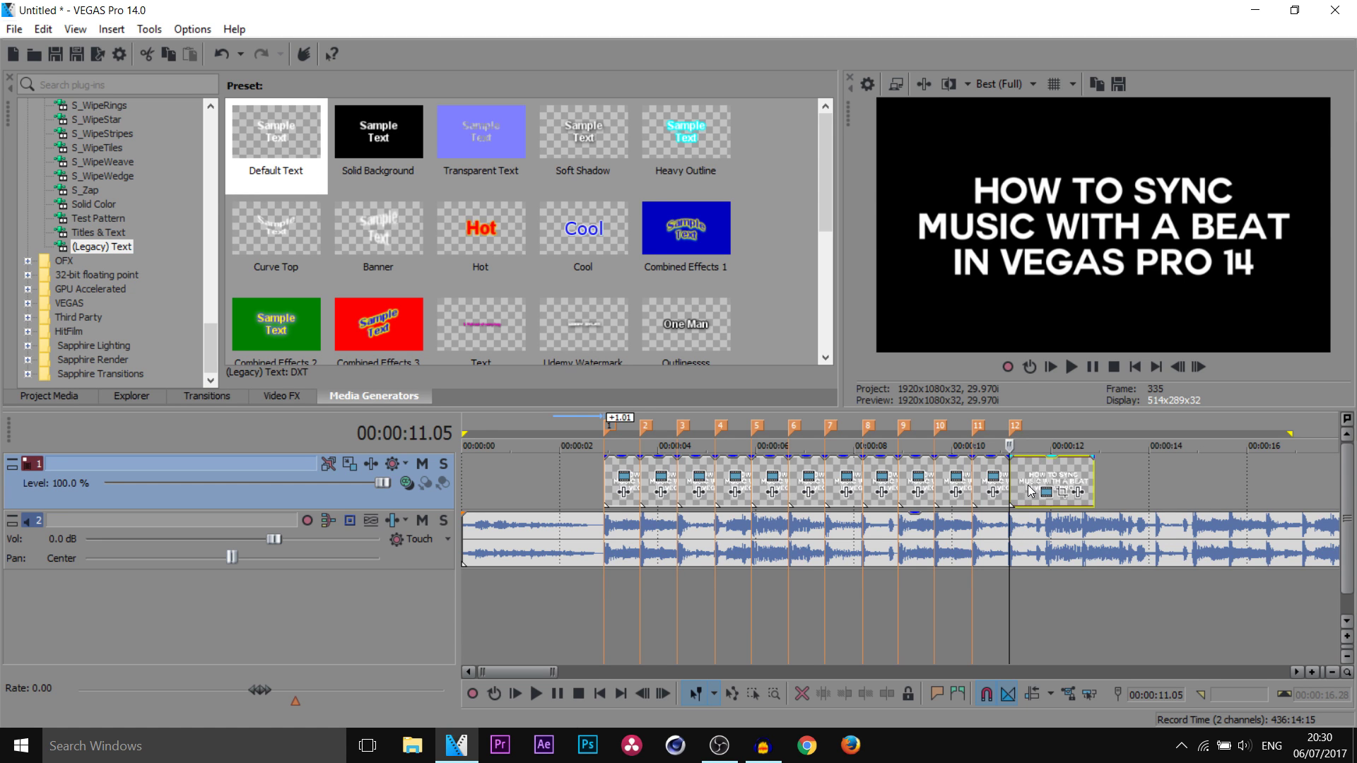
pyautogui.click(485, 543)
pyautogui.click(476, 533)
pyautogui.click(463, 534)
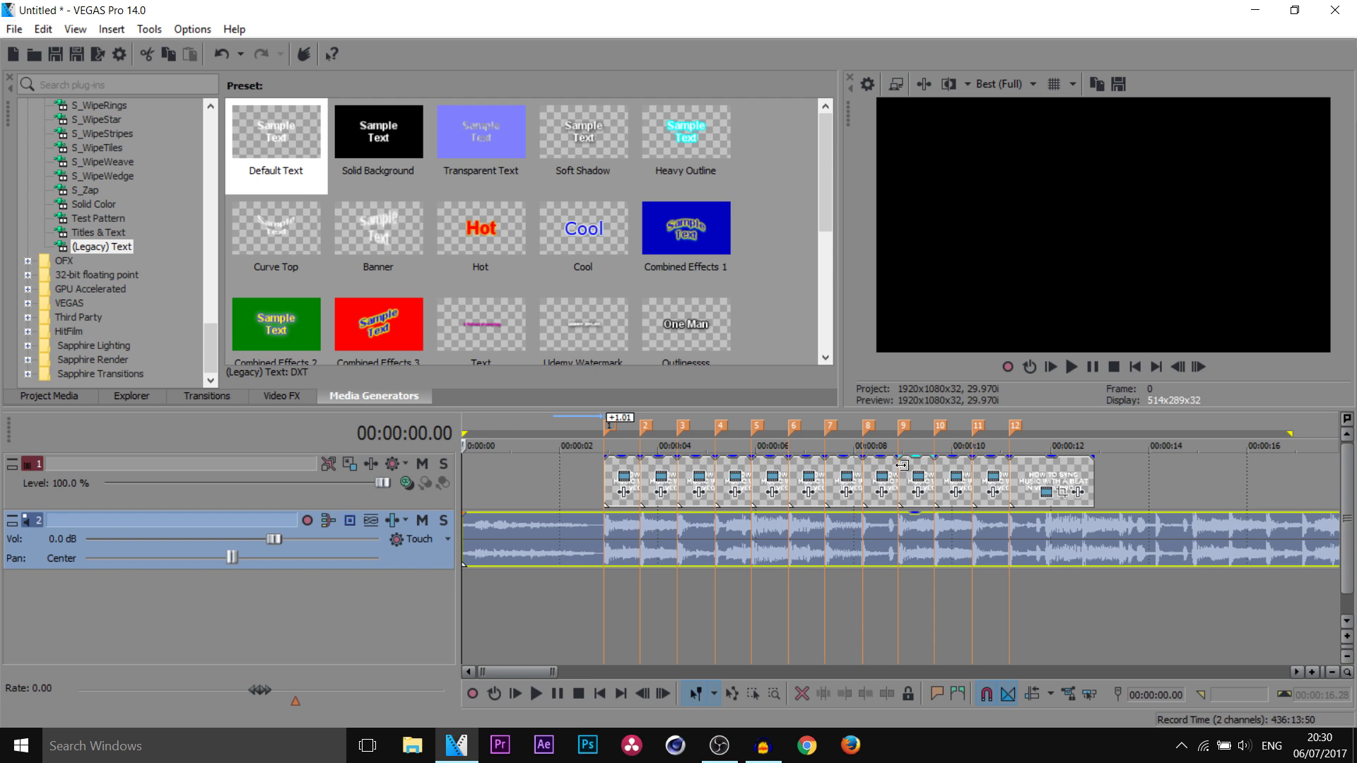
pyautogui.click(602, 540)
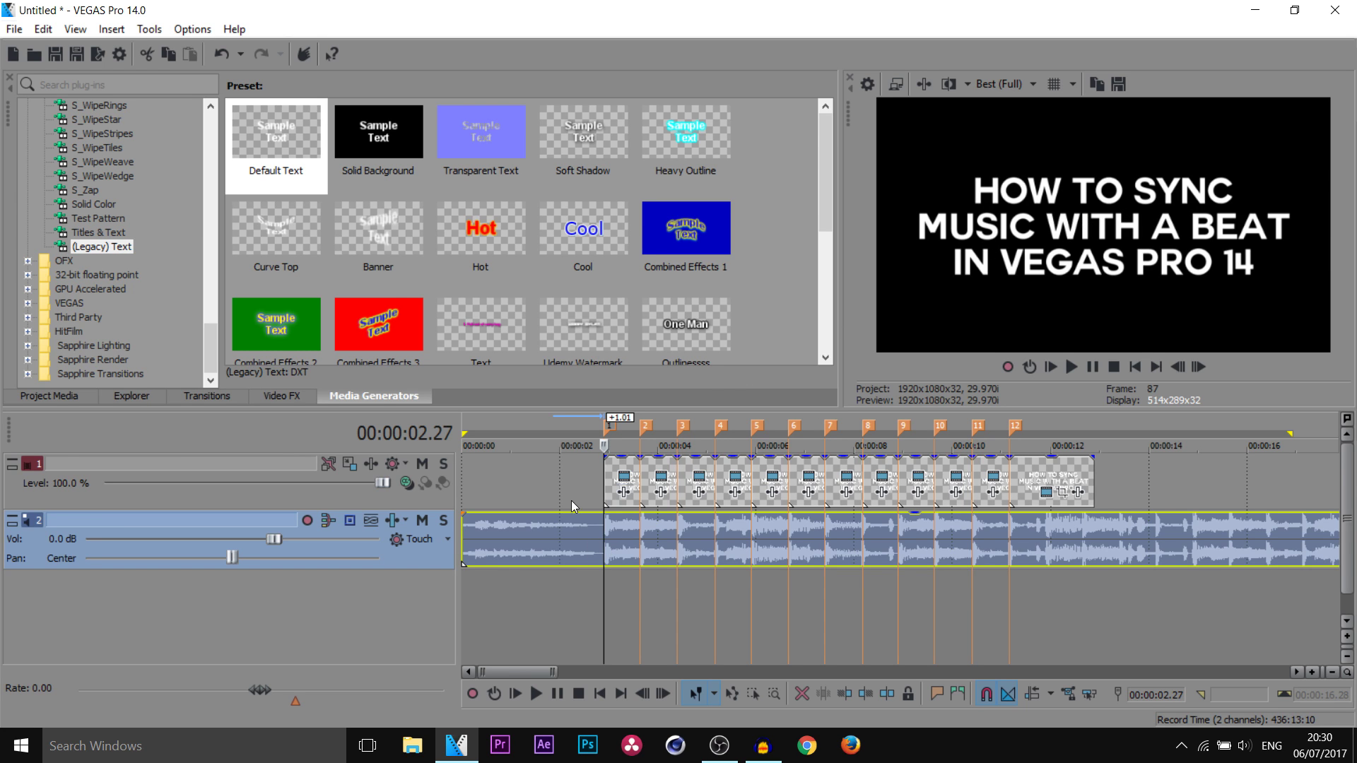
pyautogui.click(564, 541)
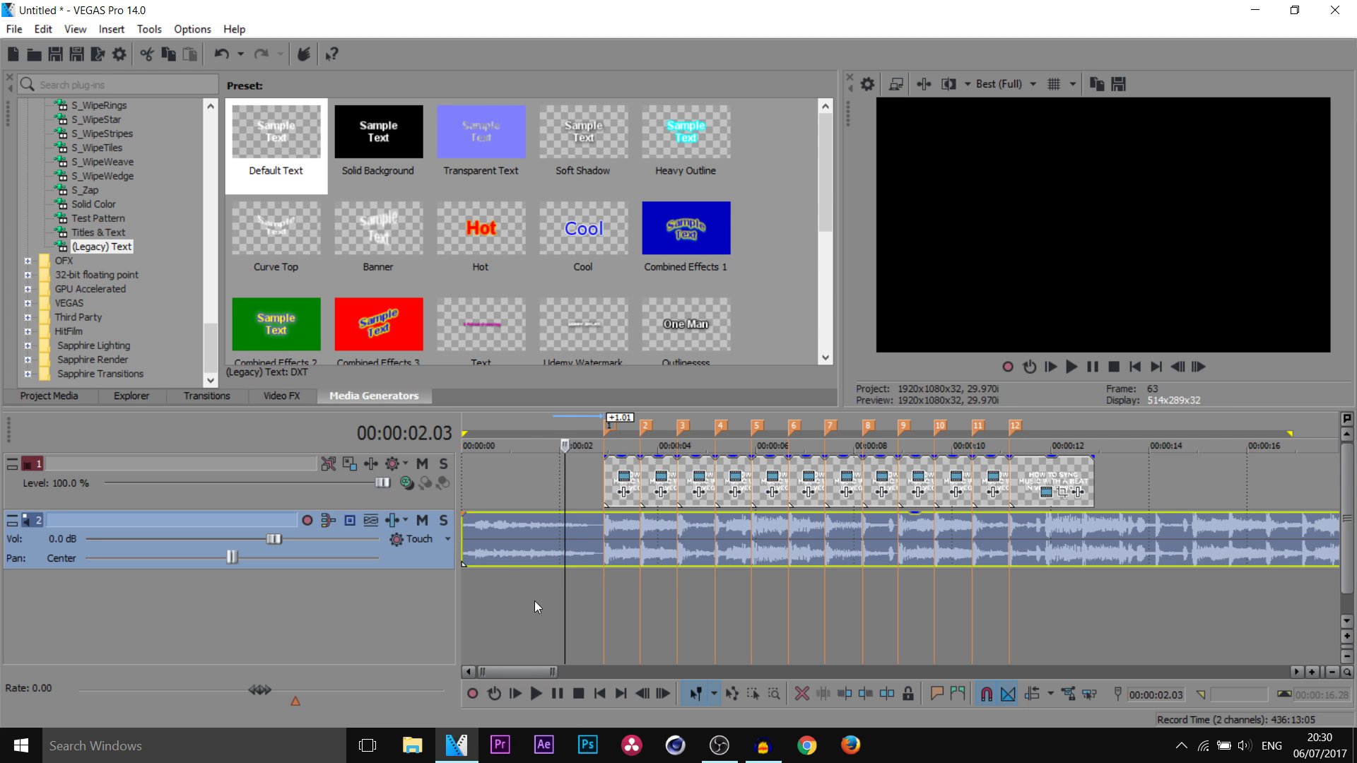
pyautogui.press('space')
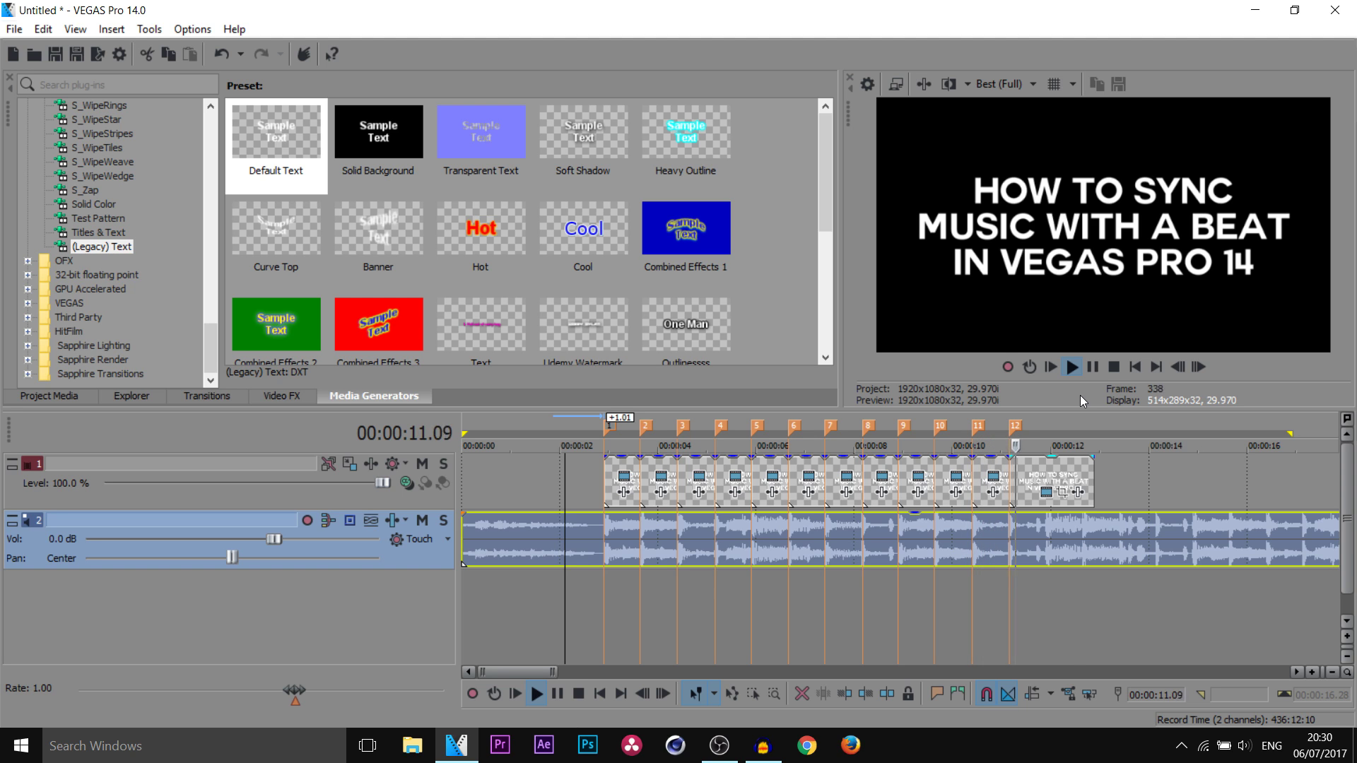
pyautogui.click(1092, 367)
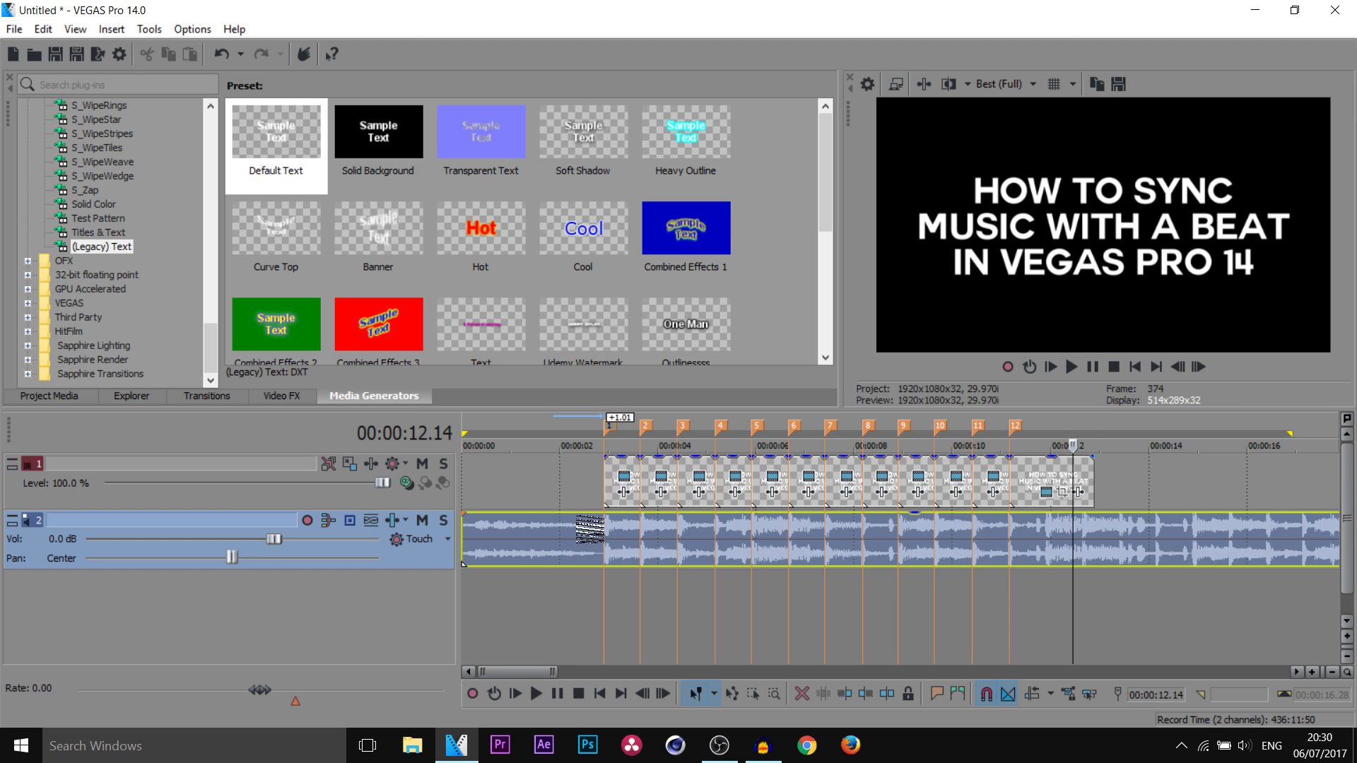
pyautogui.click(602, 541)
pyautogui.scroll(3, 615, 536)
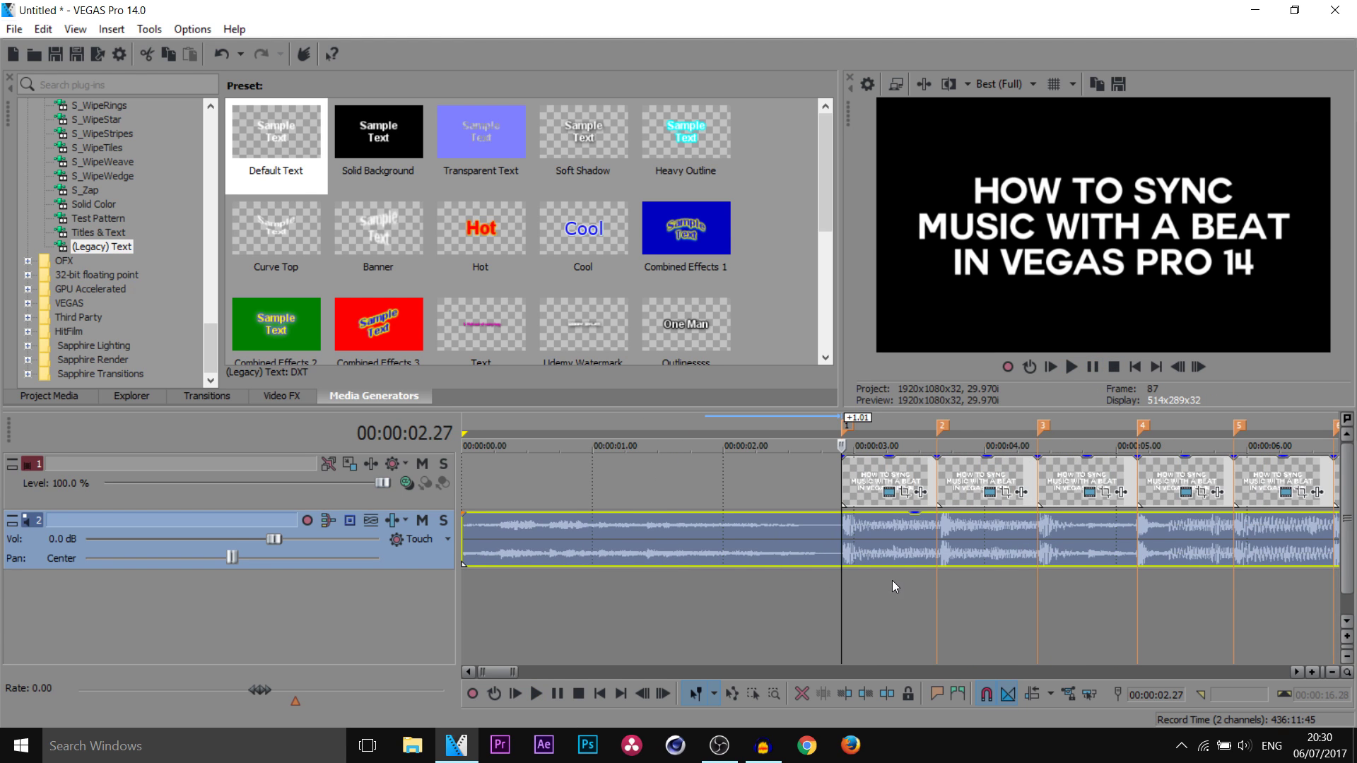
# - Open Event Pan/Crop for the first title event and tick the Mask option
pyautogui.click(905, 491)
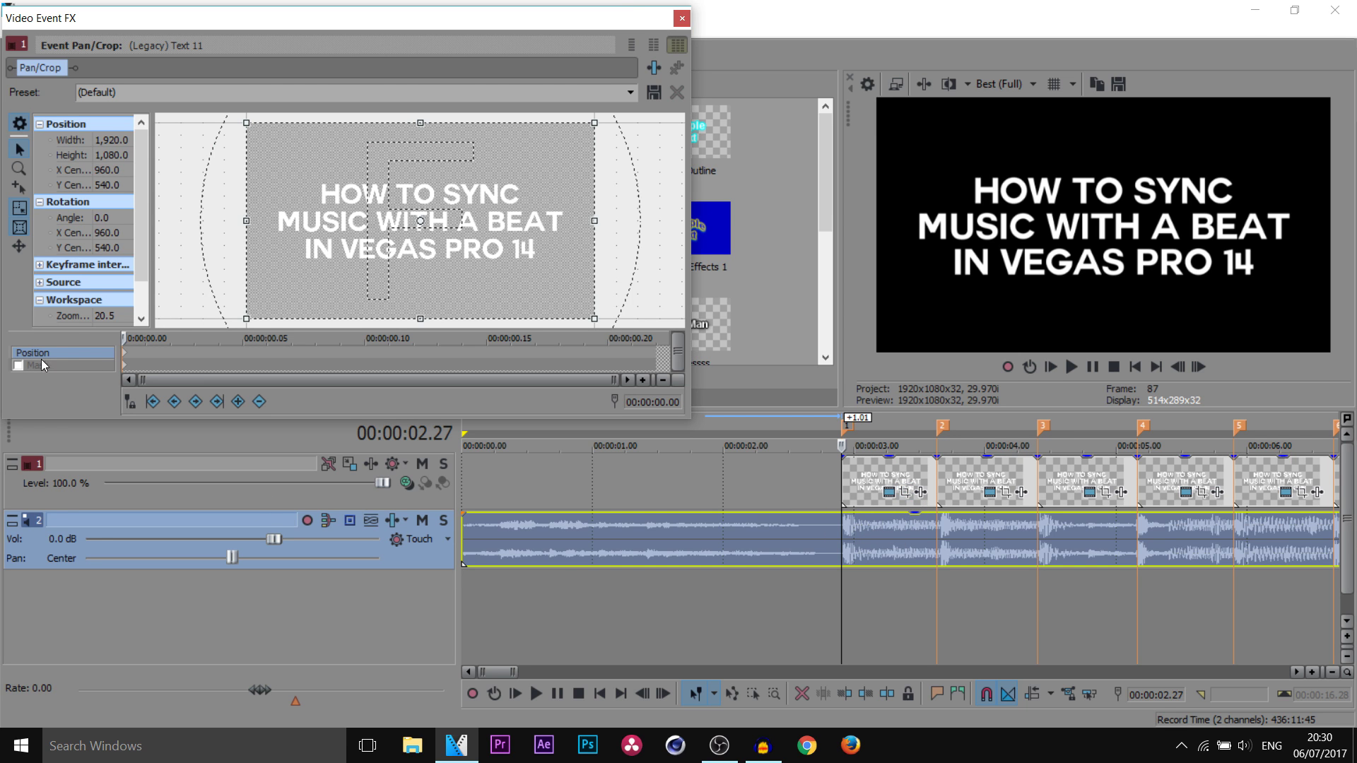
pyautogui.click(19, 365)
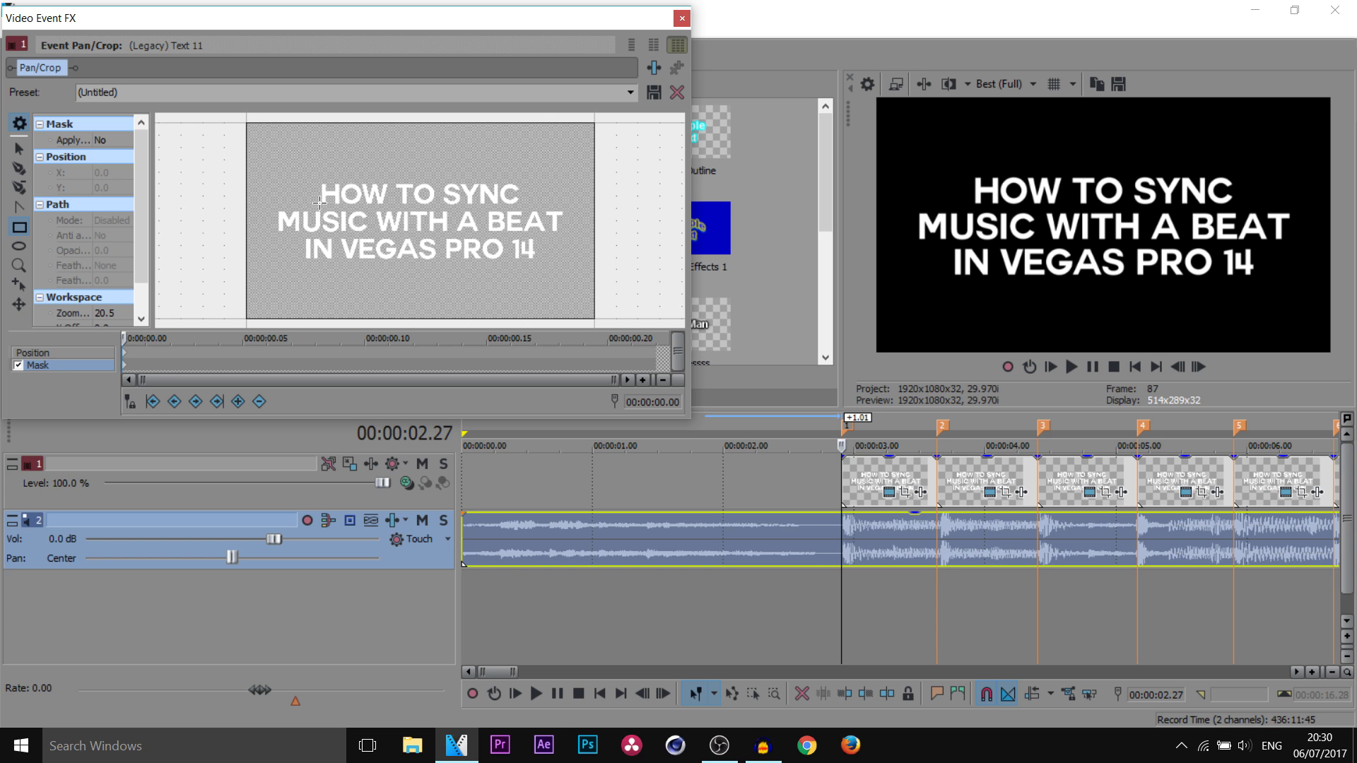
pyautogui.scroll(2, 269, 212)
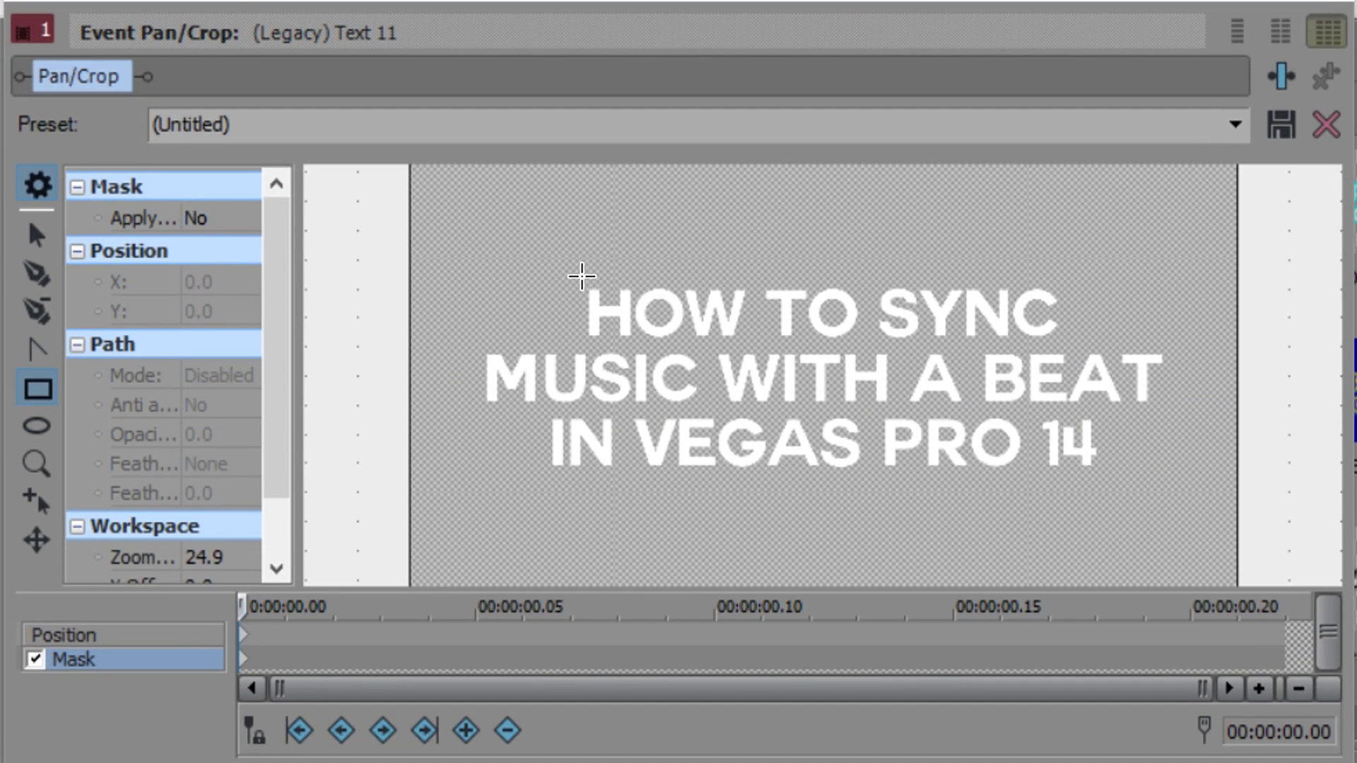
# - Draw a rectangular mask around the words HOW TO in the first title piece
pyautogui.moveTo(573, 276); pyautogui.dragTo(859, 352)
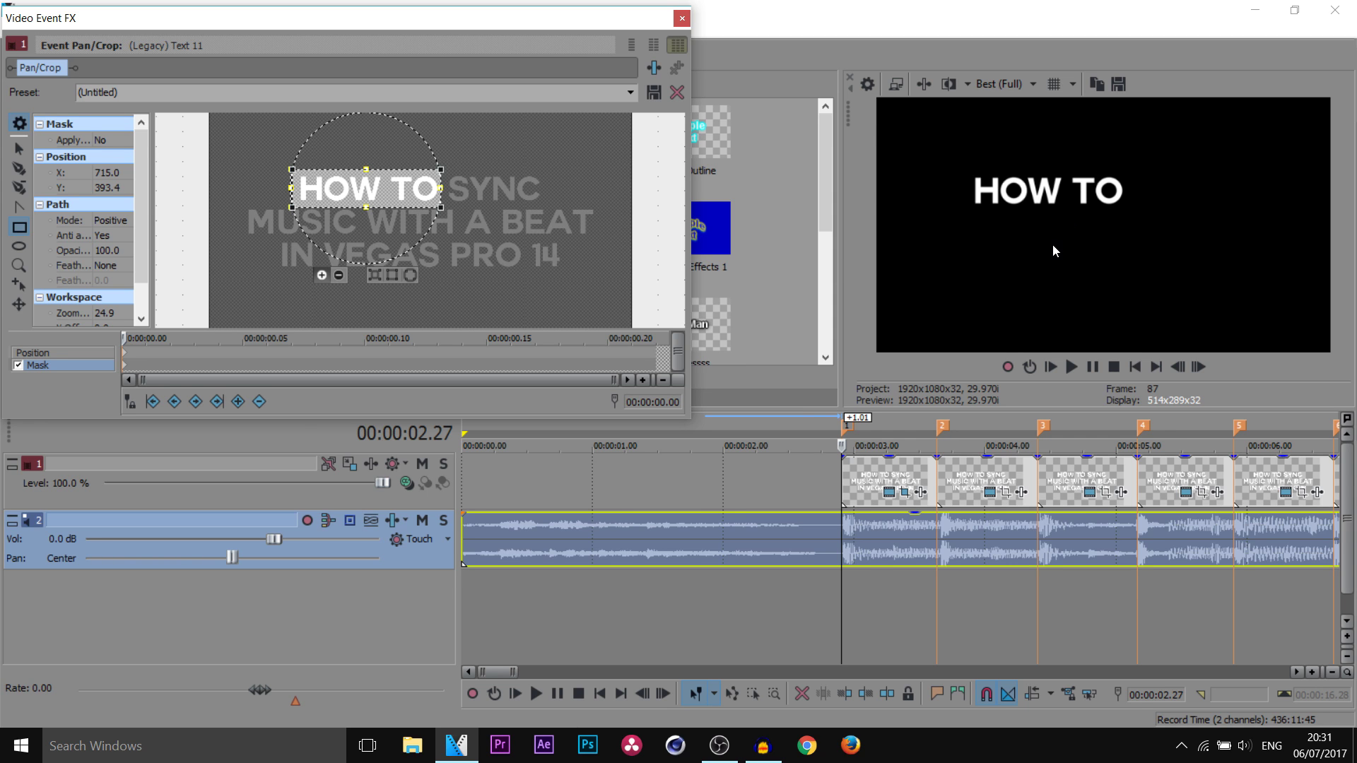
# - Paste the first event's mask onto the second event and widen it to reveal HOW TO SYNC
pyautogui.rightClick(857, 482)
pyautogui.click(926, 341)
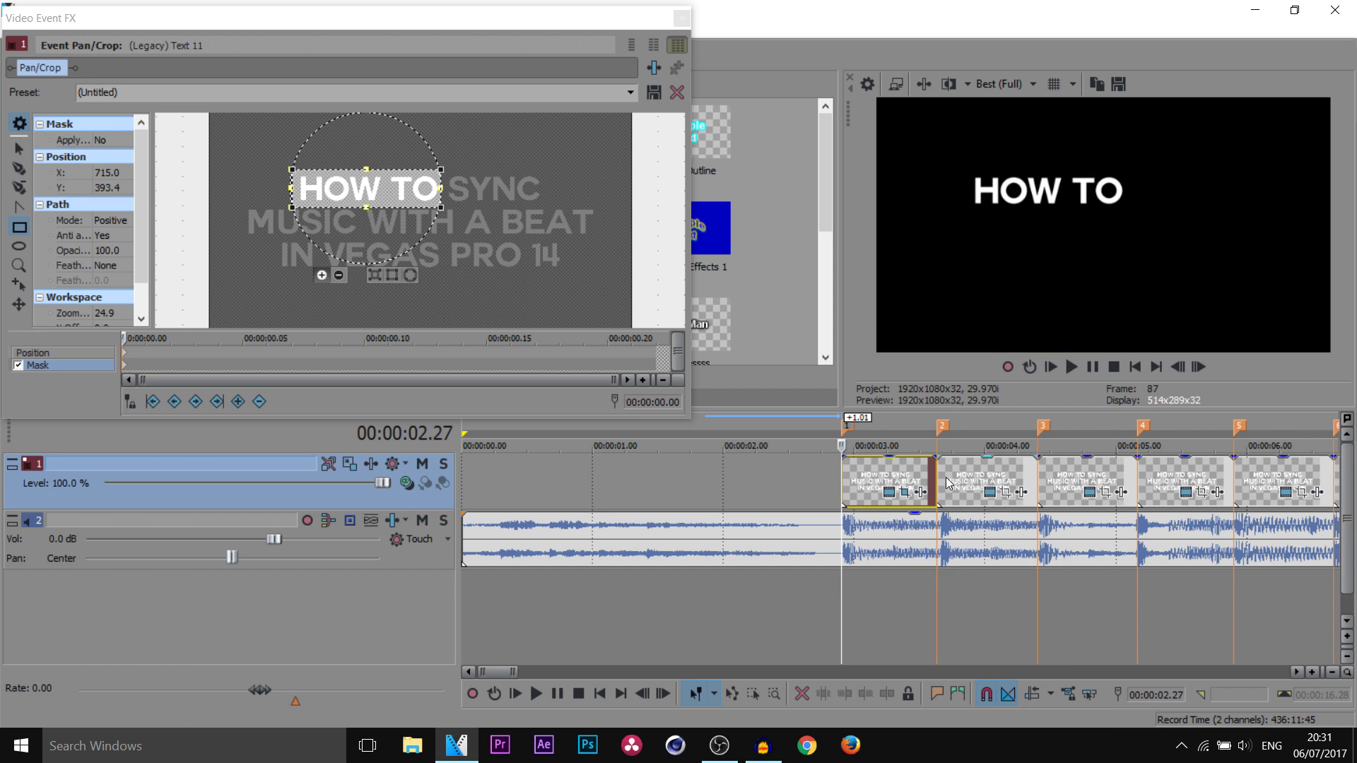
pyautogui.click(945, 483)
pyautogui.click(938, 474)
pyautogui.rightClick(945, 481)
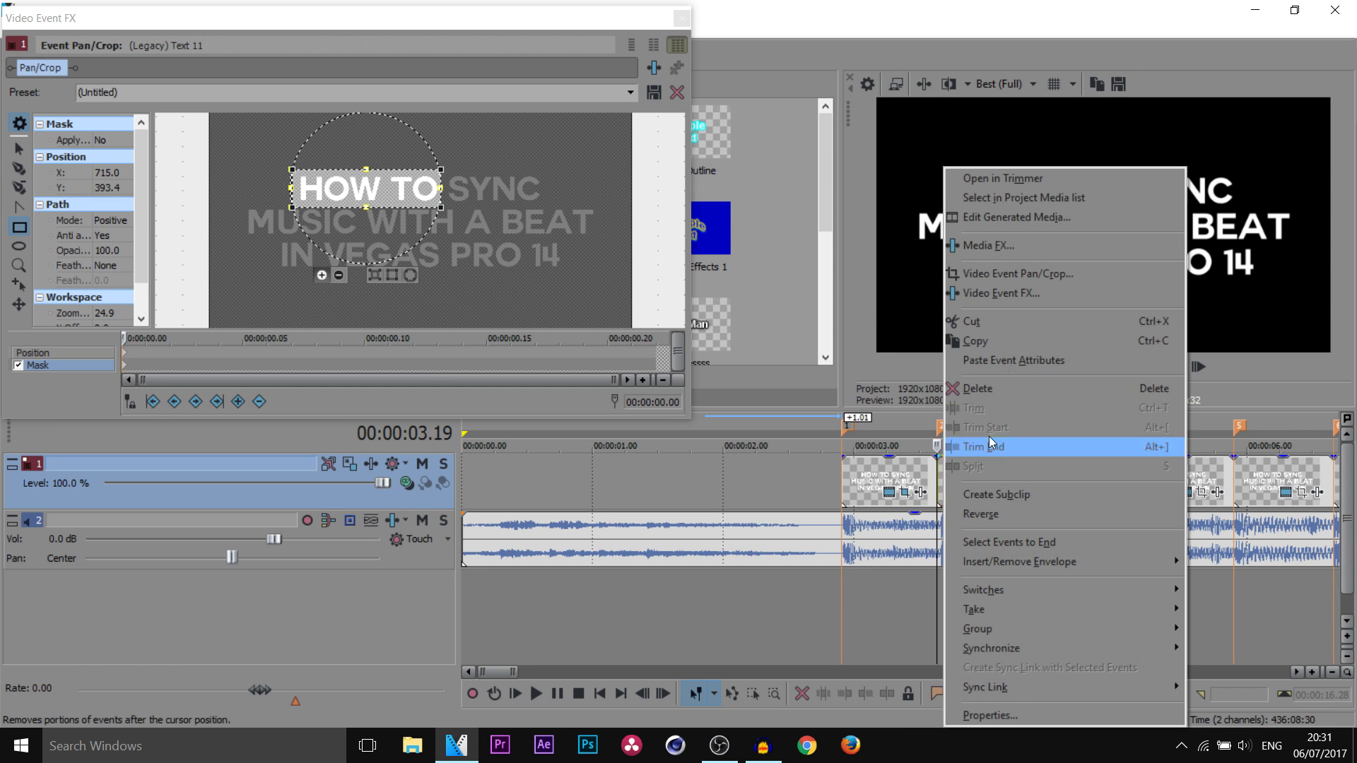
pyautogui.click(1029, 364)
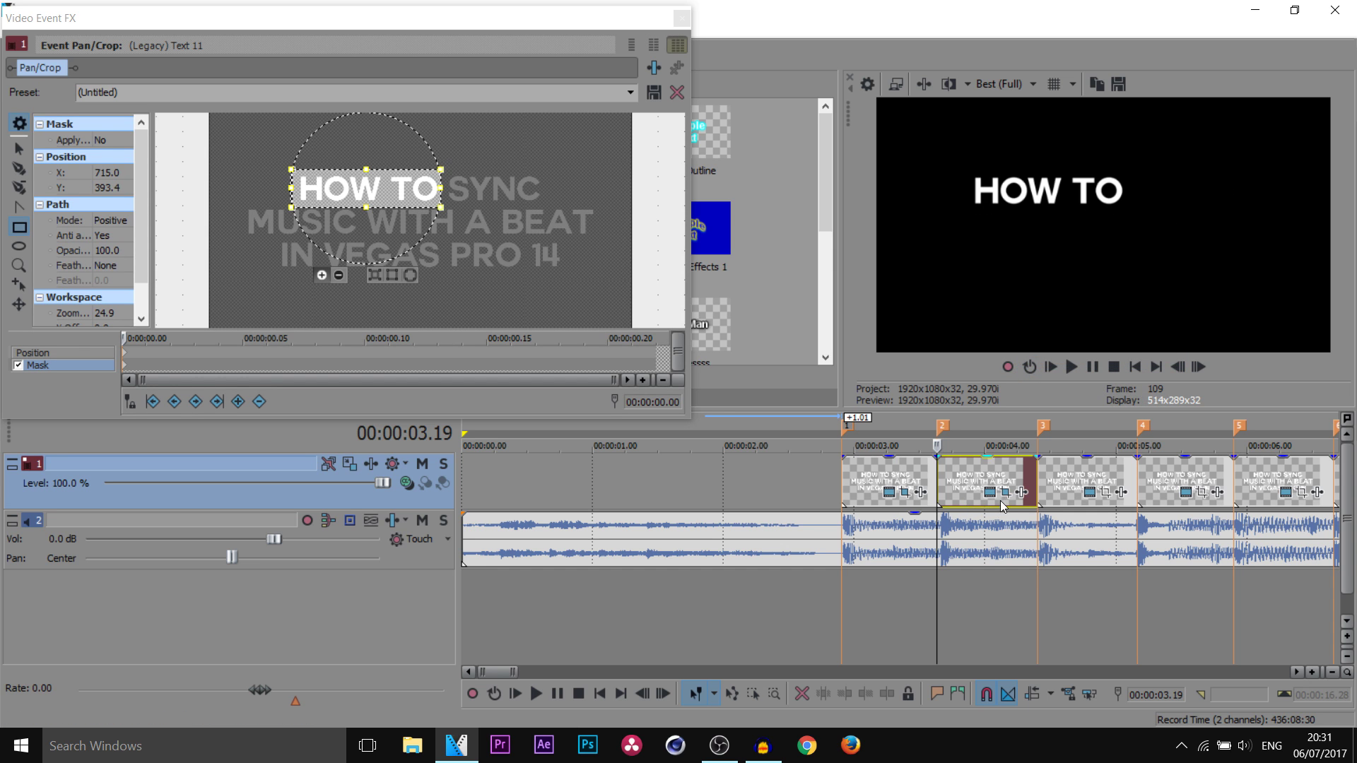
pyautogui.click(1021, 493)
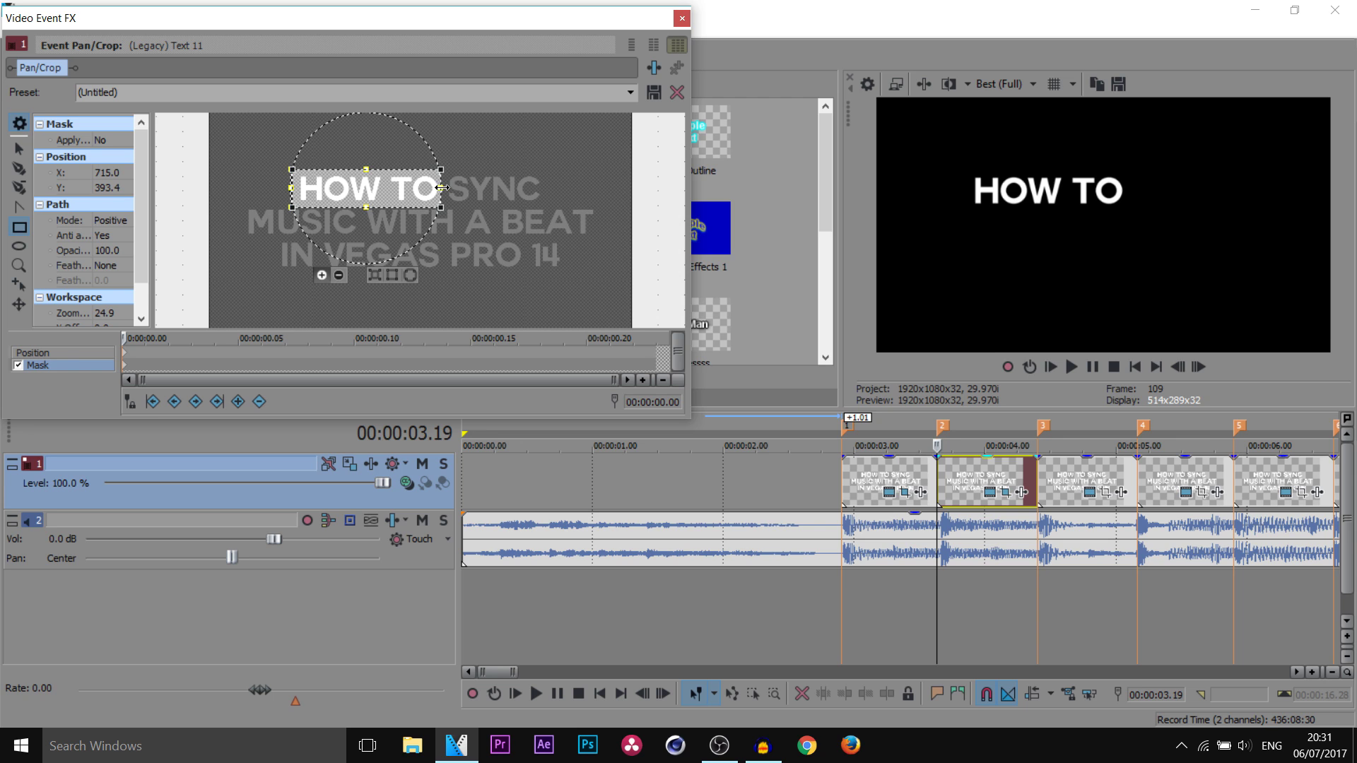
pyautogui.moveTo(442, 187); pyautogui.dragTo(548, 187)
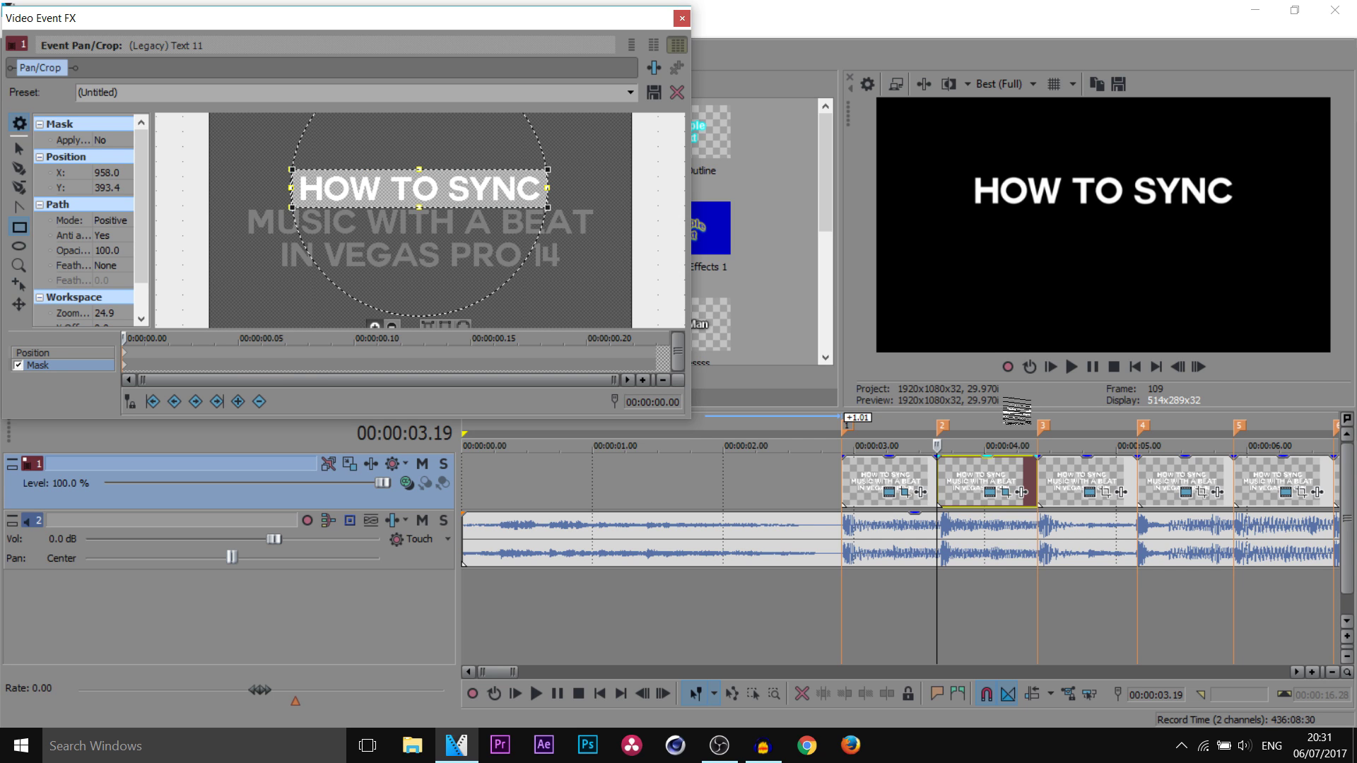
# - Copy the second event's attributes and paste the HOW TO SYNC mask onto the third event
pyautogui.rightClick(975, 488)
pyautogui.click(1036, 342)
pyautogui.click(1056, 485)
pyautogui.rightClick(1056, 484)
pyautogui.click(1109, 361)
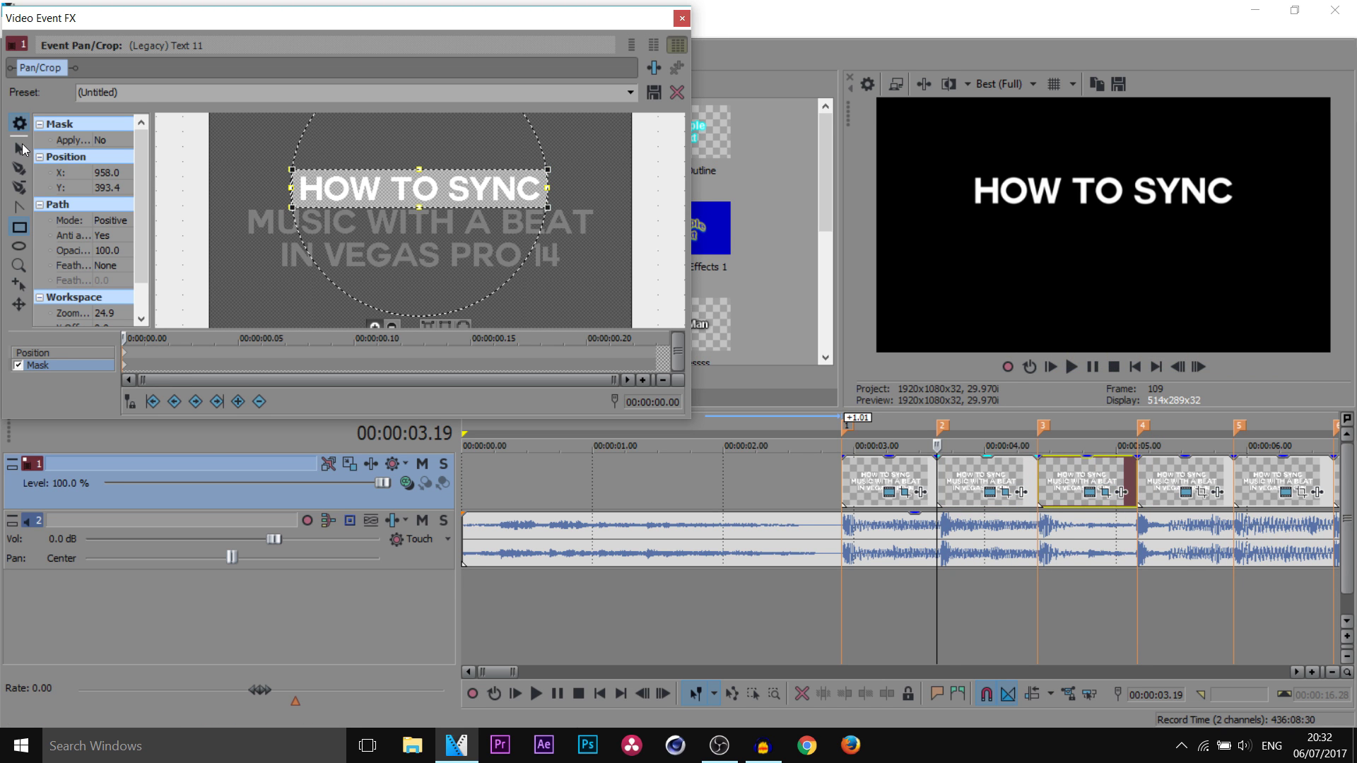
pyautogui.click(24, 147)
# - Draw a rectangular mask over the word MUSIC on the third title event
pyautogui.scroll(2, 292, 195)
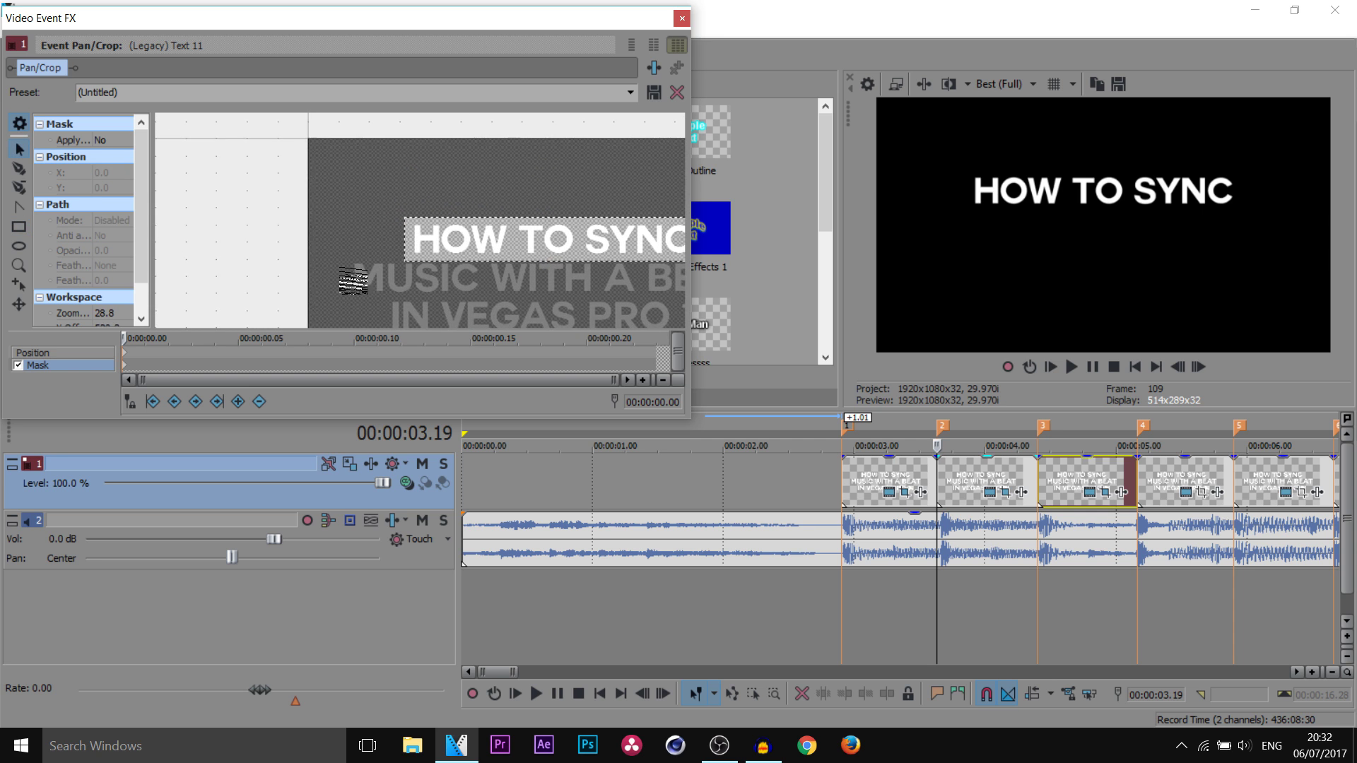
pyautogui.scroll(-2, 292, 196)
pyautogui.hscroll(2, 525, 237)
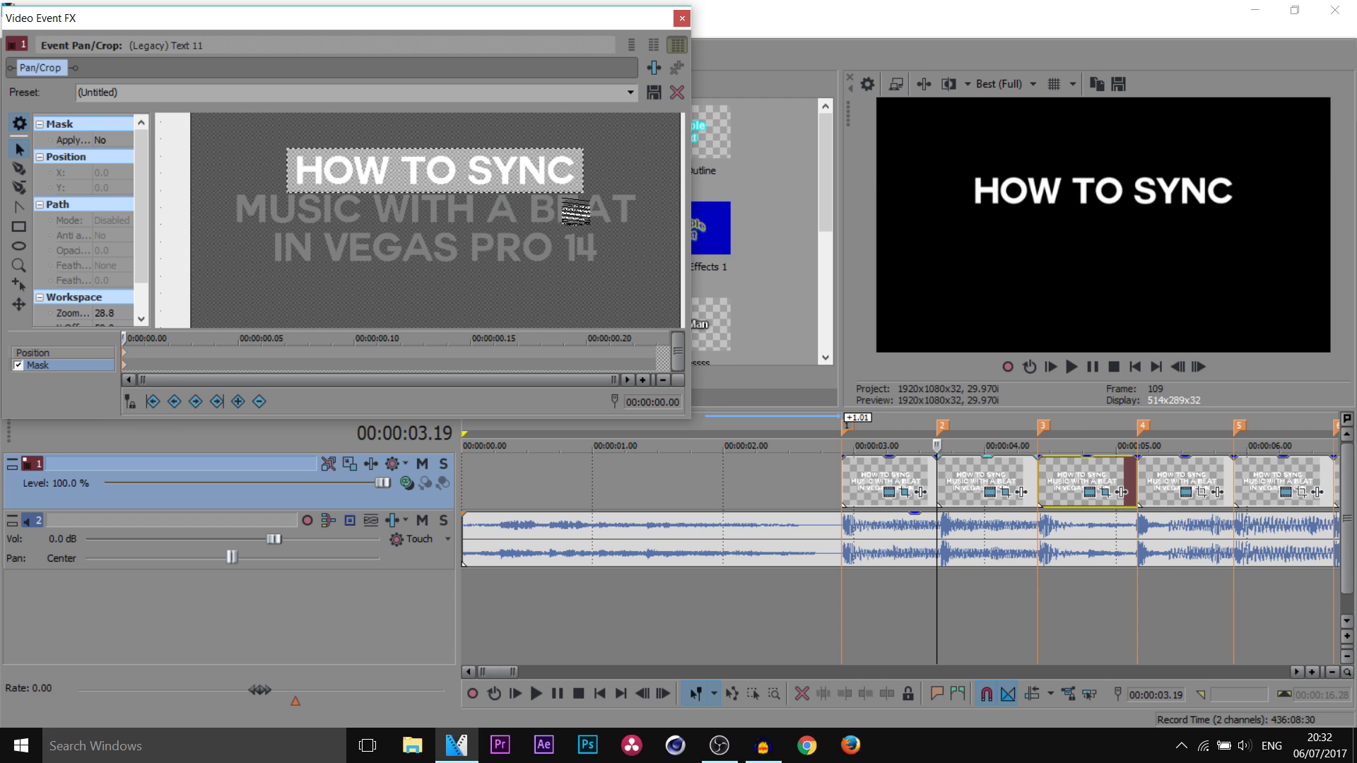
pyautogui.click(20, 228)
pyautogui.moveTo(285, 213); pyautogui.dragTo(363, 226)
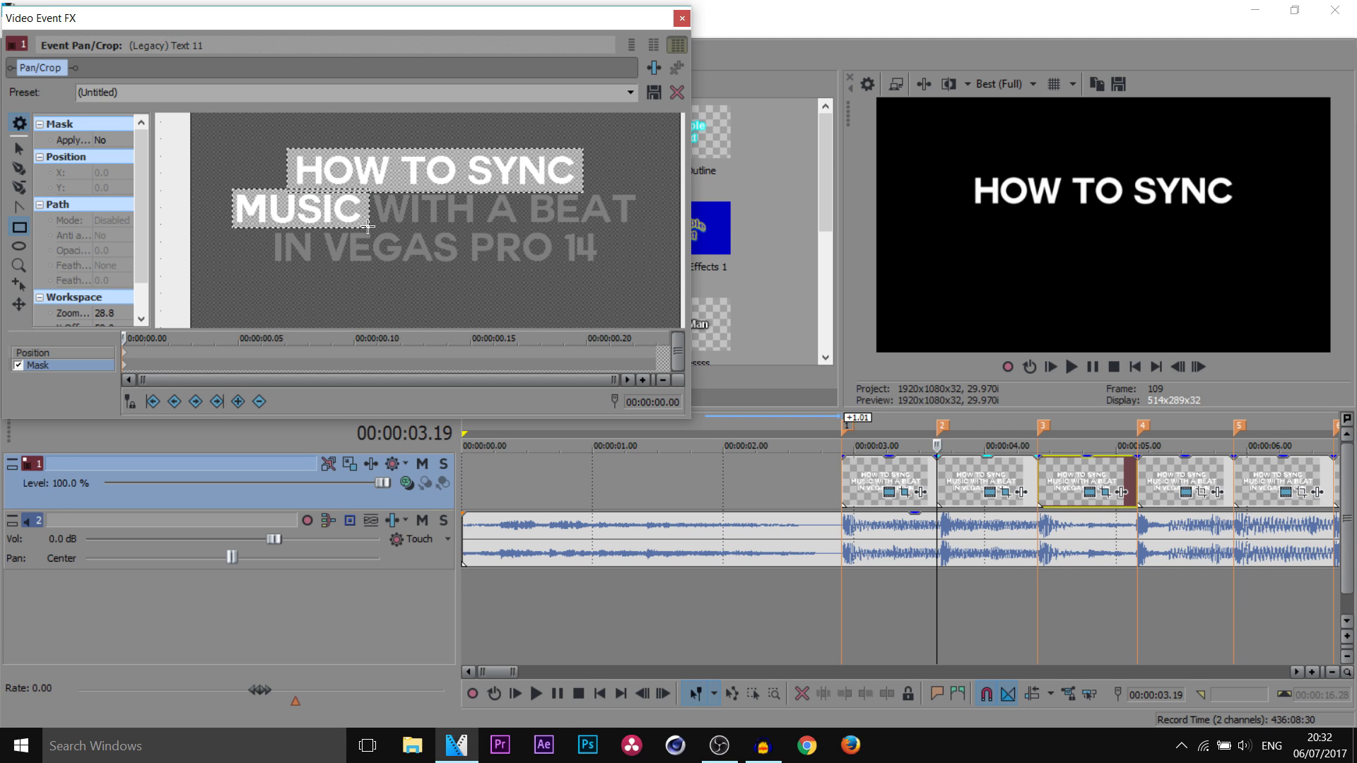
pyautogui.moveTo(368, 226); pyautogui.dragTo(368, 227)
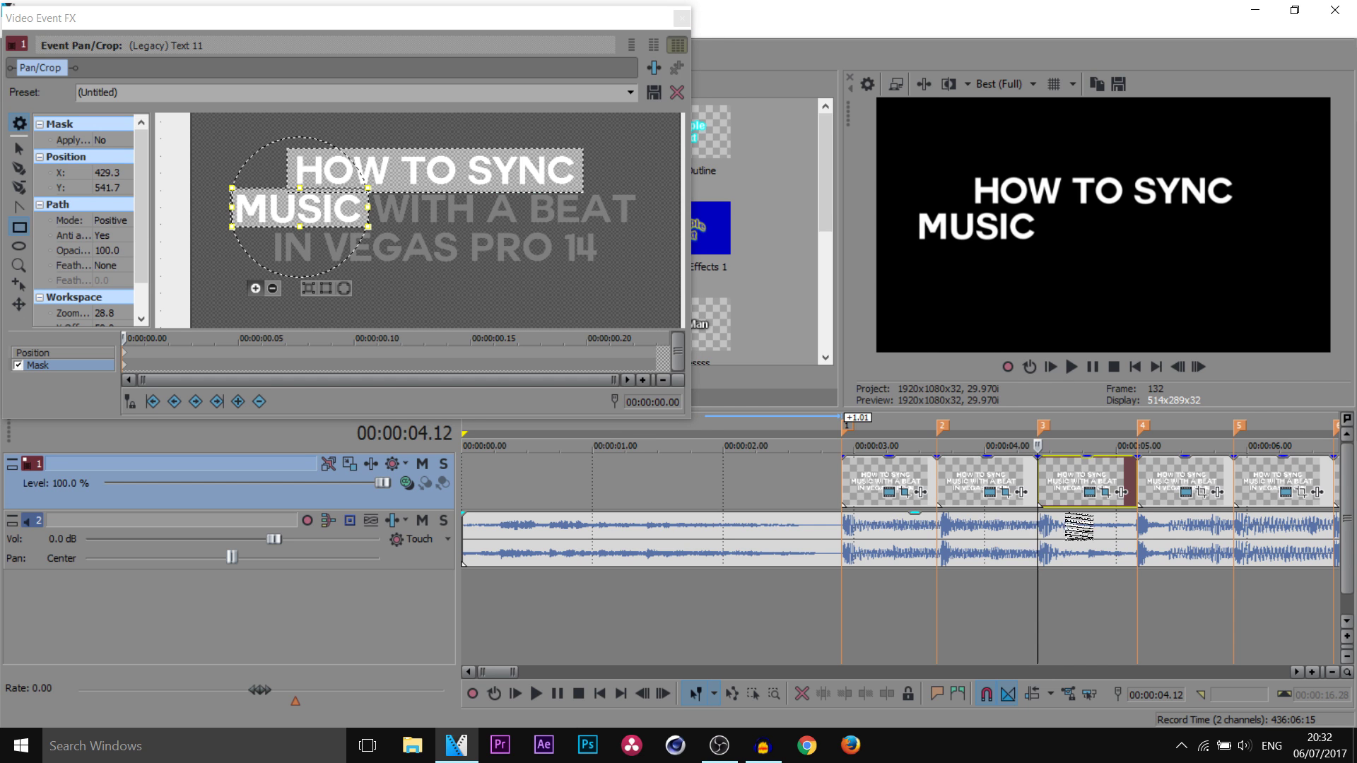
# - Copy the third event's mask onto the fourth event and widen it to reveal MUSIC WITH
pyautogui.rightClick(1055, 468)
pyautogui.click(1096, 344)
pyautogui.hotkey('ctrl', 'v')
pyautogui.rightClick(1115, 481)
pyautogui.press('Escape')
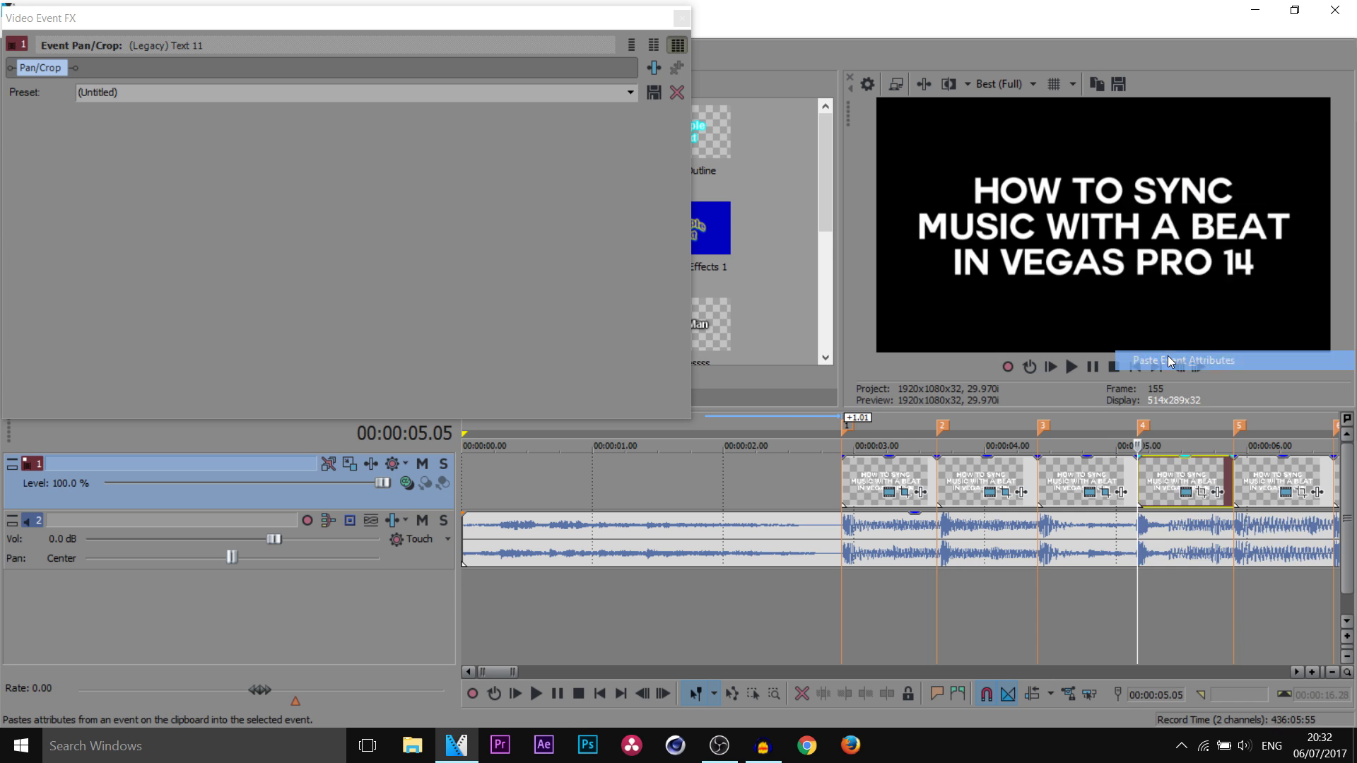
pyautogui.click(568, 315)
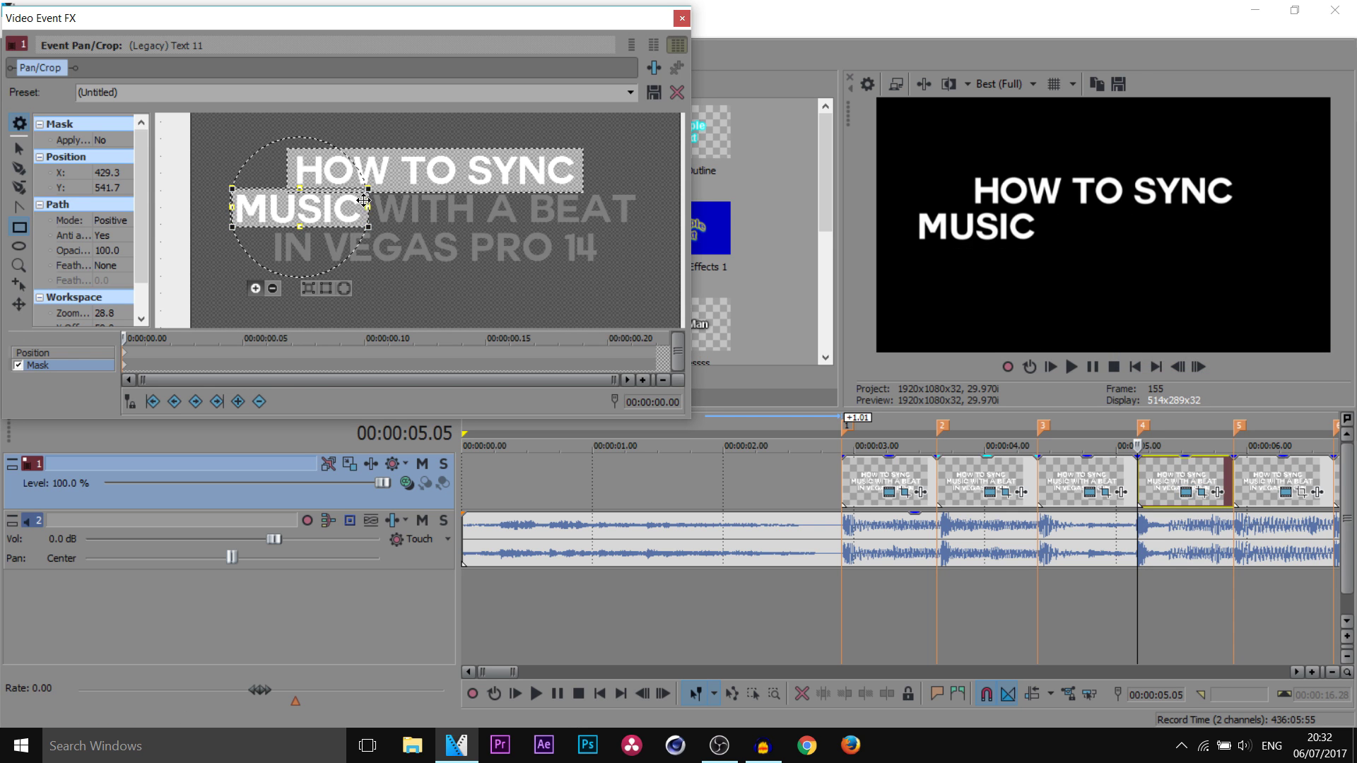
pyautogui.moveTo(368, 207); pyautogui.dragTo(484, 214)
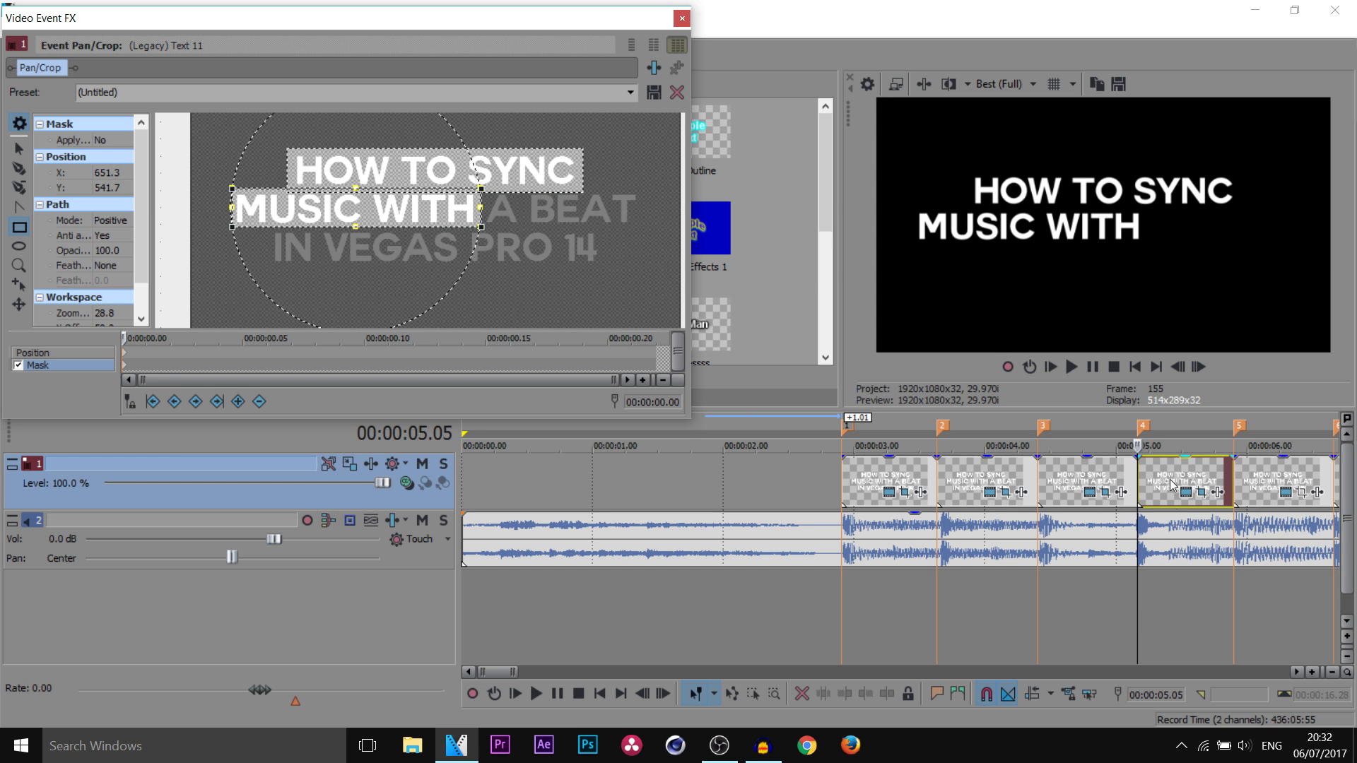
# - Paste the mask onto the fifth event and widen it to reveal MUSIC WITH A BEAT
pyautogui.rightClick(1172, 487)
pyautogui.click(1193, 346)
pyautogui.click(1248, 486)
pyautogui.rightClick(1248, 486)
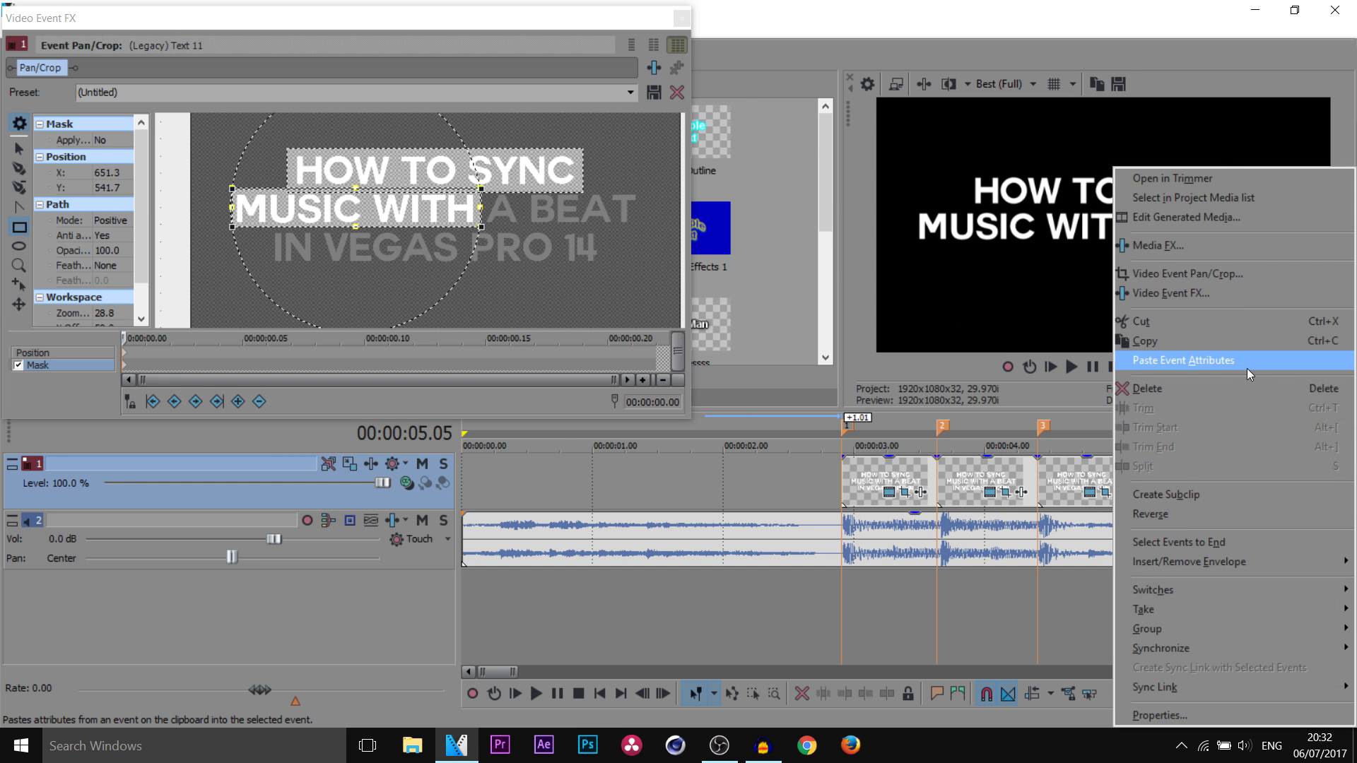
pyautogui.click(1246, 362)
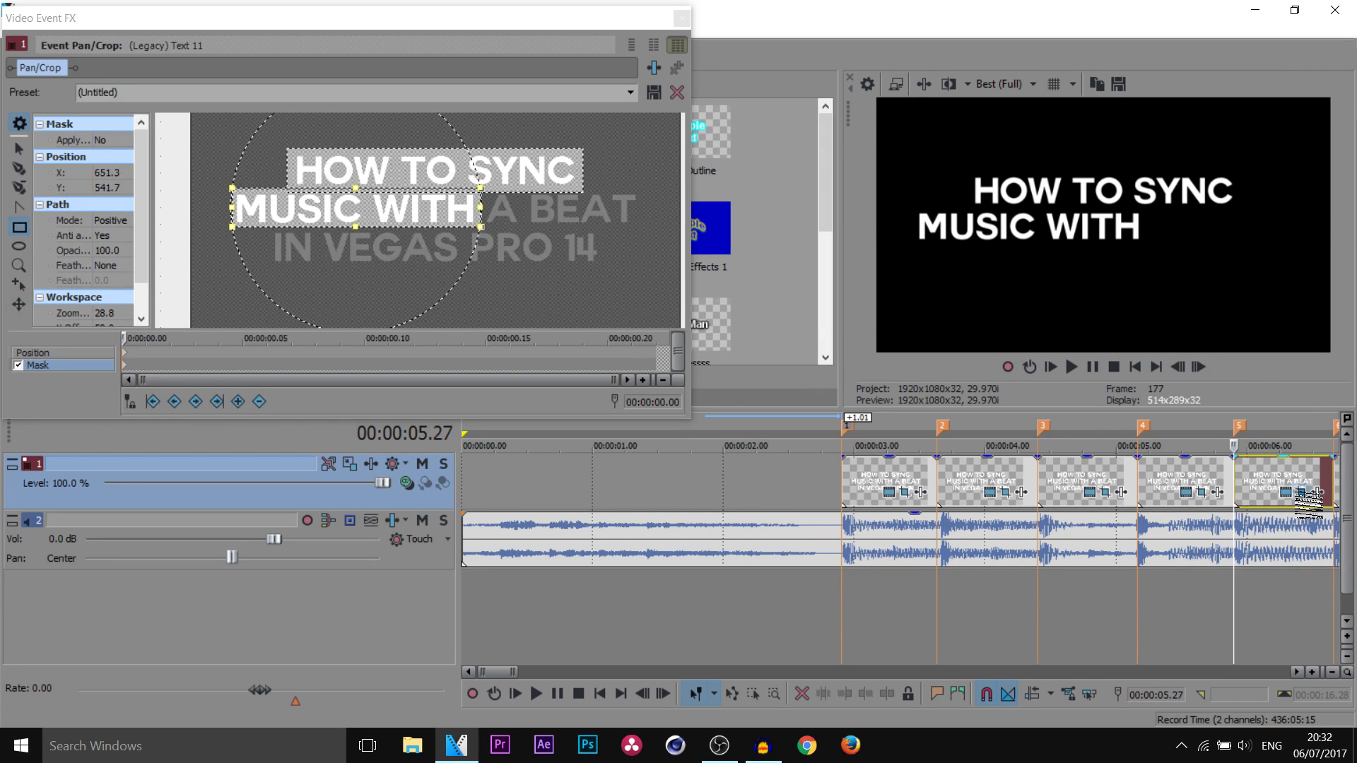
pyautogui.click(501, 215)
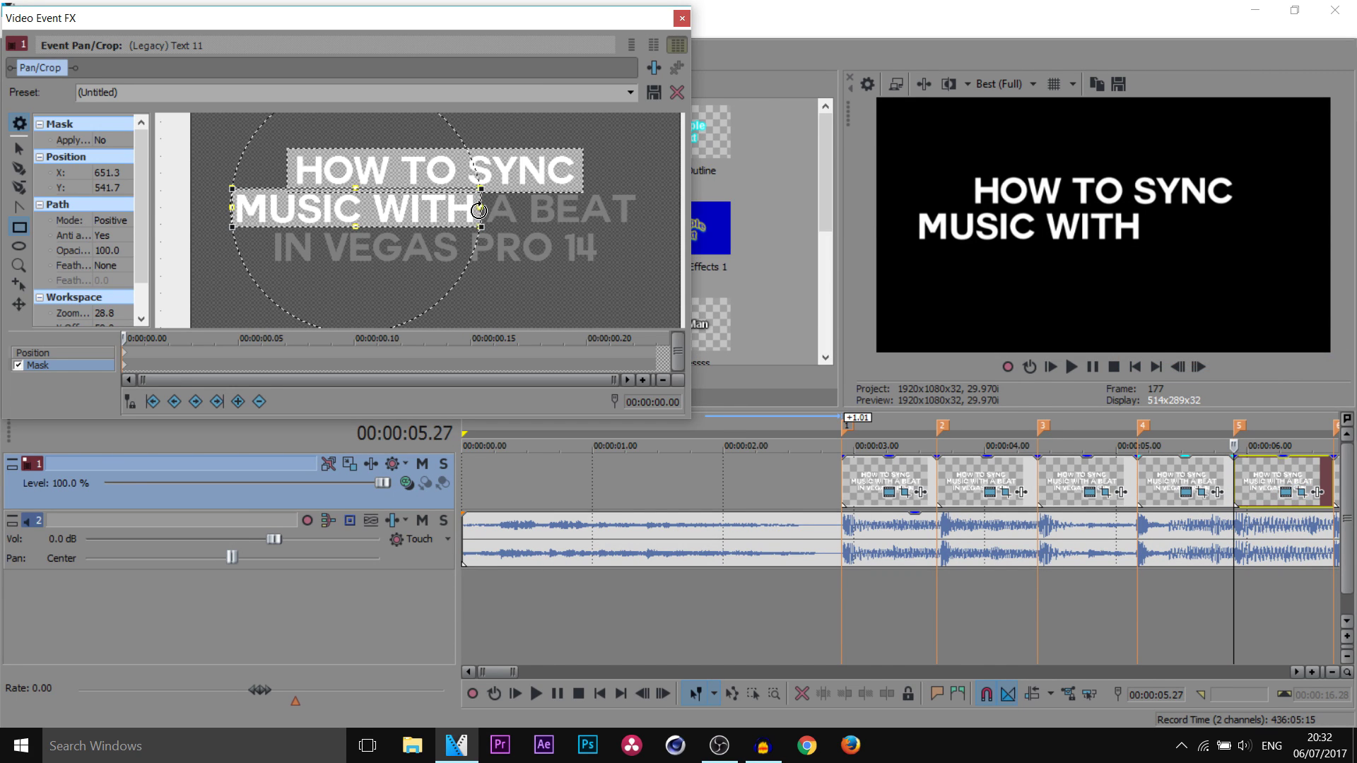
pyautogui.moveTo(481, 204); pyautogui.dragTo(645, 209)
# - Copy the fifth event's attributes to the sixth event and redraw its mask around IN
pyautogui.scroll(-4, 981, 444)
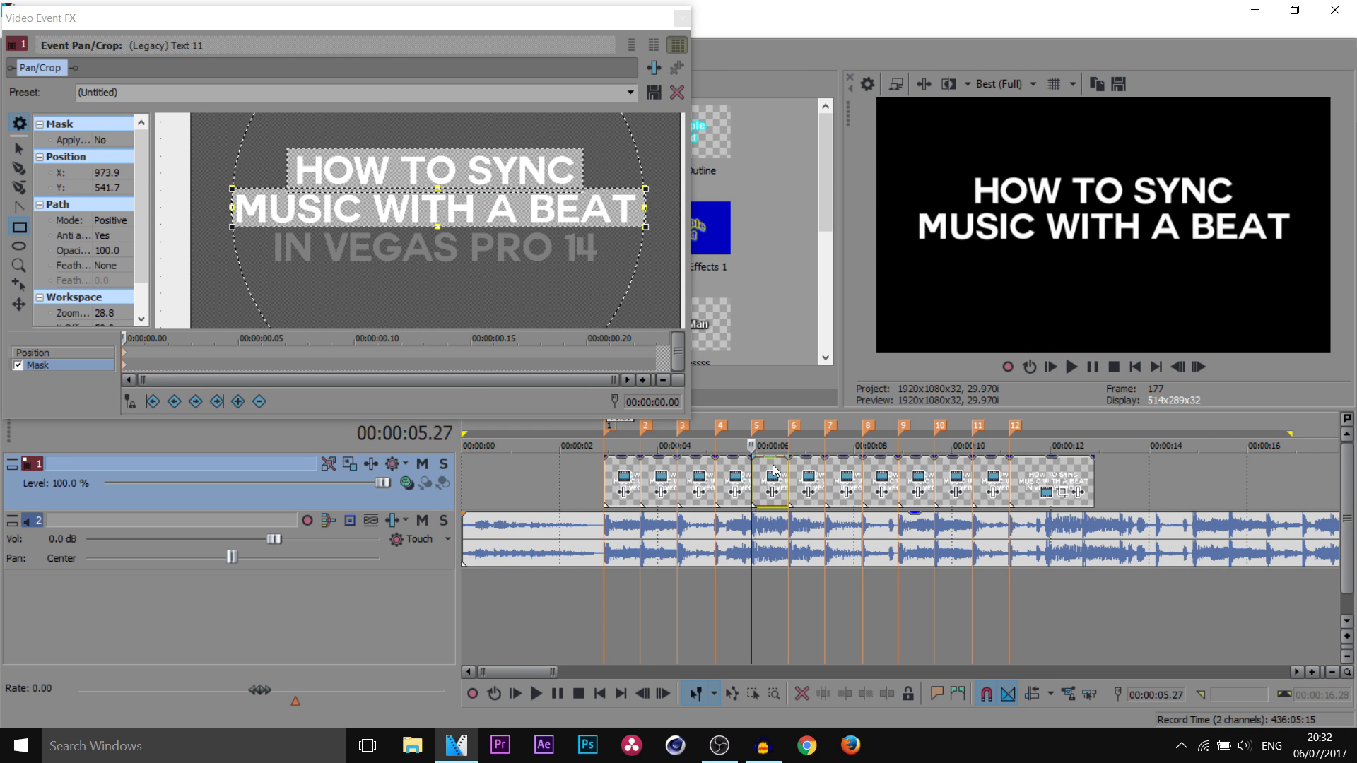
pyautogui.click(773, 464)
pyautogui.scroll(3, 773, 465)
pyautogui.rightClick(856, 489)
pyautogui.click(923, 341)
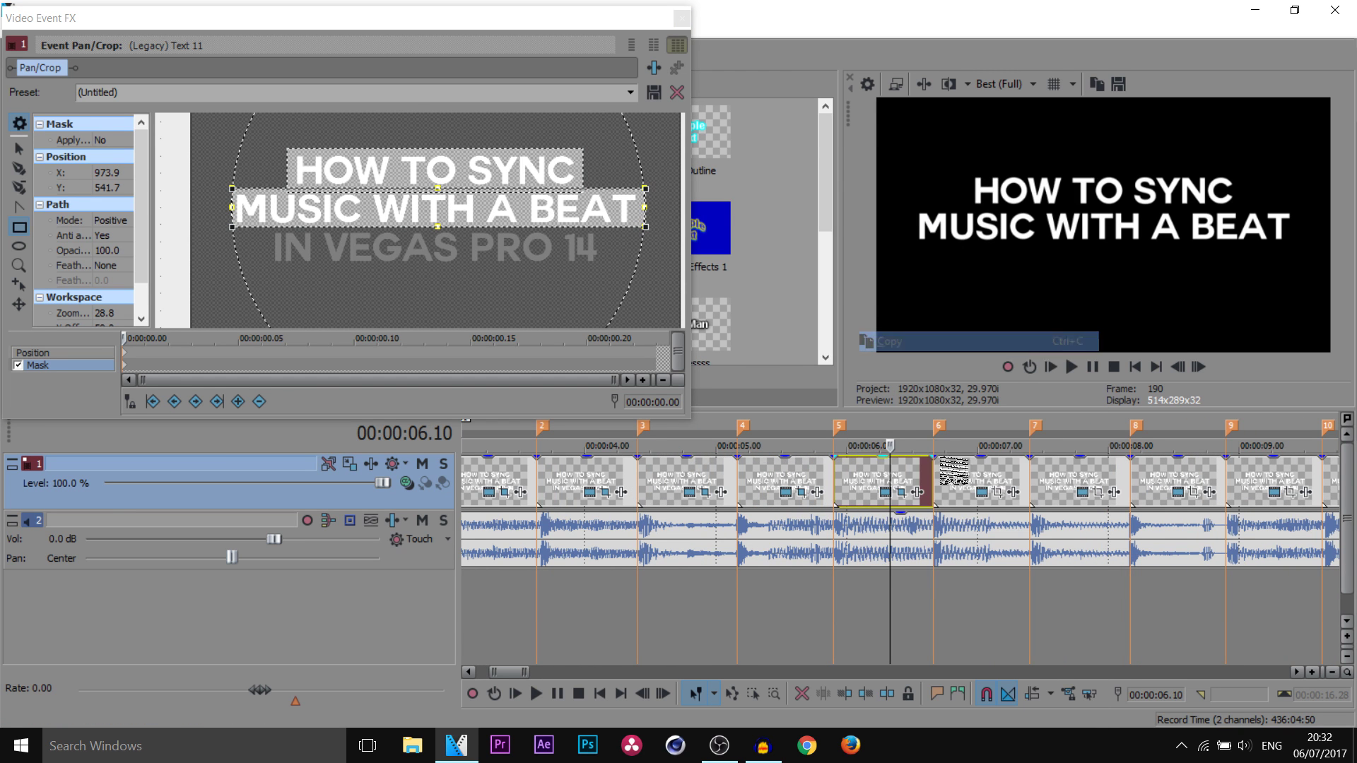
pyautogui.click(935, 481)
pyautogui.rightClick(941, 481)
pyautogui.click(1004, 360)
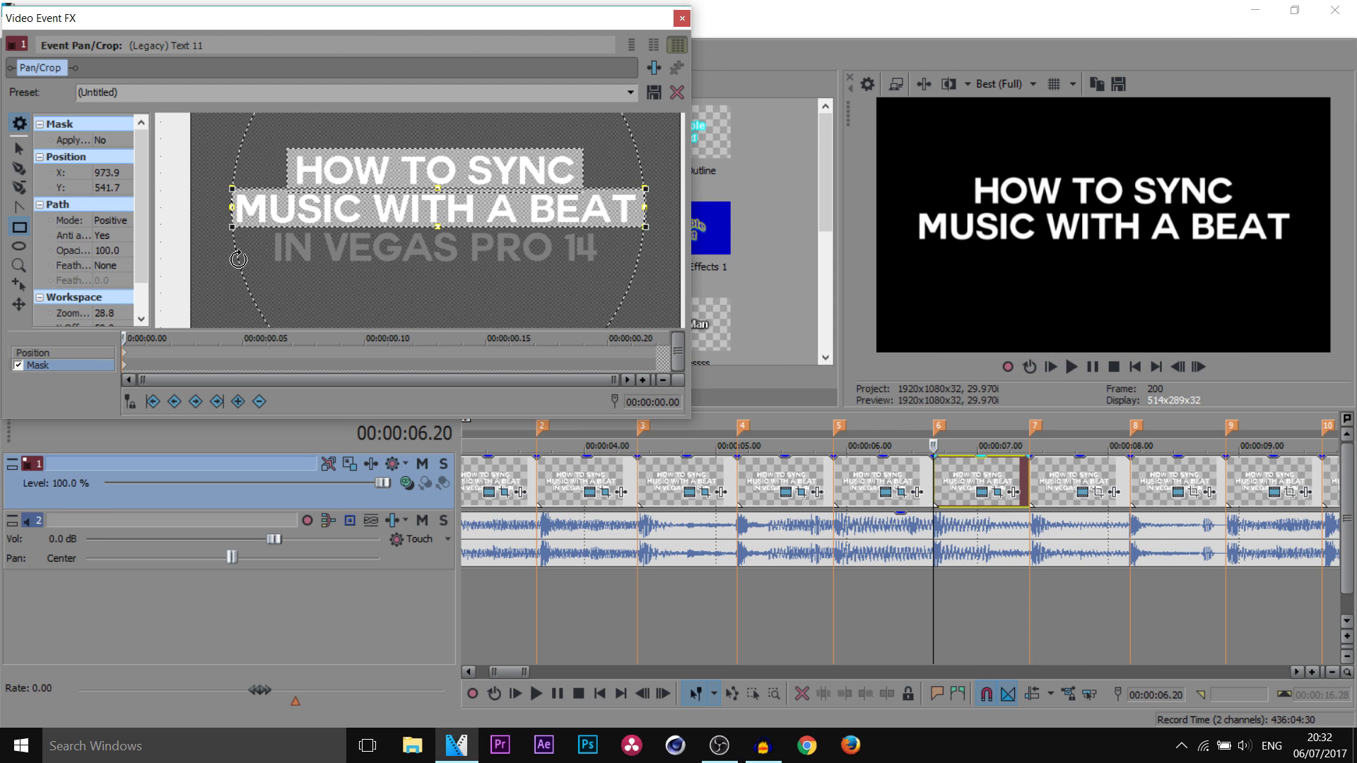
pyautogui.moveTo(253, 223); pyautogui.dragTo(320, 266)
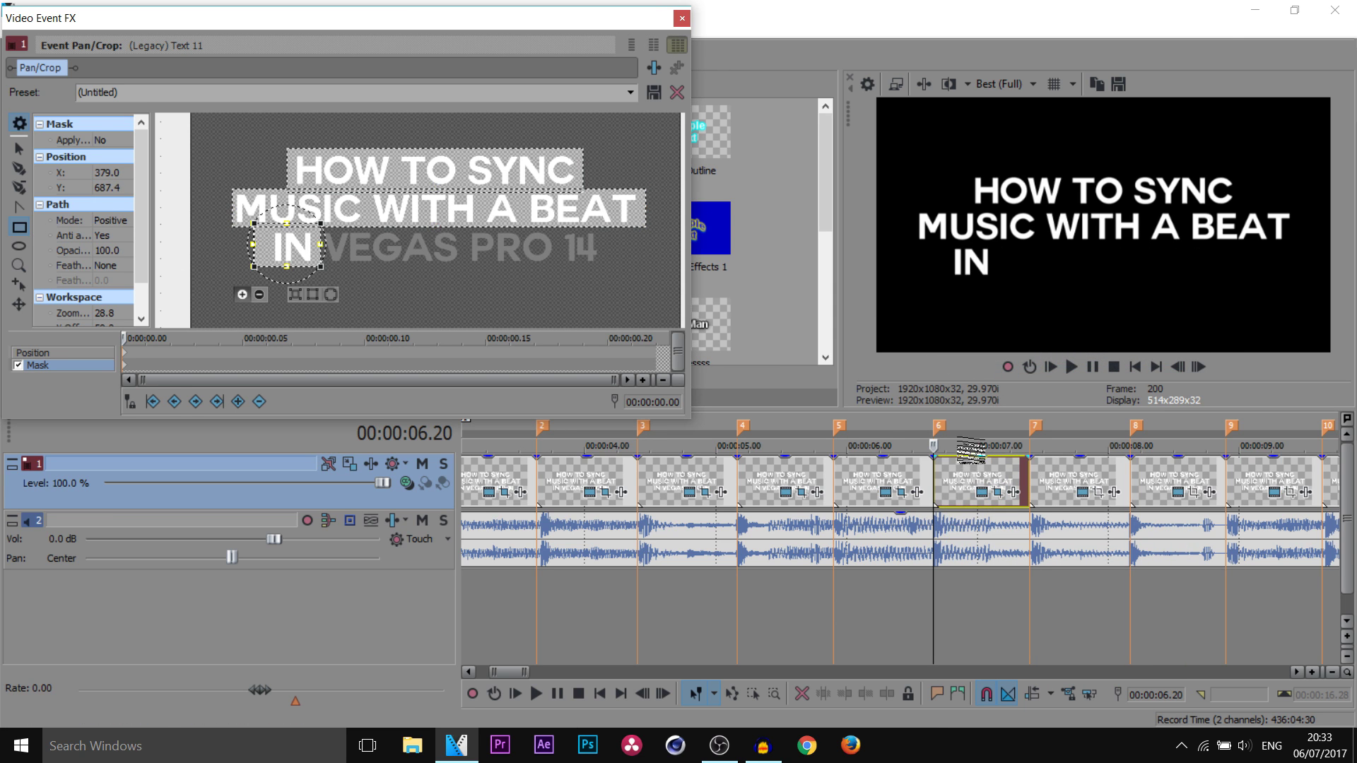
# - Paste the sixth event's mask onto the seventh event, widened to reveal IN VEGAS
pyautogui.rightClick(978, 486)
pyautogui.click(1007, 341)
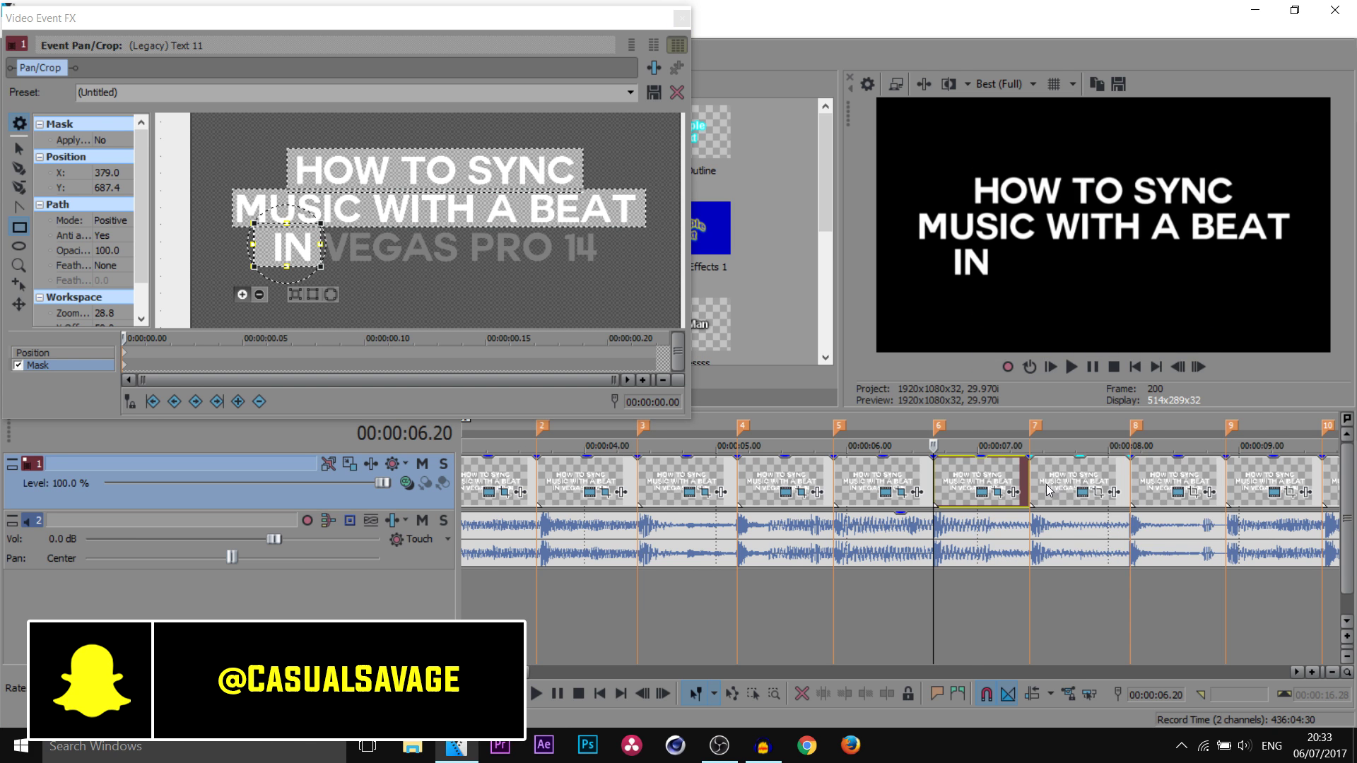
pyautogui.rightClick(1052, 483)
pyautogui.click(1078, 360)
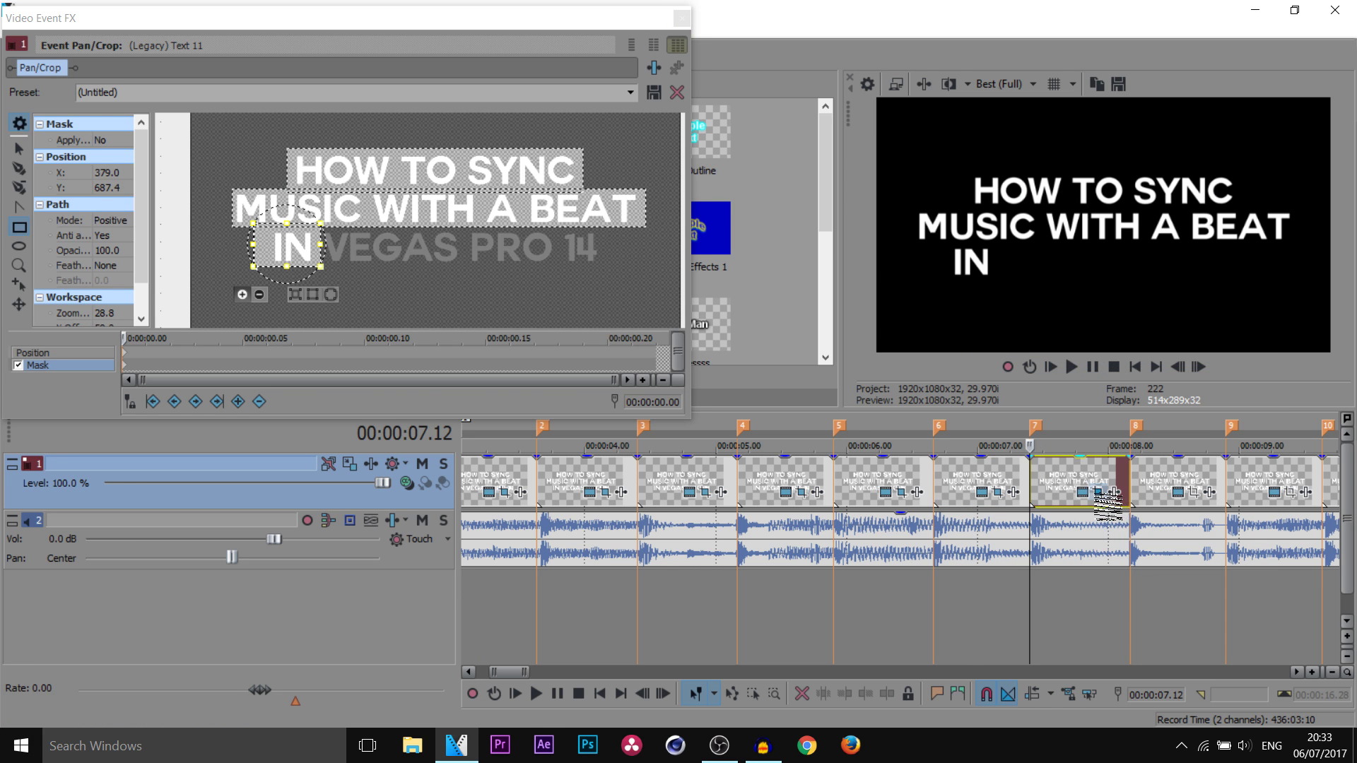
pyautogui.moveTo(321, 244); pyautogui.dragTo(462, 244)
# - Paste the seventh event's mask onto the eighth event, widened to reveal IN VEGAS PRO
pyautogui.rightClick(1073, 475)
pyautogui.click(1129, 340)
pyautogui.rightClick(1162, 488)
pyautogui.click(1166, 367)
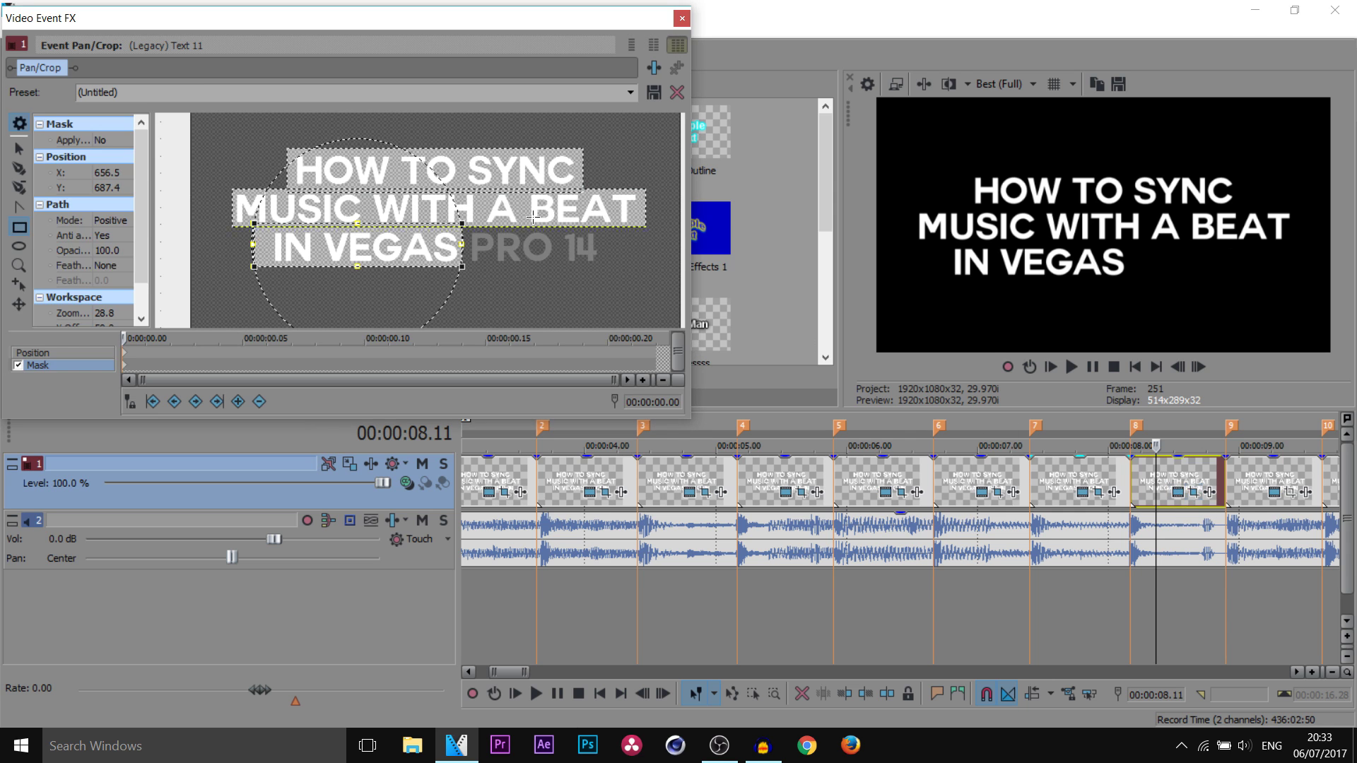
pyautogui.moveTo(460, 243); pyautogui.dragTo(557, 252)
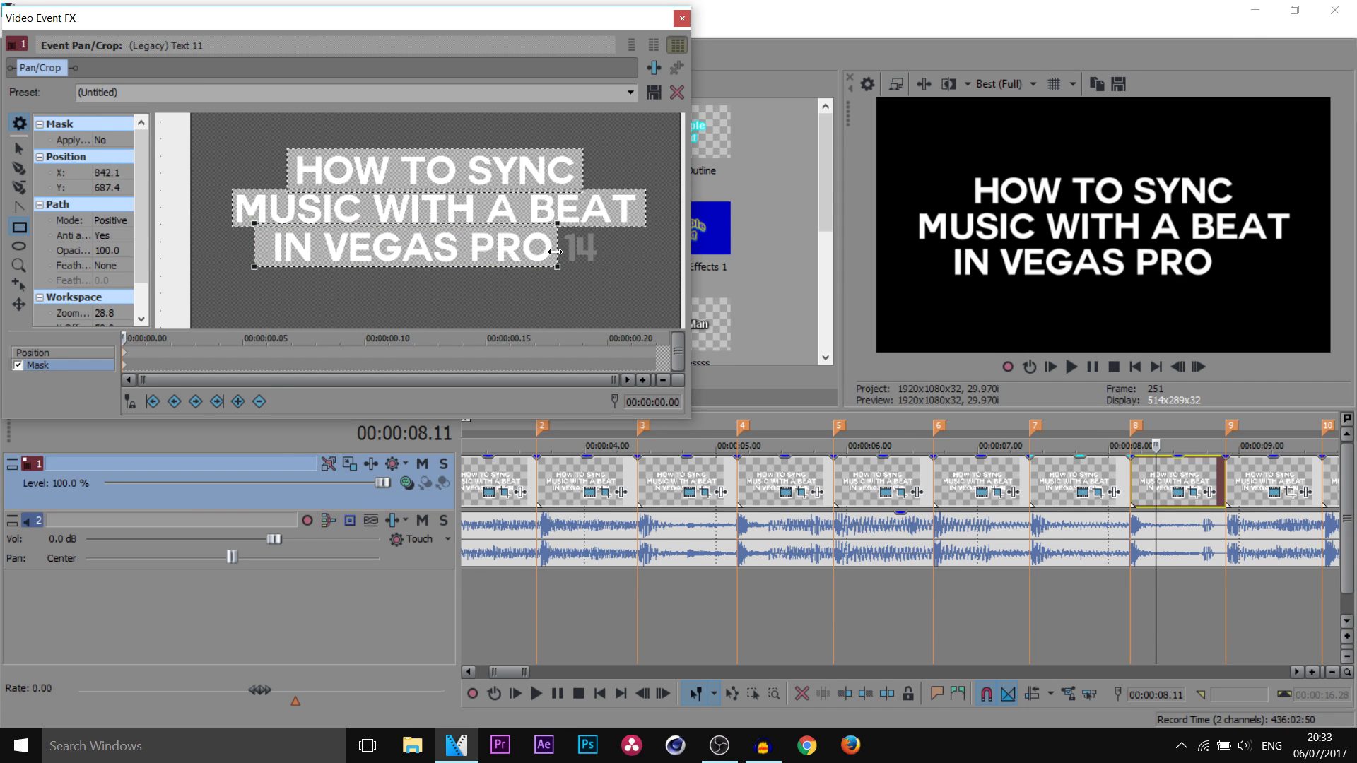
# - Paste the eighth event's mask onto event 9 and widen it to also uncover 14
pyautogui.rightClick(1187, 485)
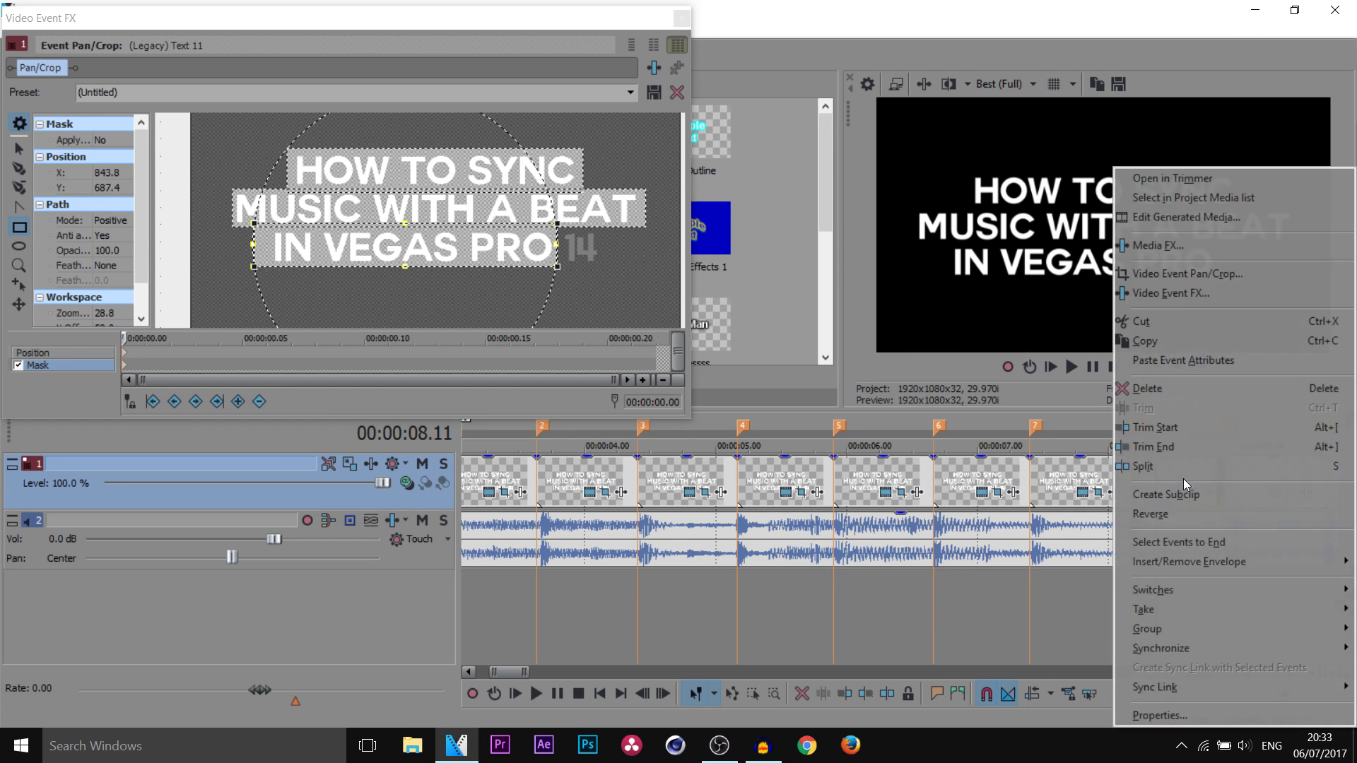
pyautogui.click(1141, 347)
pyautogui.click(1232, 476)
pyautogui.rightClick(1231, 476)
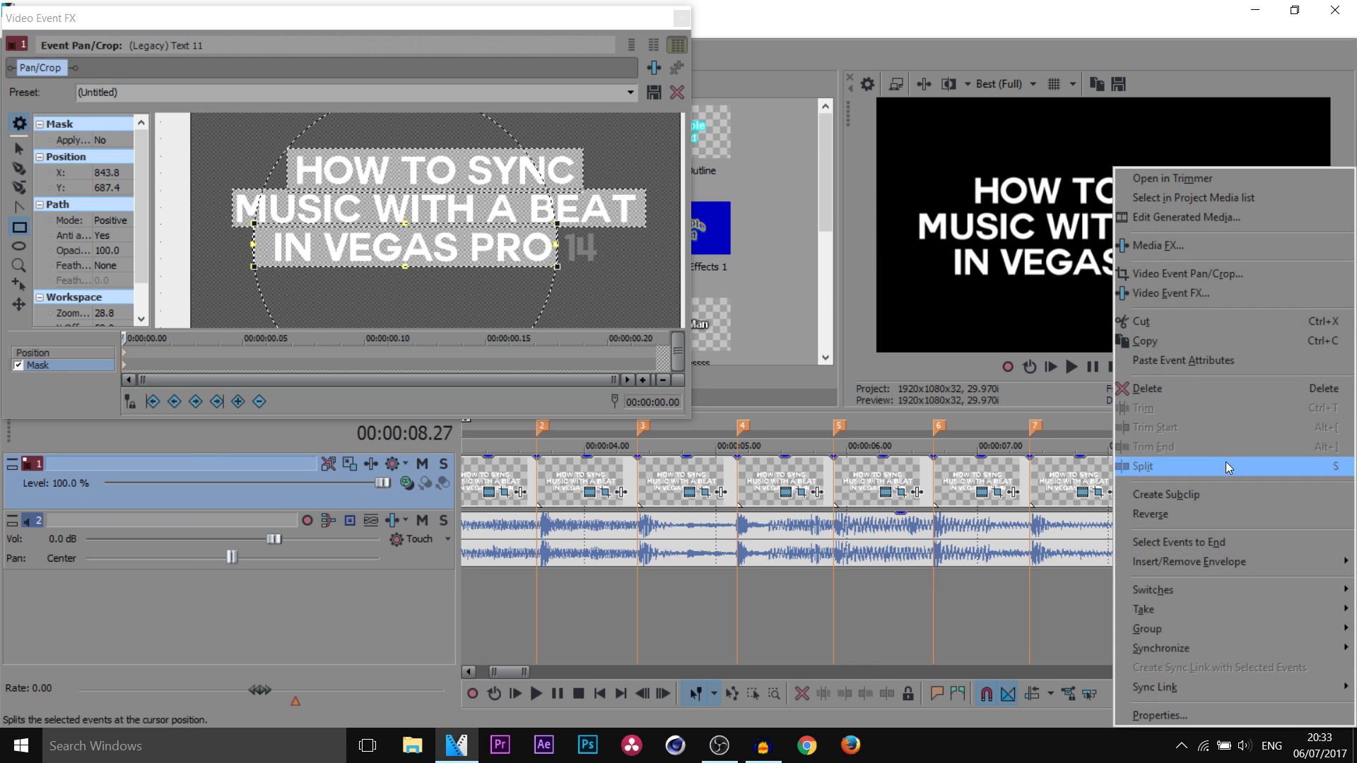
pyautogui.click(1164, 362)
pyautogui.moveTo(557, 244); pyautogui.dragTo(600, 244)
pyautogui.click(680, 18)
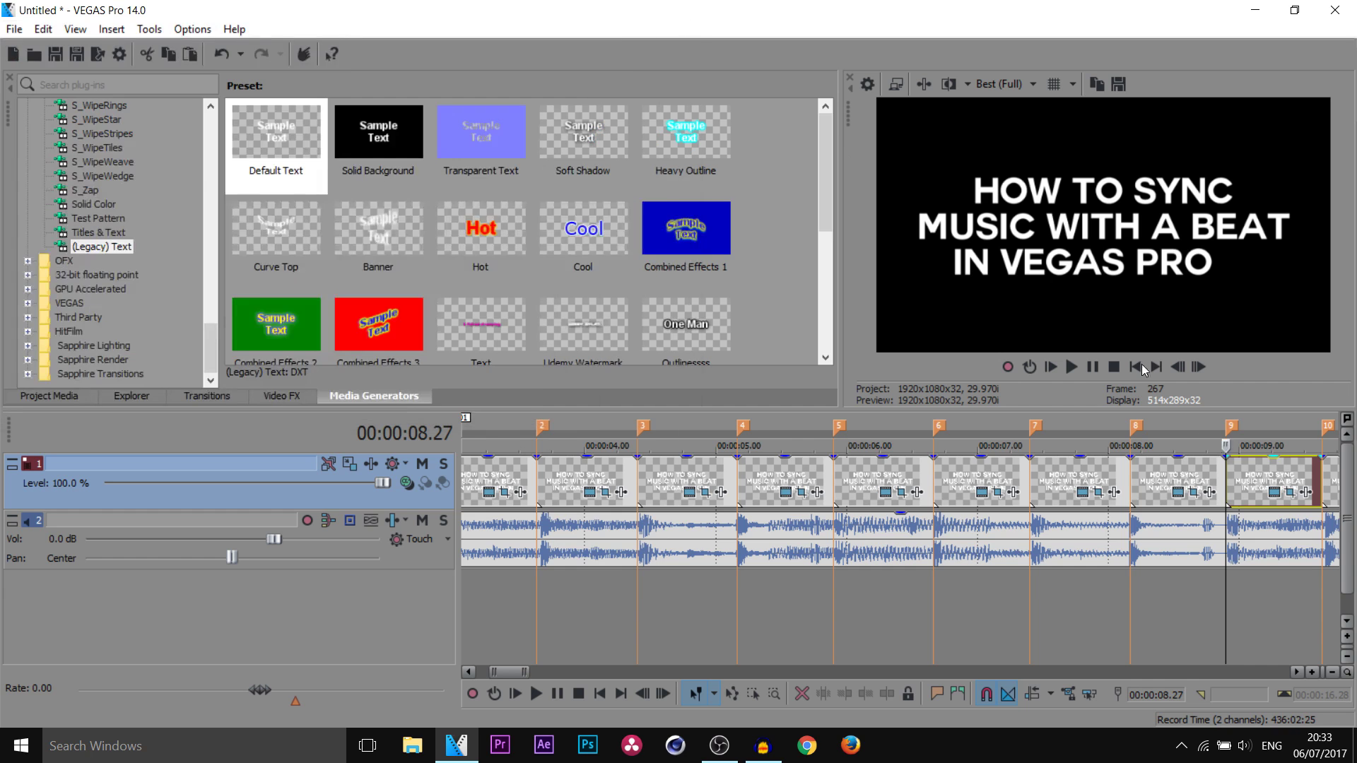
# - Delete the surplus title events 11 and 12
pyautogui.click(1258, 477)
pyautogui.scroll(-3, 924, 482)
pyautogui.click(938, 472)
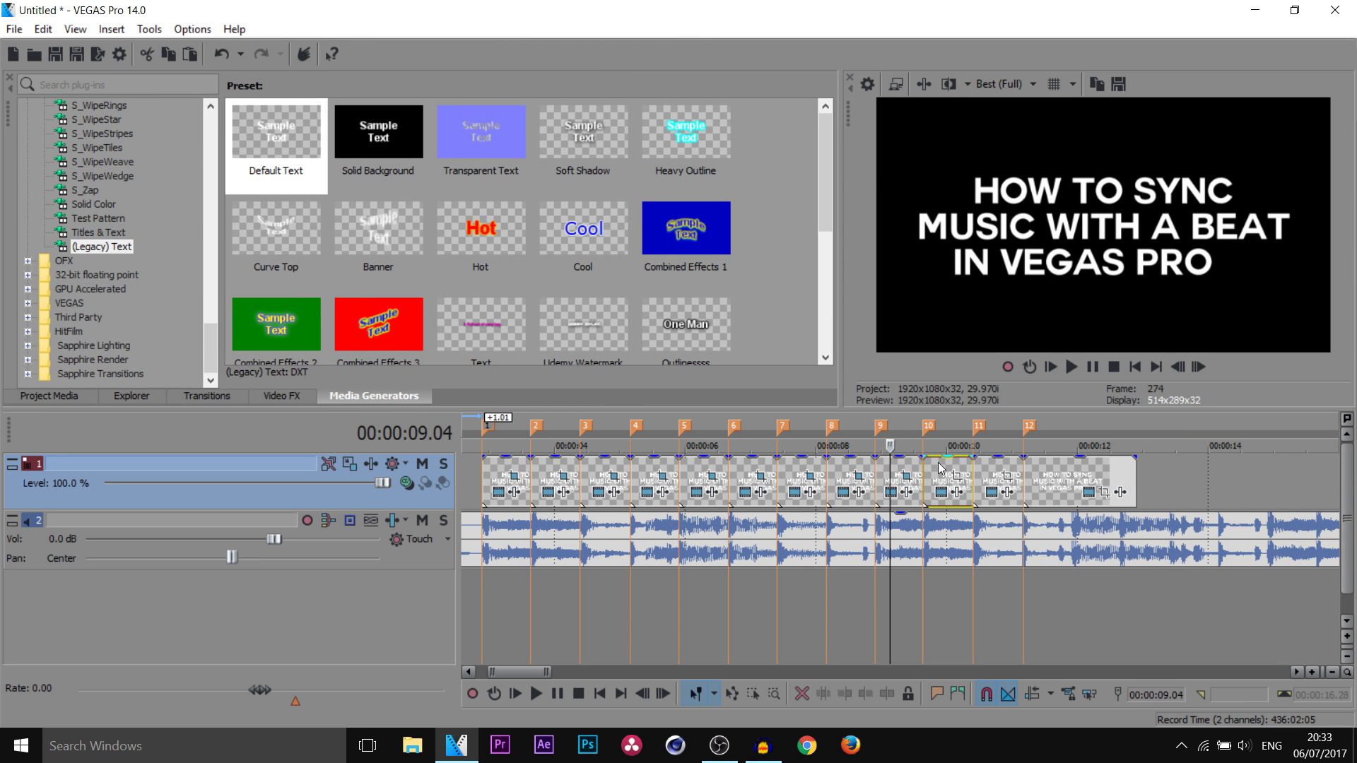
pyautogui.click(994, 472)
pyautogui.keyDown('ctrl'); pyautogui.click(1056, 487); pyautogui.keyUp('ctrl')
pyautogui.press('Delete')
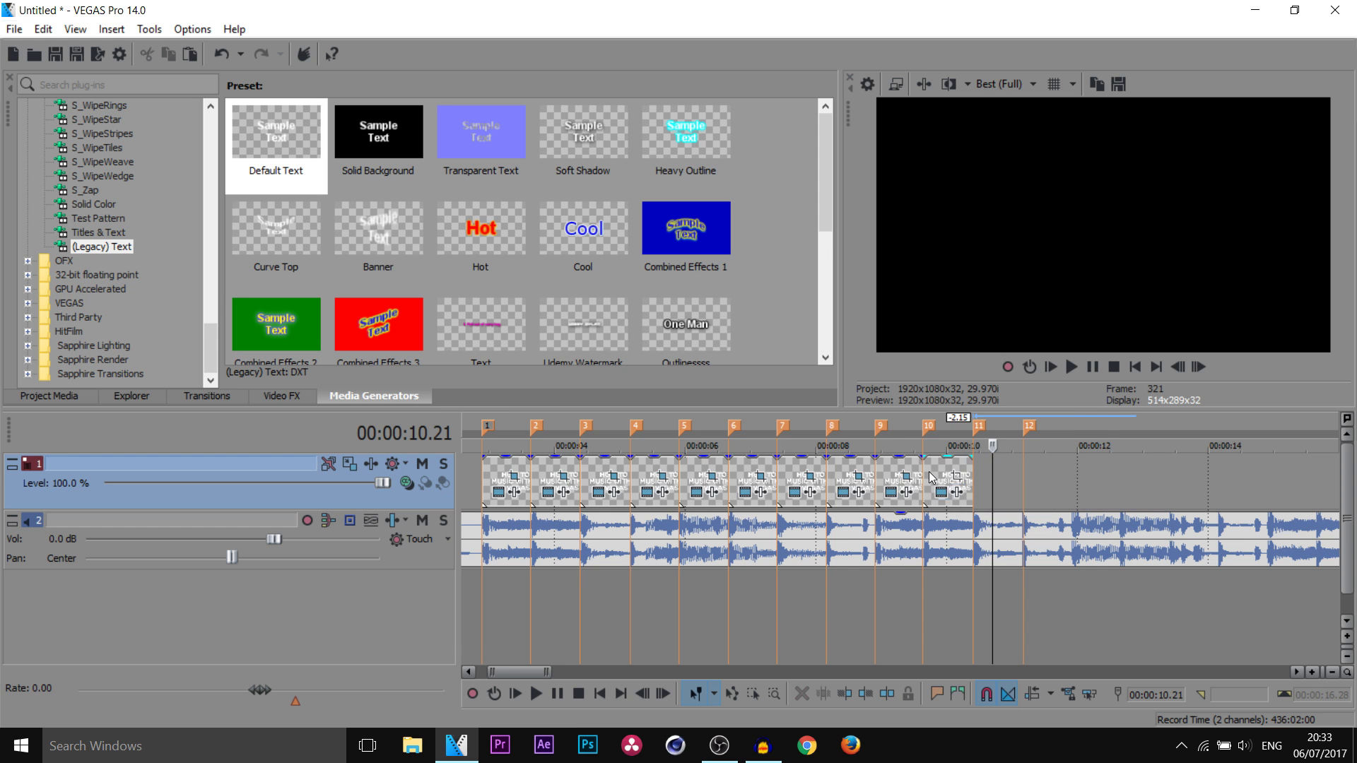
# - Lengthen event 10 so the full title holds, and delete markers 11 and 12
pyautogui.click(932, 478)
pyautogui.moveTo(921, 485); pyautogui.dragTo(1173, 485)
pyautogui.rightClick(928, 426)
pyautogui.click(960, 485)
pyautogui.rightClick(976, 426)
pyautogui.click(1016, 485)
# - Play the project back from the beginning
pyautogui.scroll(-4, 894, 534)
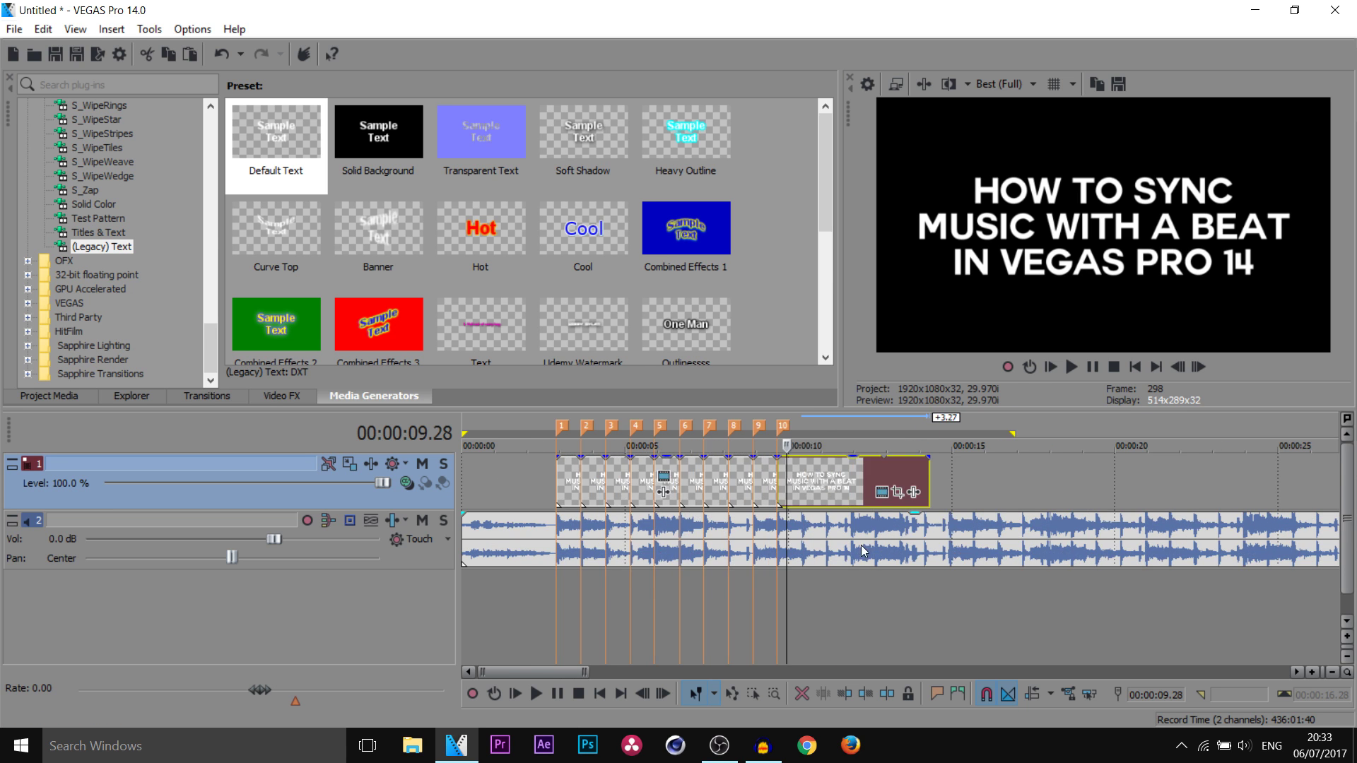
pyautogui.click(472, 494)
pyautogui.click(463, 486)
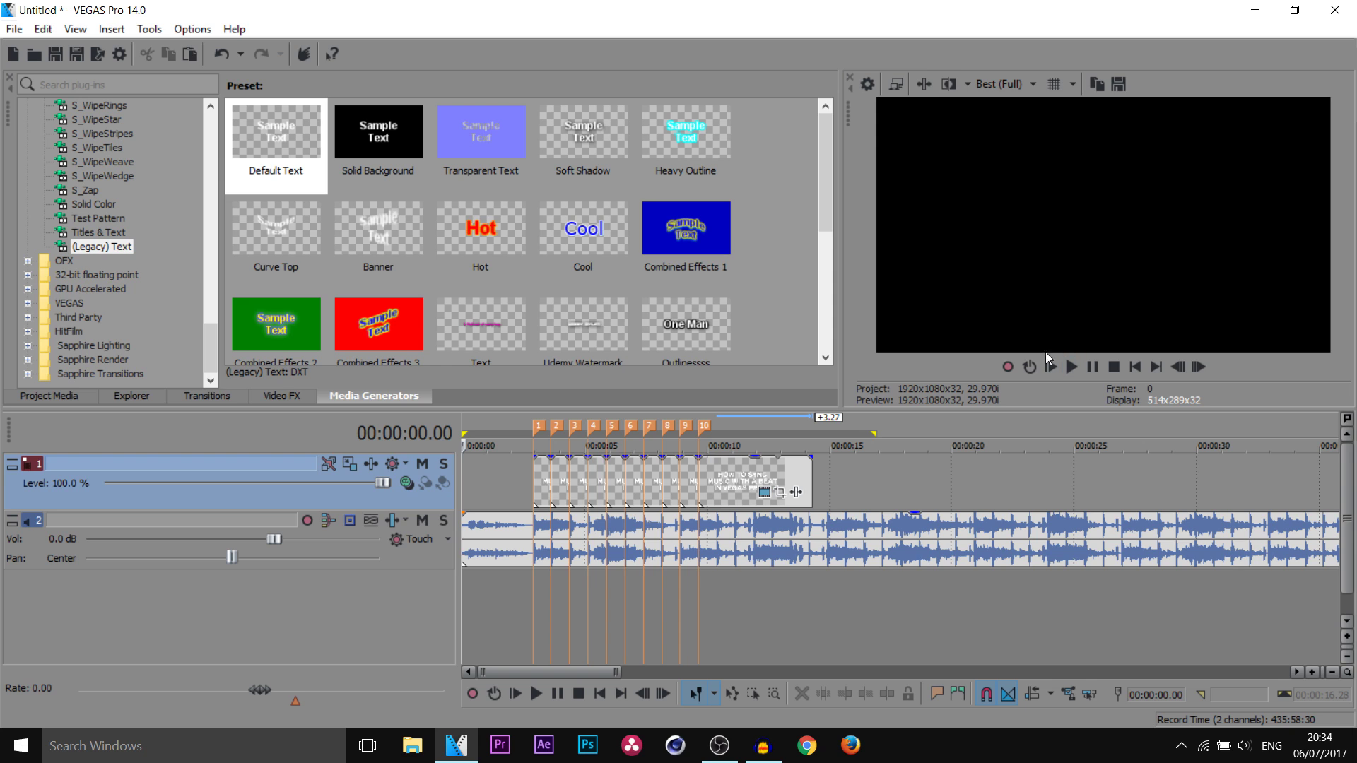
pyautogui.click(1071, 367)
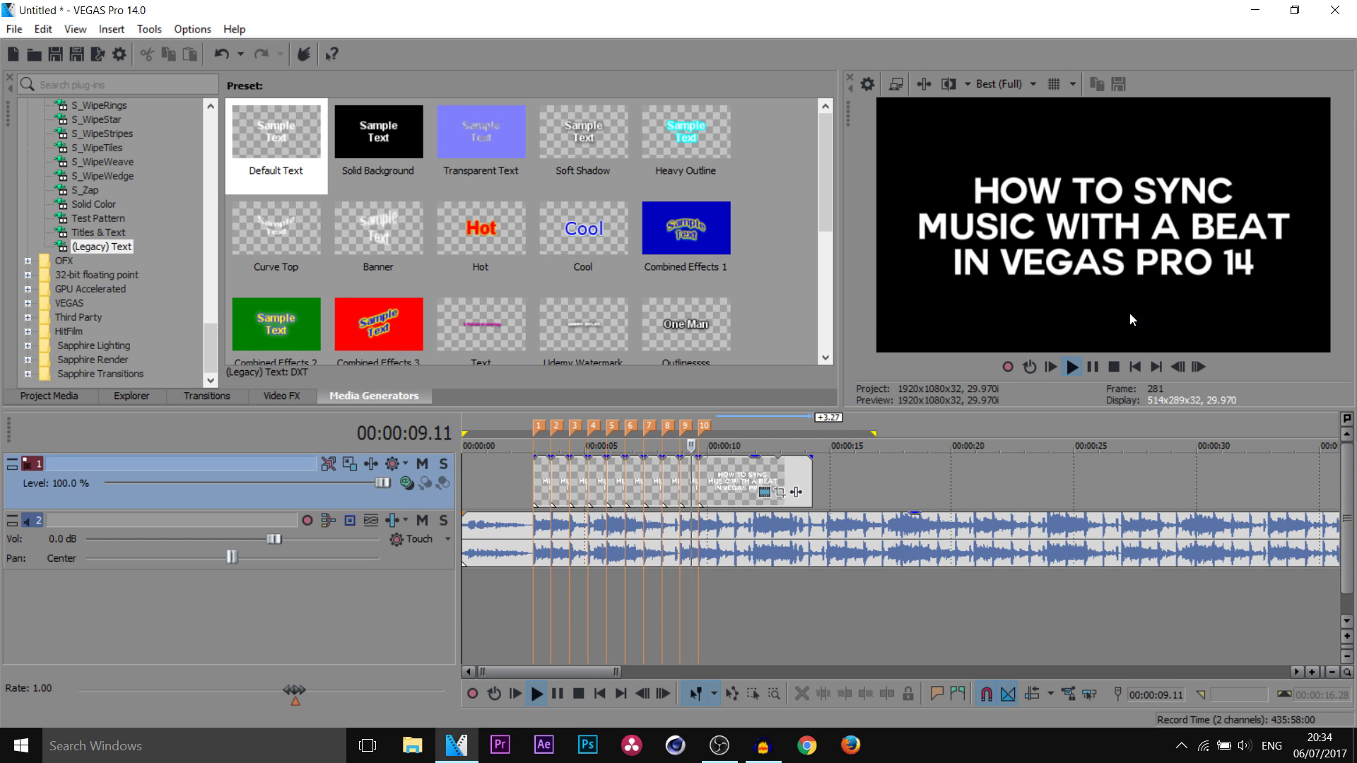
# - Review the end of the title and park the playhead at 13.12
pyautogui.click(1091, 368)
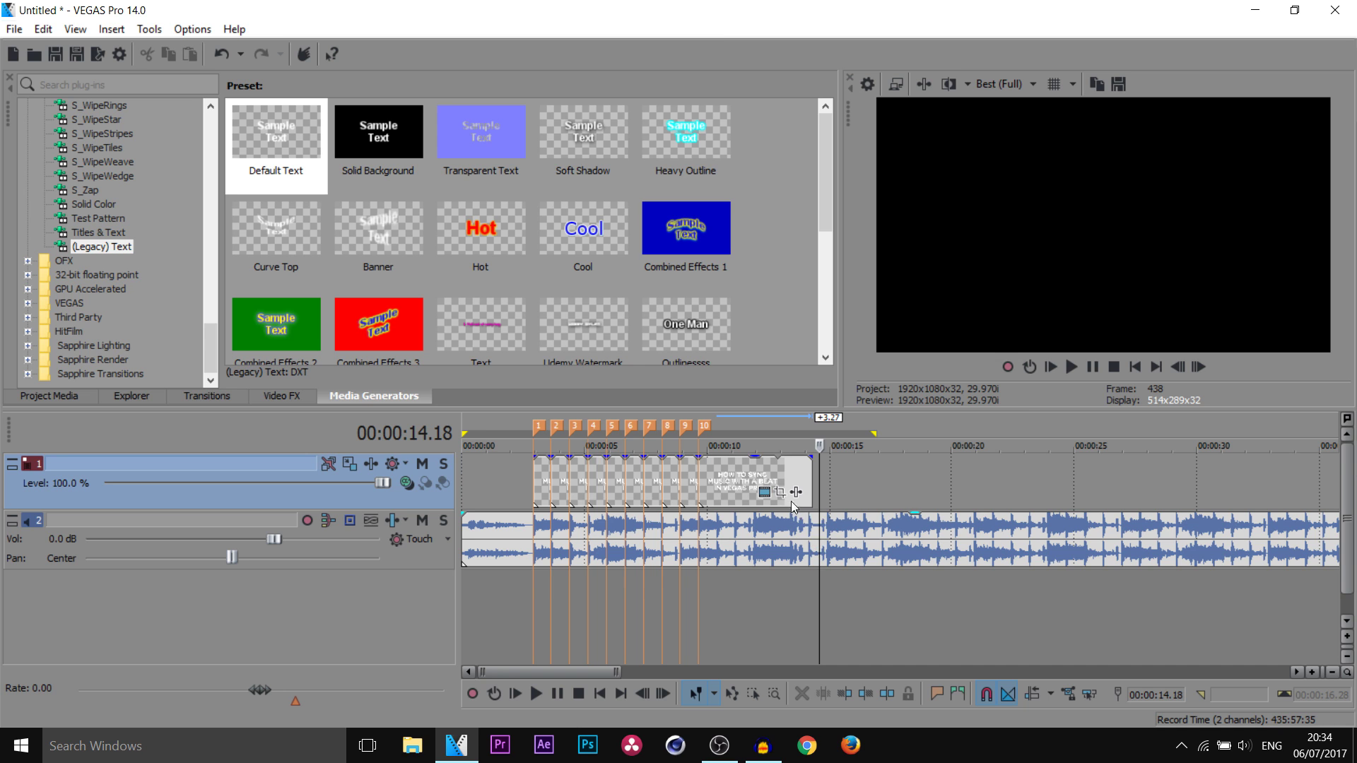
pyautogui.click(783, 475)
pyautogui.scroll(3, 783, 475)
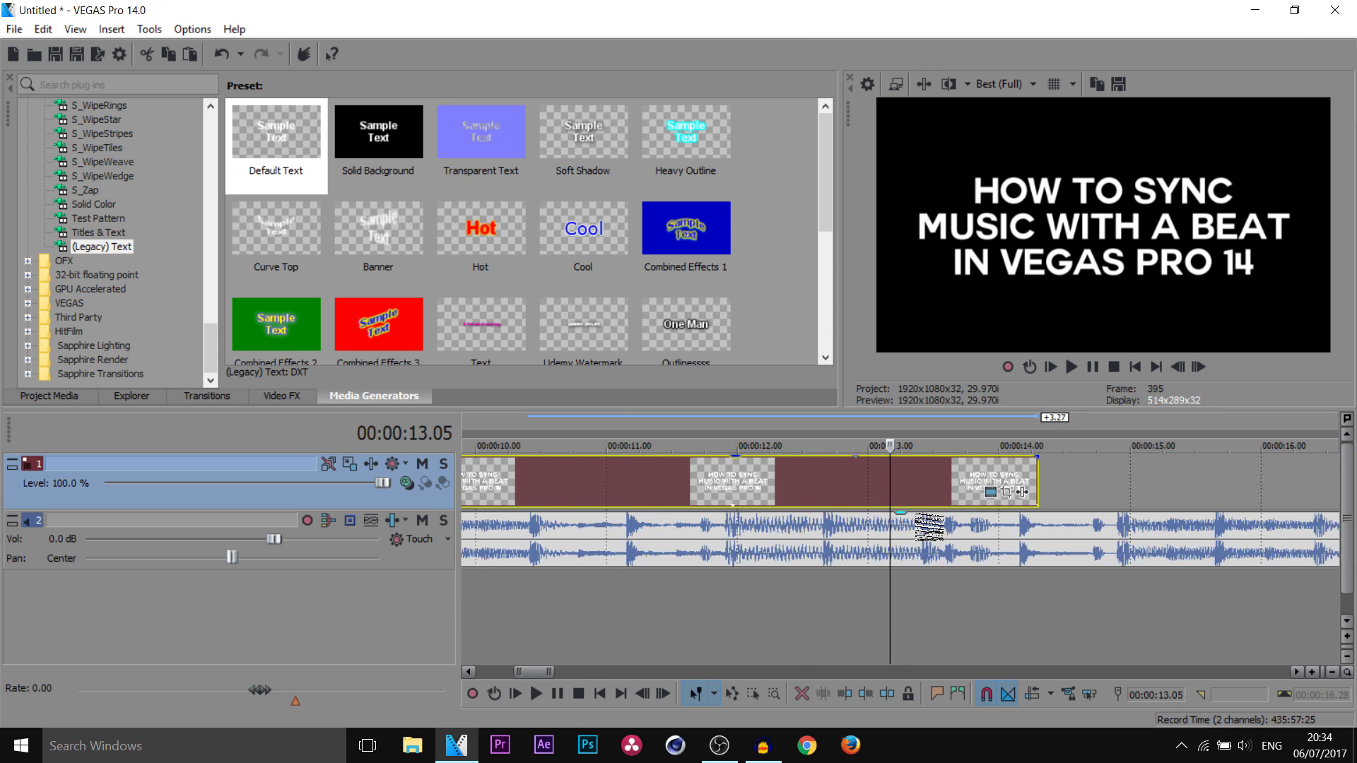
pyautogui.click(1096, 369)
pyautogui.click(1094, 368)
pyautogui.click(901, 480)
pyautogui.scroll(3, 908, 483)
pyautogui.click(924, 479)
pyautogui.click(918, 485)
pyautogui.click(925, 485)
# - Split the title at 13.12 and 13.15, sliding the short piece to overlap the next
pyautogui.press('s')
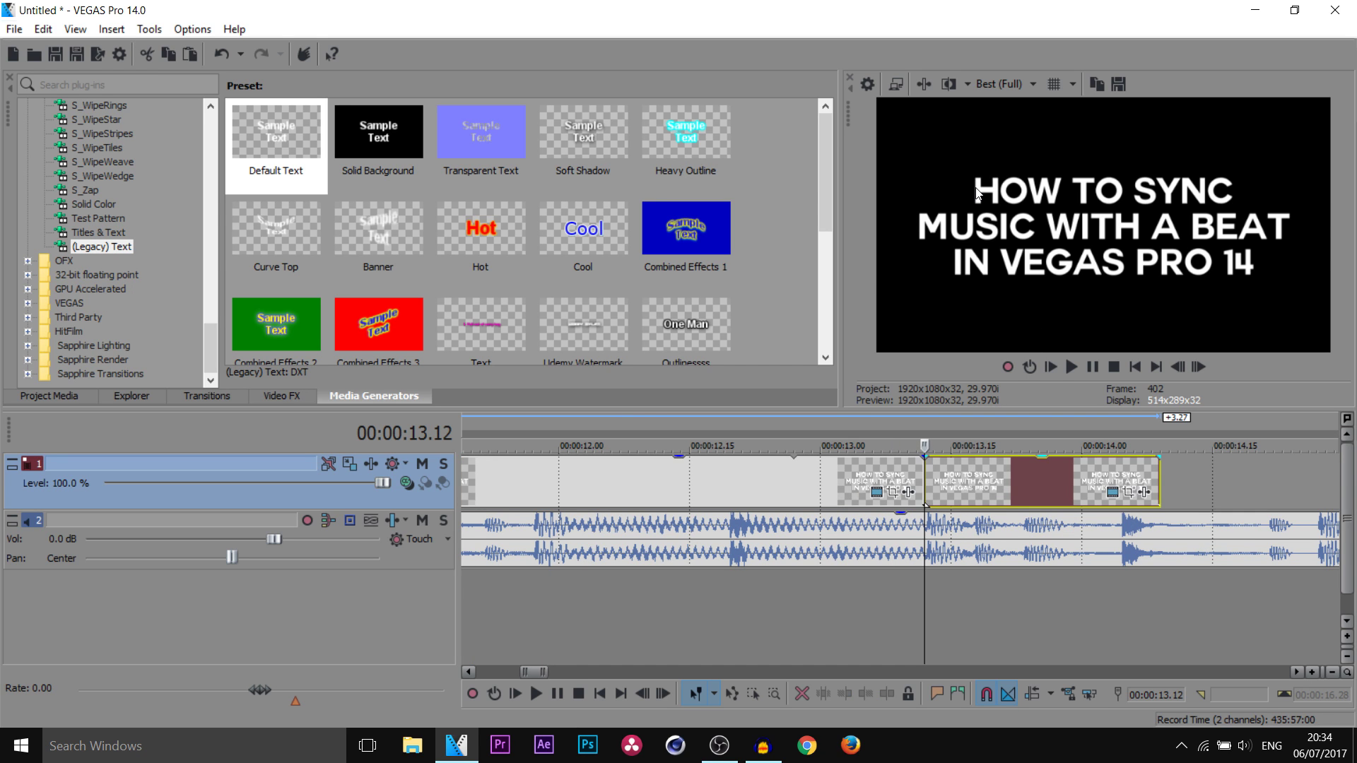
pyautogui.press('Right')
pyautogui.press('Right')
pyautogui.press('Right')
pyautogui.press('s')
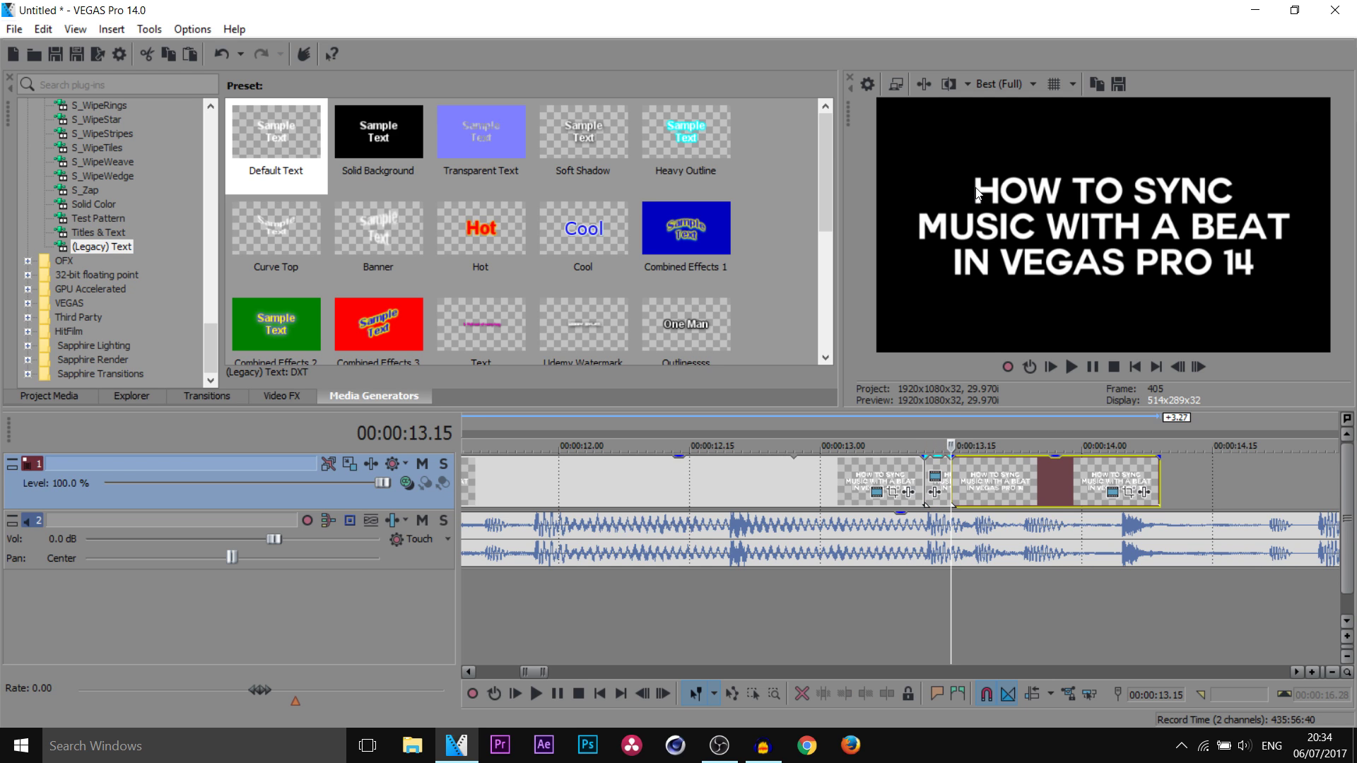
pyautogui.click(939, 472)
pyautogui.moveTo(945, 481); pyautogui.dragTo(971, 481)
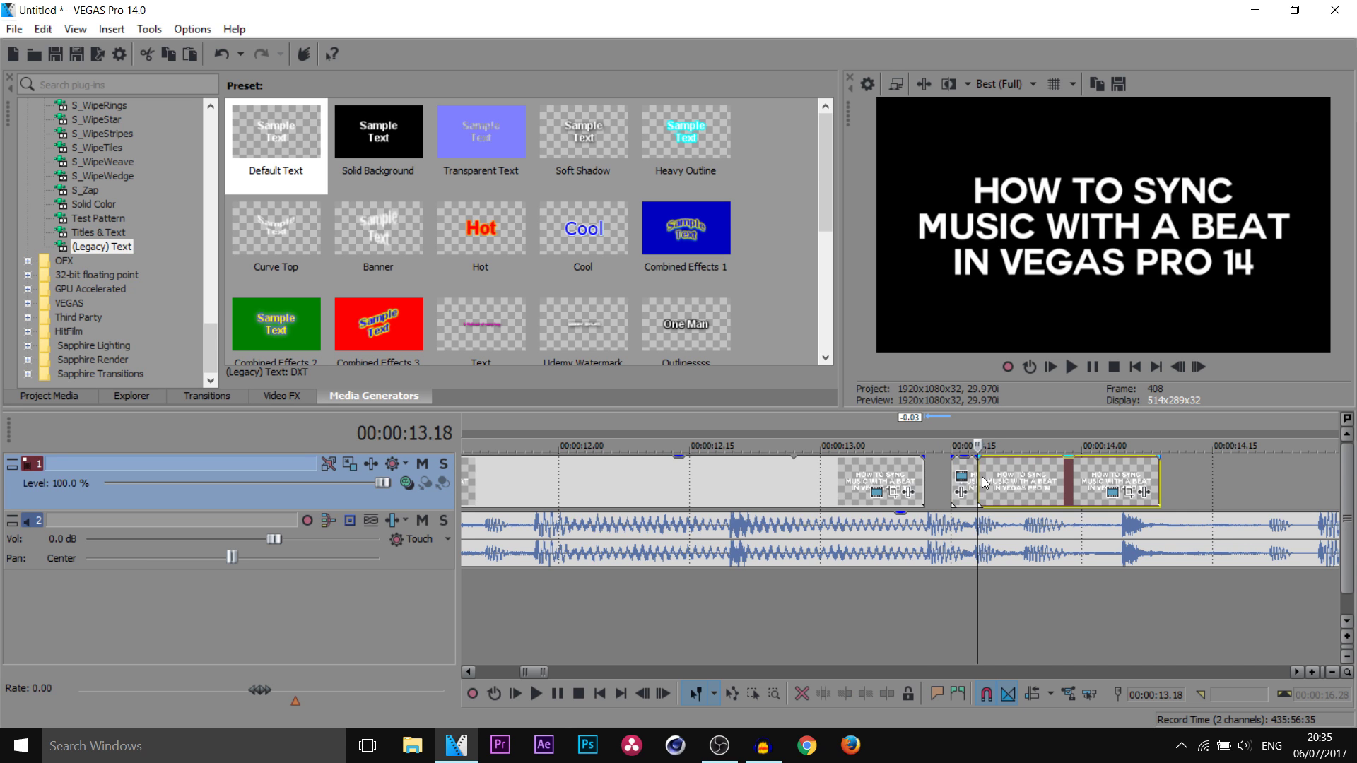
# - Split the title at 13.21 and delete the small split-off piece
pyautogui.press('Right')
pyautogui.press('Right')
pyautogui.press('Right')
pyautogui.press('s')
pyautogui.click(986, 476)
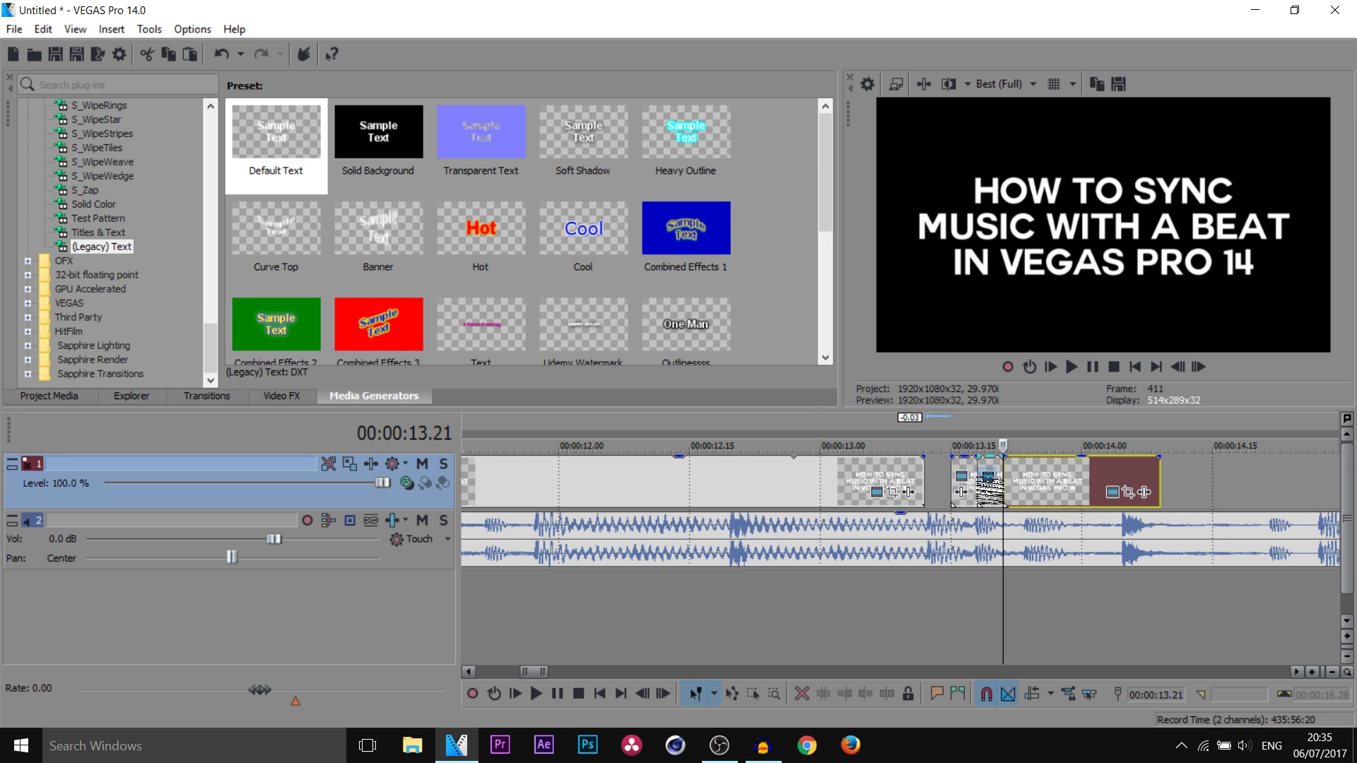
pyautogui.click(794, 151)
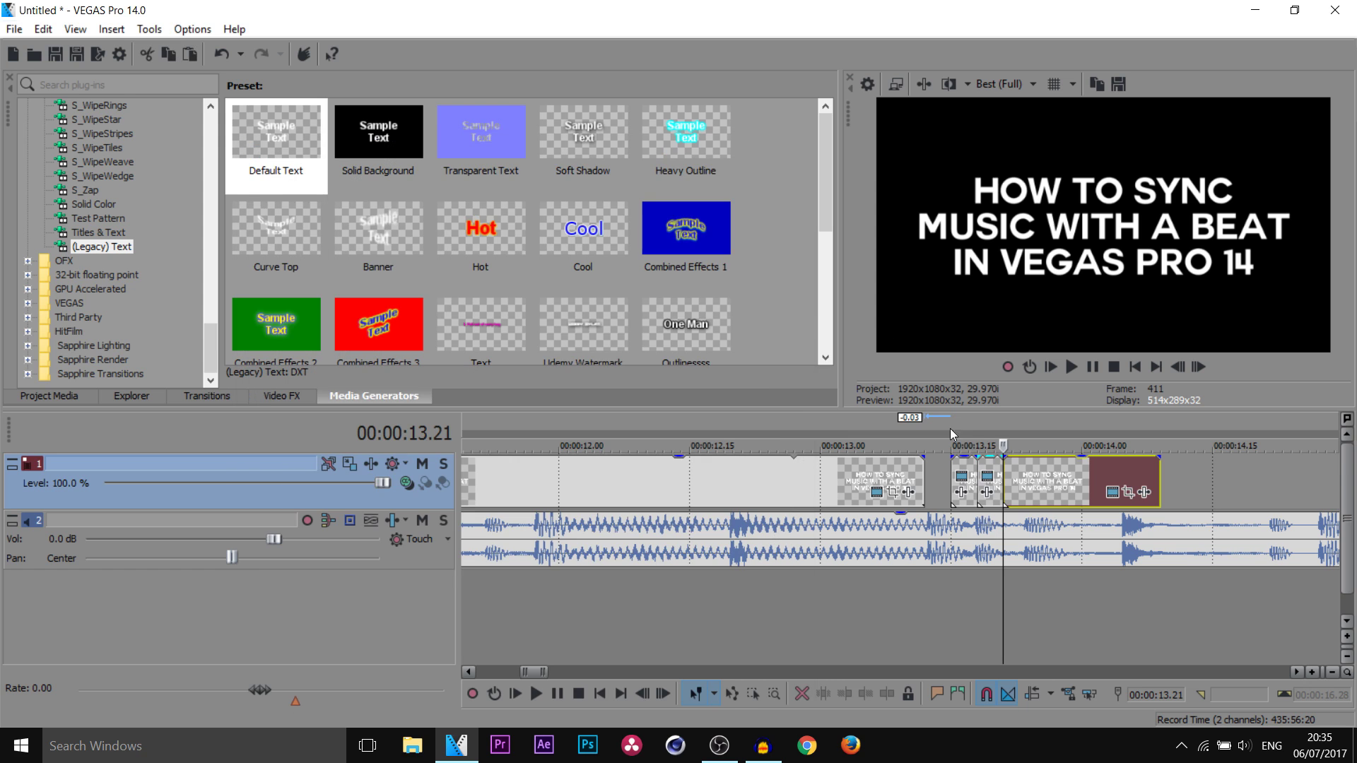
pyautogui.click(996, 472)
pyautogui.press('Delete')
# - Split the title at 13.24 and 13.27 and delete the piece between
pyautogui.click(1027, 497)
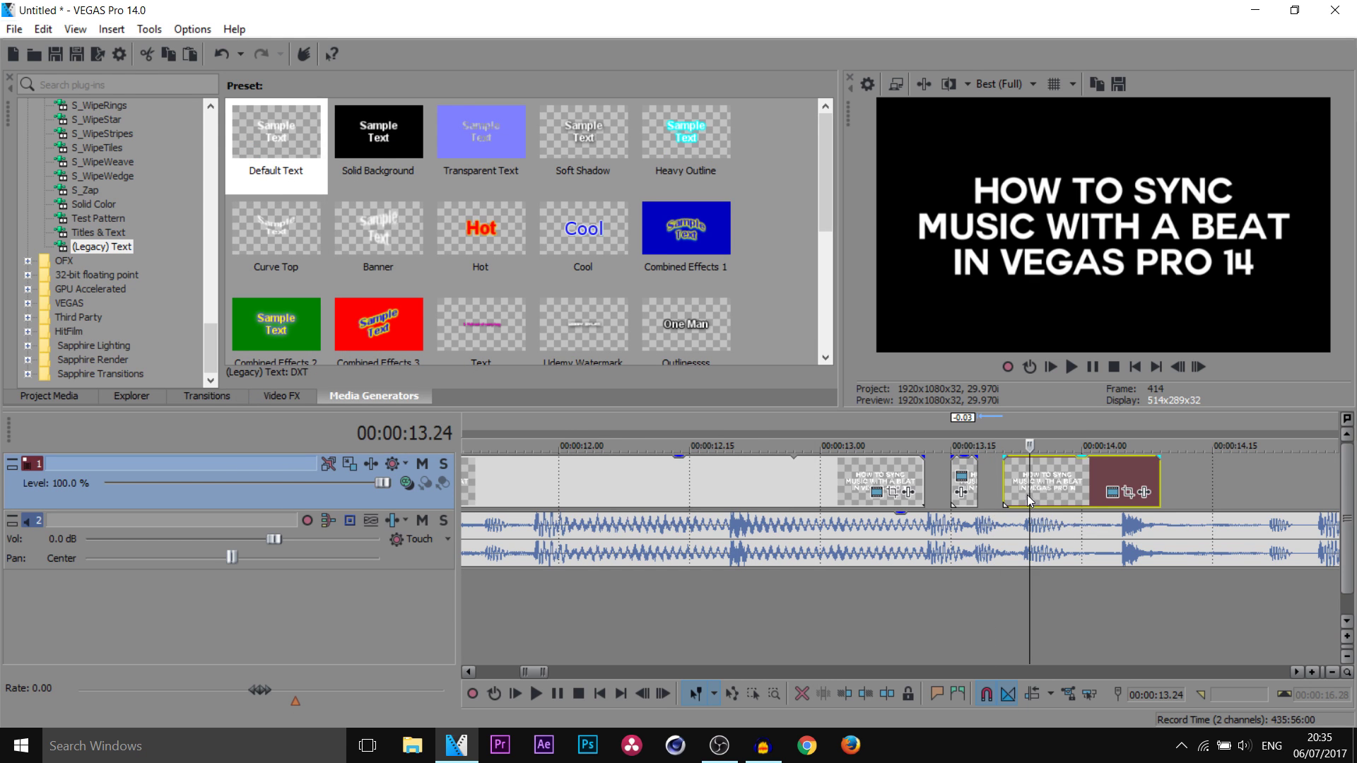
pyautogui.press('s')
pyautogui.press('Right')
pyautogui.press('Right')
pyautogui.press('Right')
pyautogui.press('s')
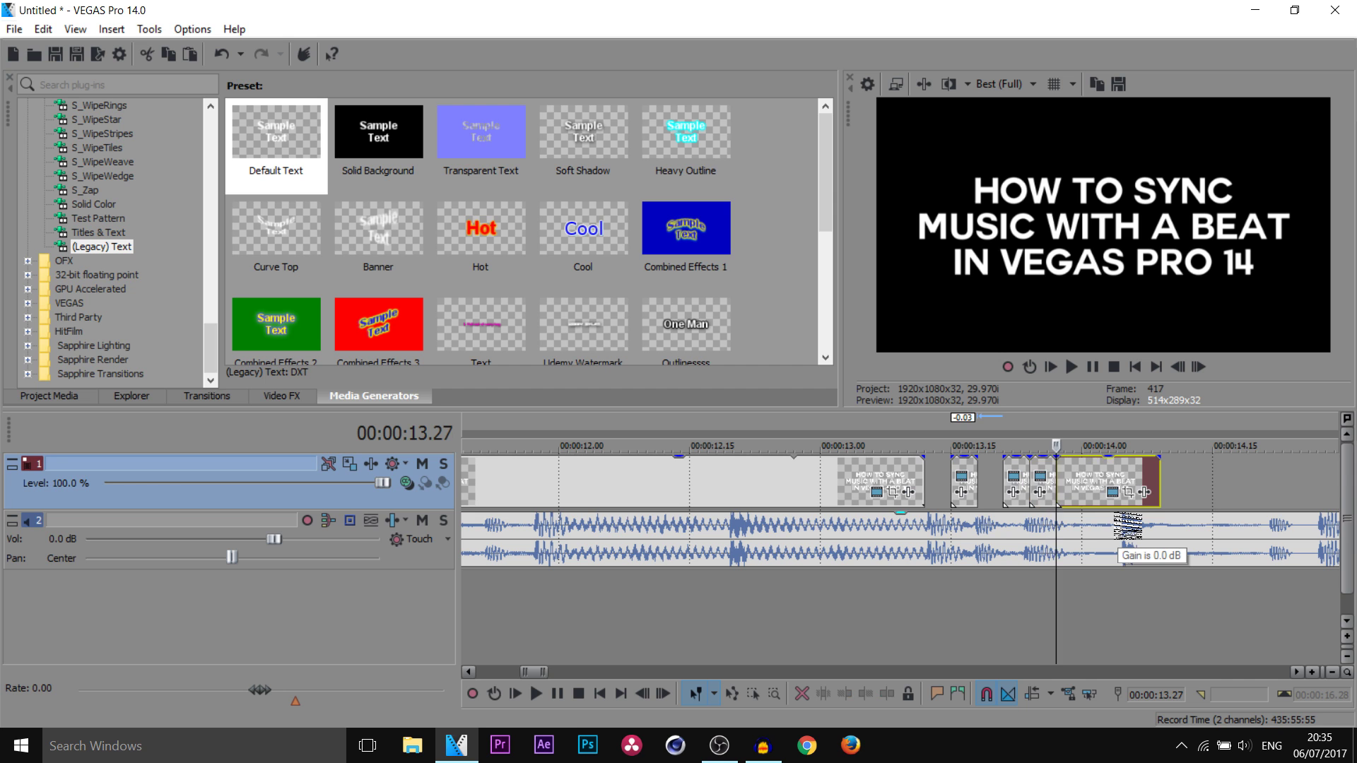
pyautogui.click(1044, 472)
pyautogui.press('Delete')
pyautogui.scroll(-3, 1044, 472)
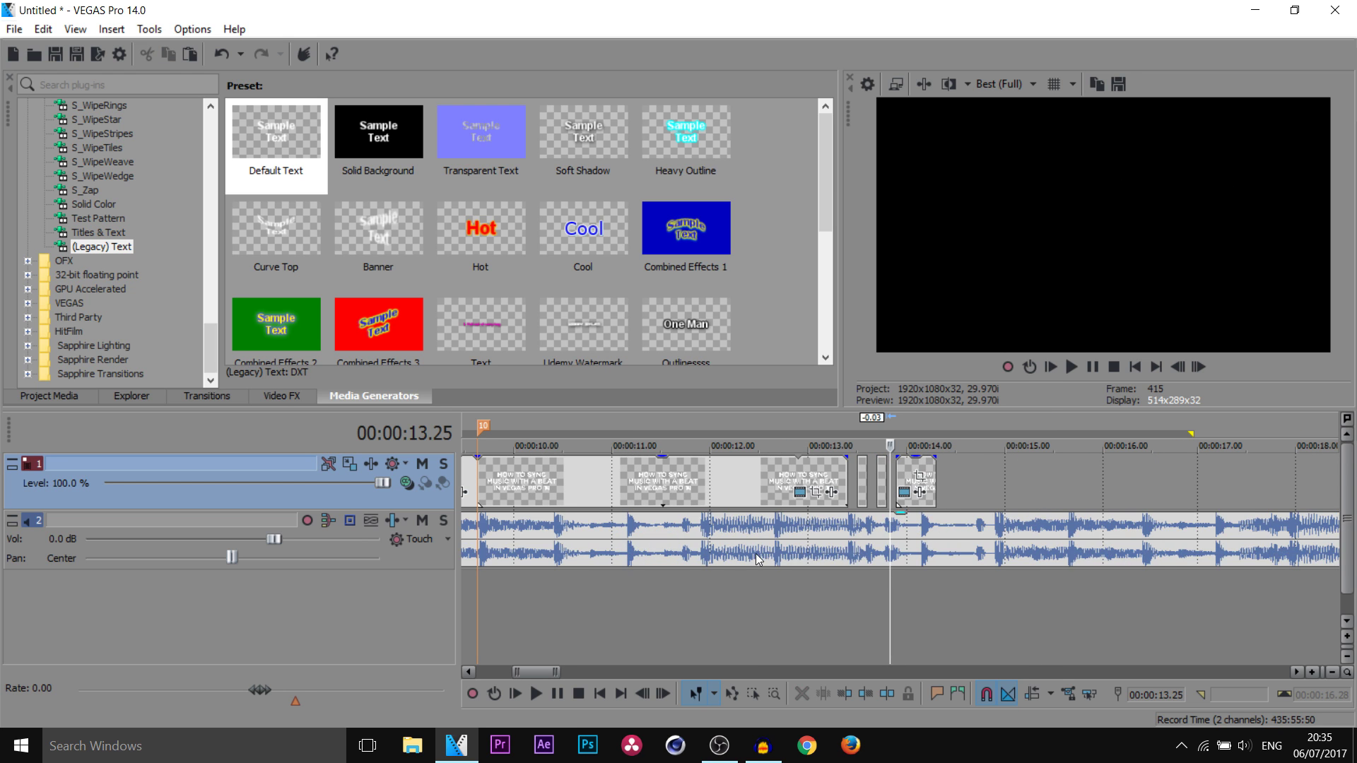
# - Play back the flicker ending from 12.14 on the music
pyautogui.click(756, 554)
pyautogui.press('space')
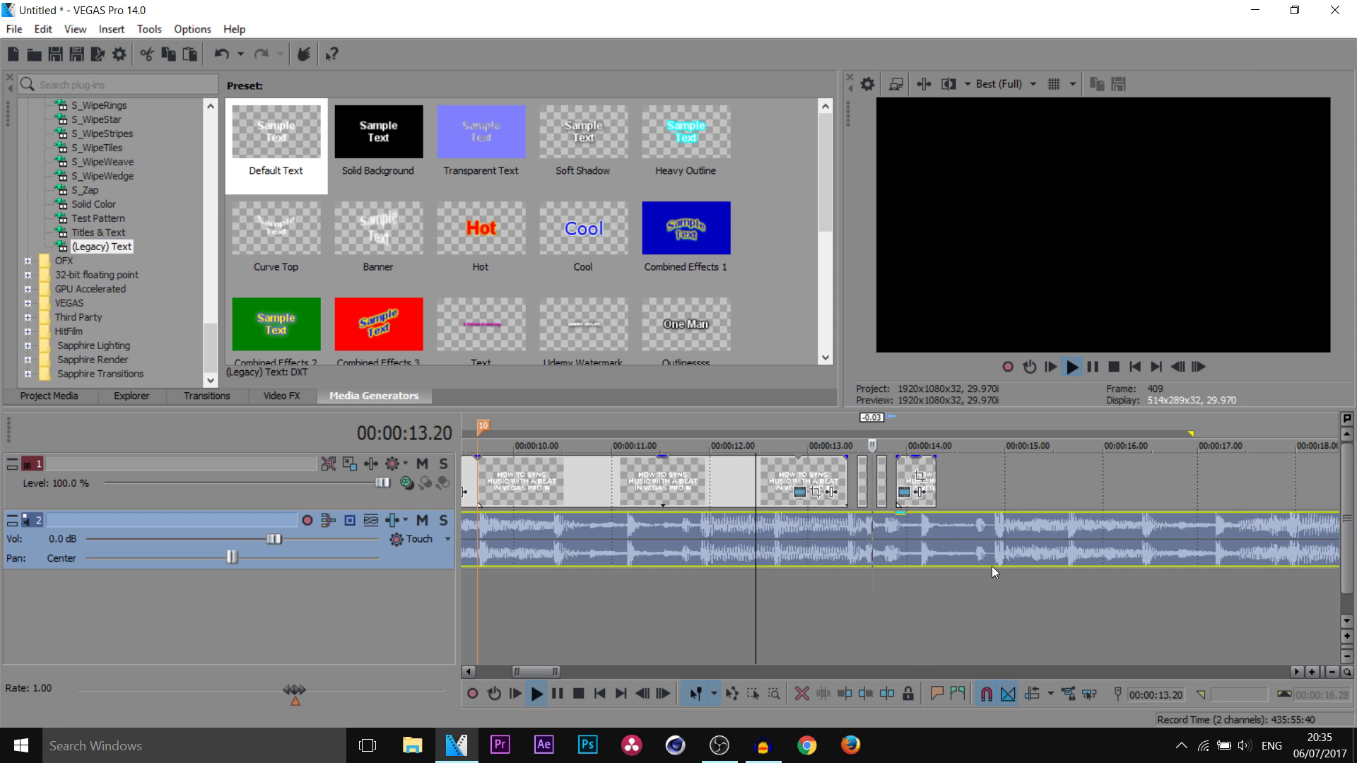
pyautogui.click(1093, 366)
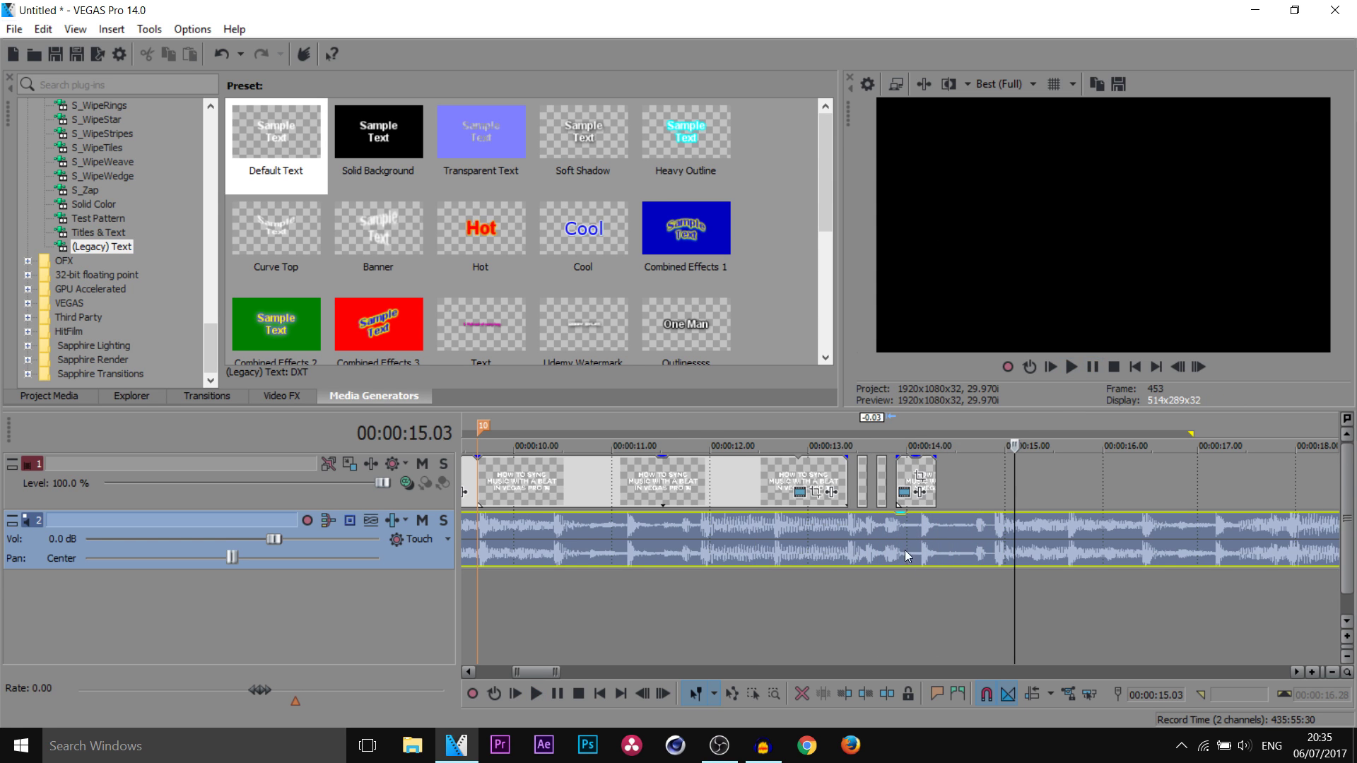
# - Trim the last title piece to end at 14.04 and save the project
pyautogui.click(925, 540)
pyautogui.scroll(4, 906, 537)
pyautogui.click(865, 545)
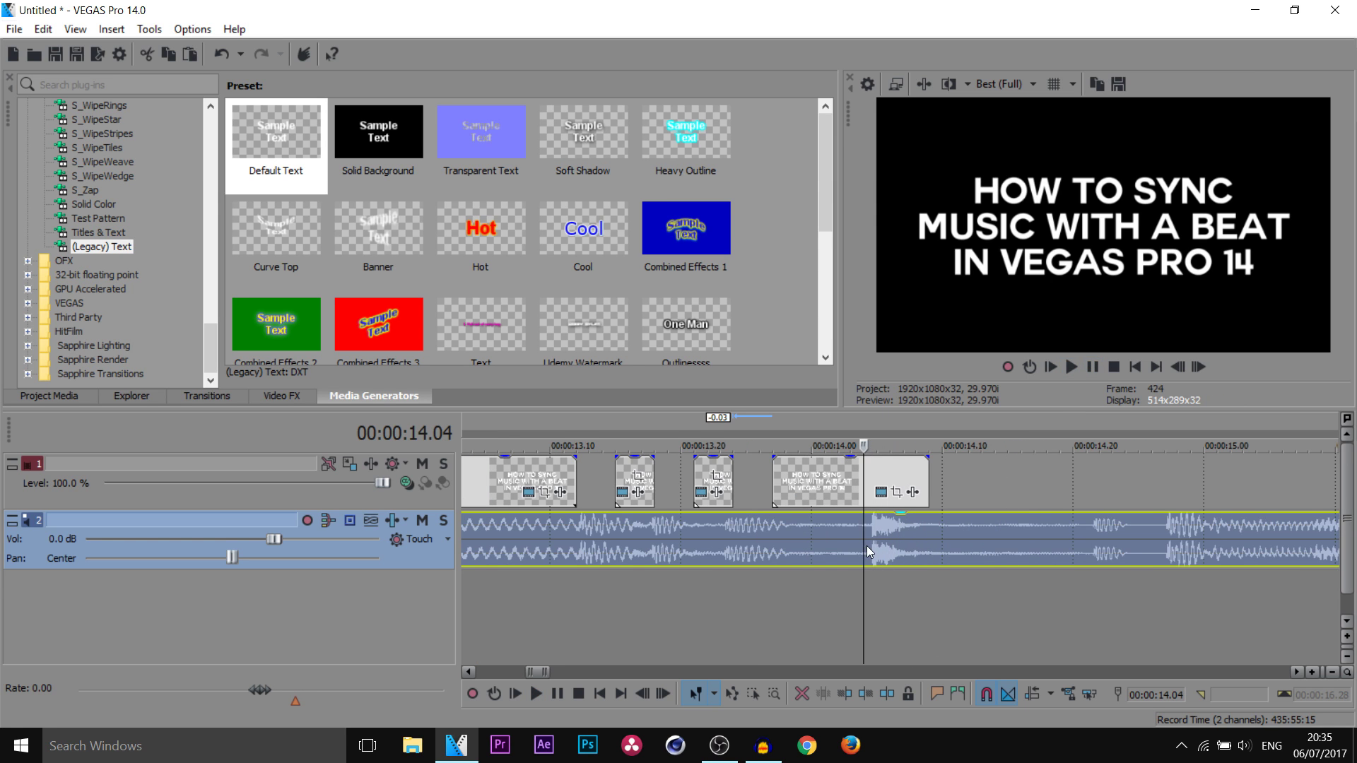
pyautogui.moveTo(927, 492); pyautogui.dragTo(877, 493)
pyautogui.click(882, 548)
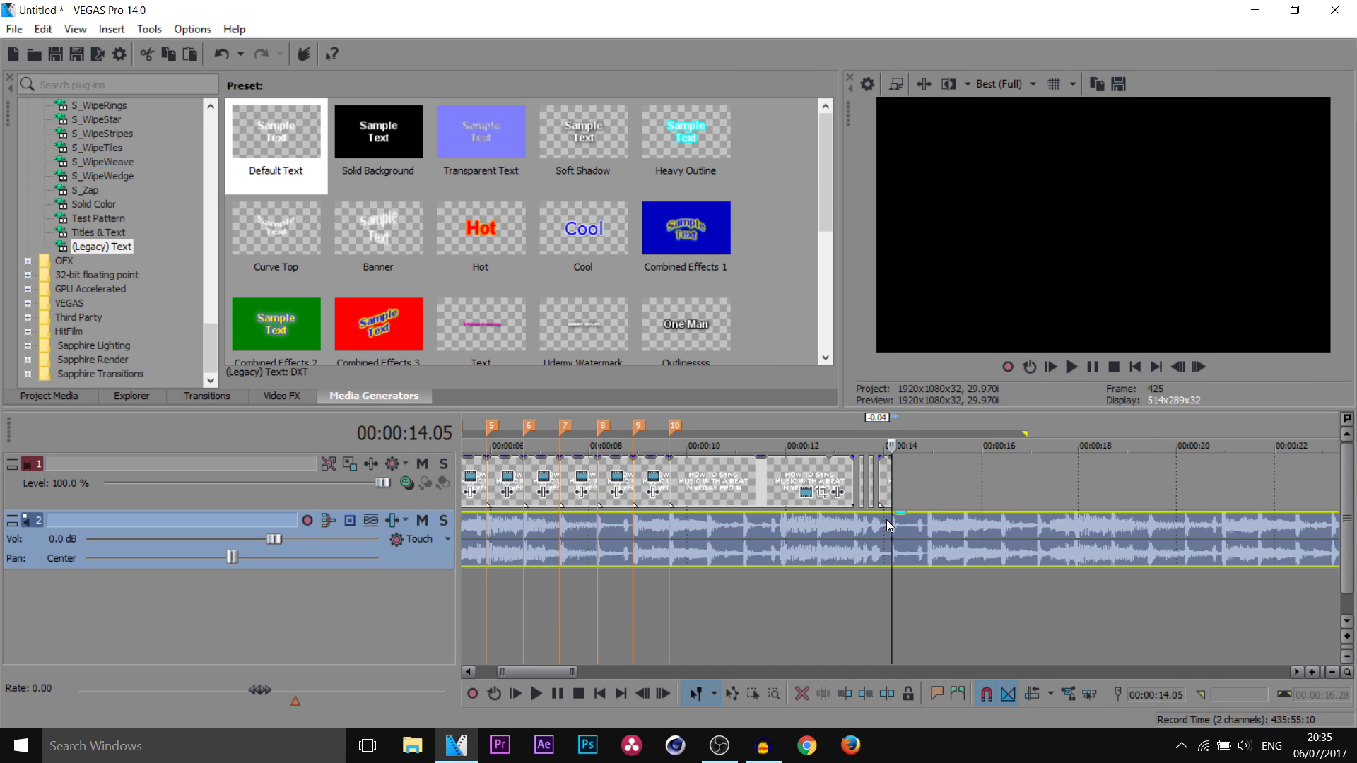
pyautogui.scroll(-2, 882, 550)
pyautogui.scroll(-5, 841, 548)
pyautogui.hotkey('ctrl', 's')
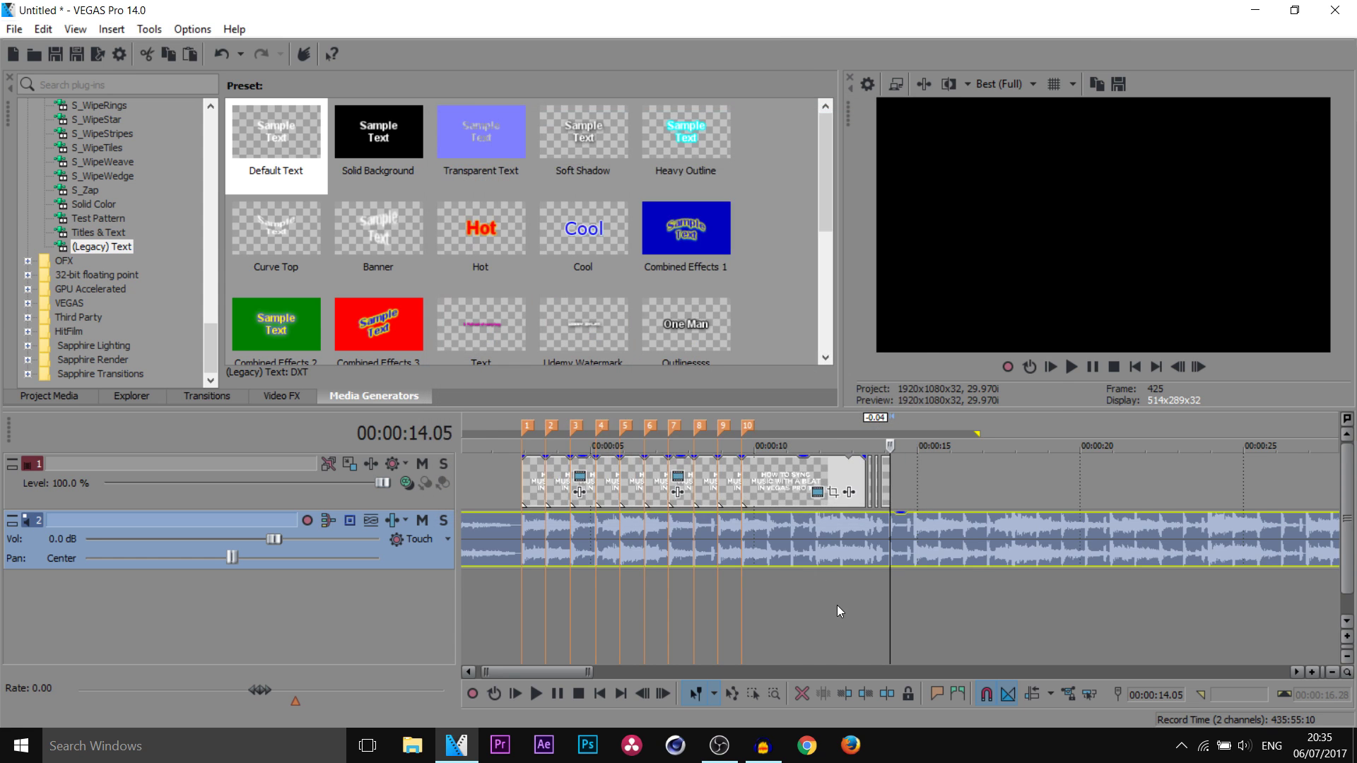
pyautogui.click(837, 605)
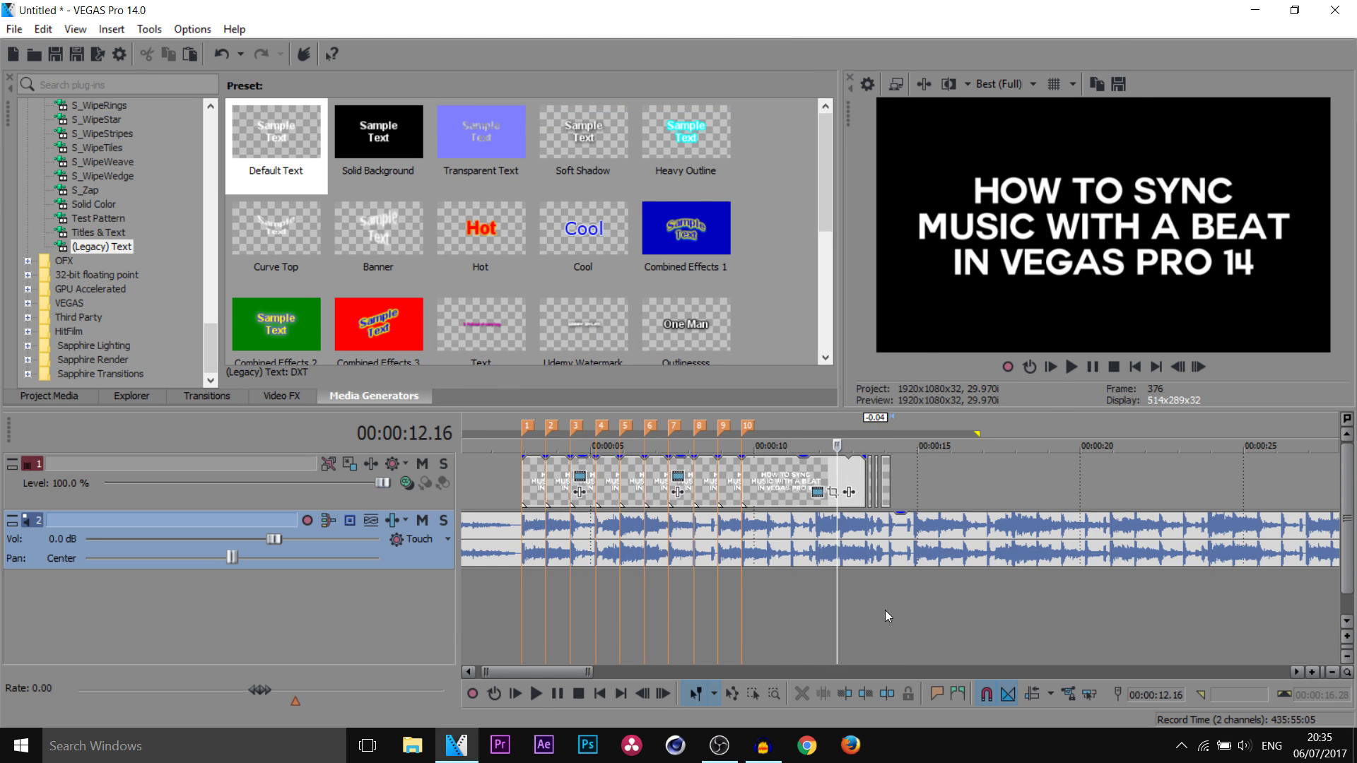